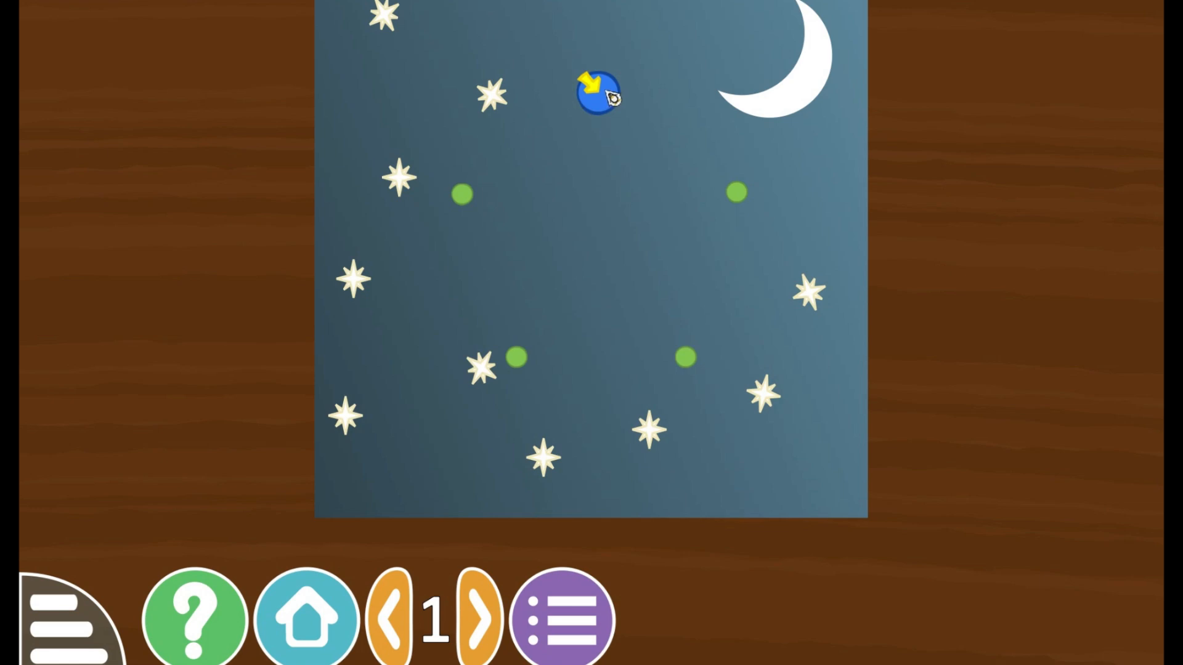
Step: Connect the level 1 dots in order to complete the star, and return from level 2 to level 1
left_click(695, 358)
left_click(472, 192)
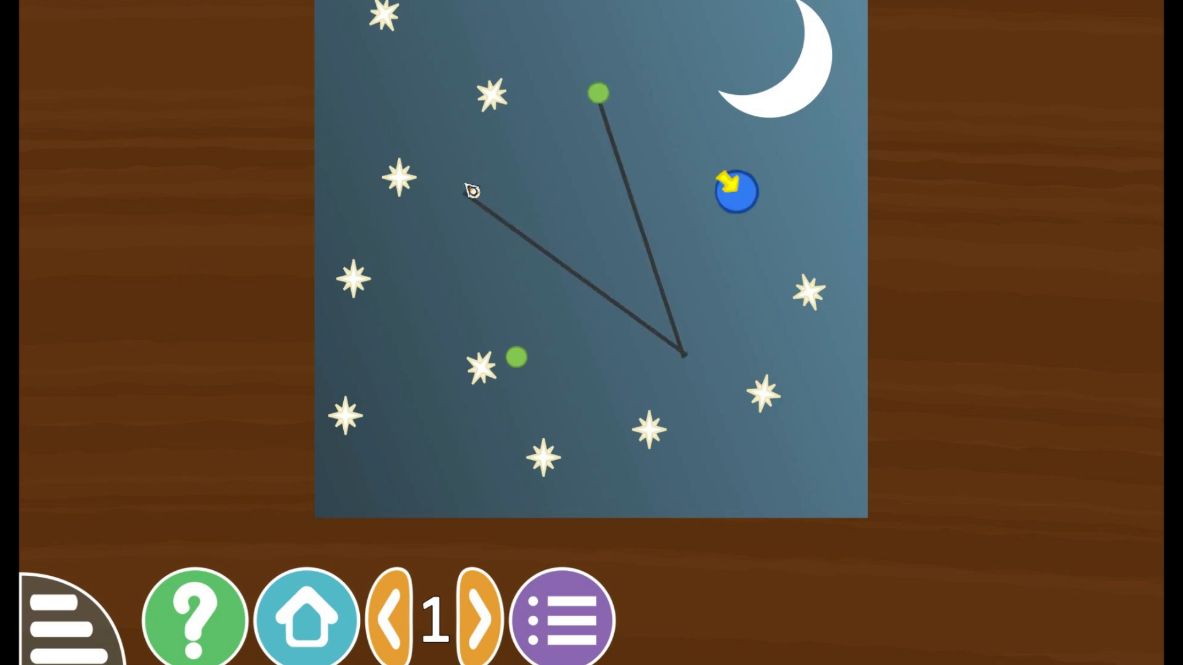
left_click(743, 195)
left_click(533, 359)
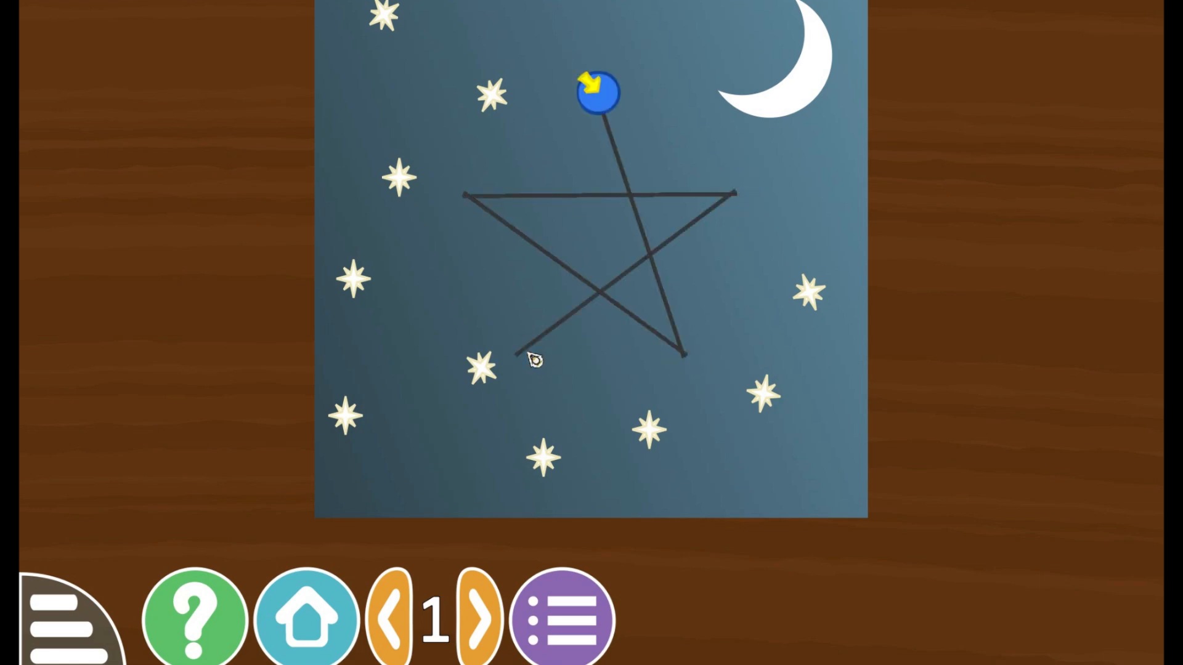
left_click(610, 99)
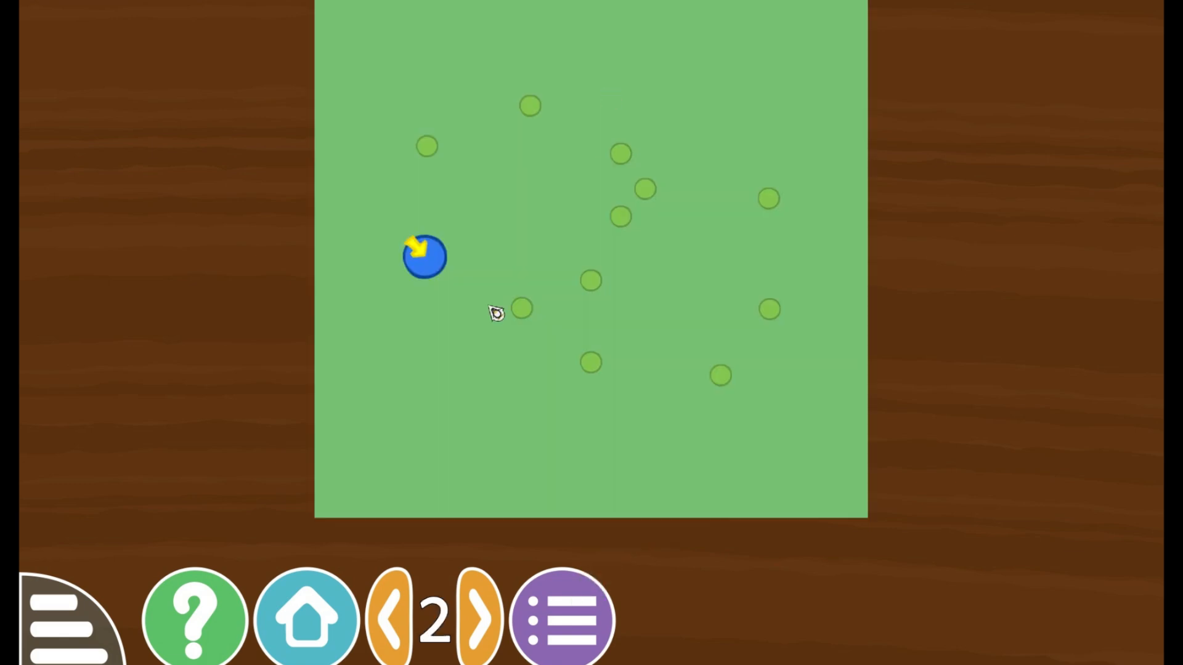
left_click(394, 610)
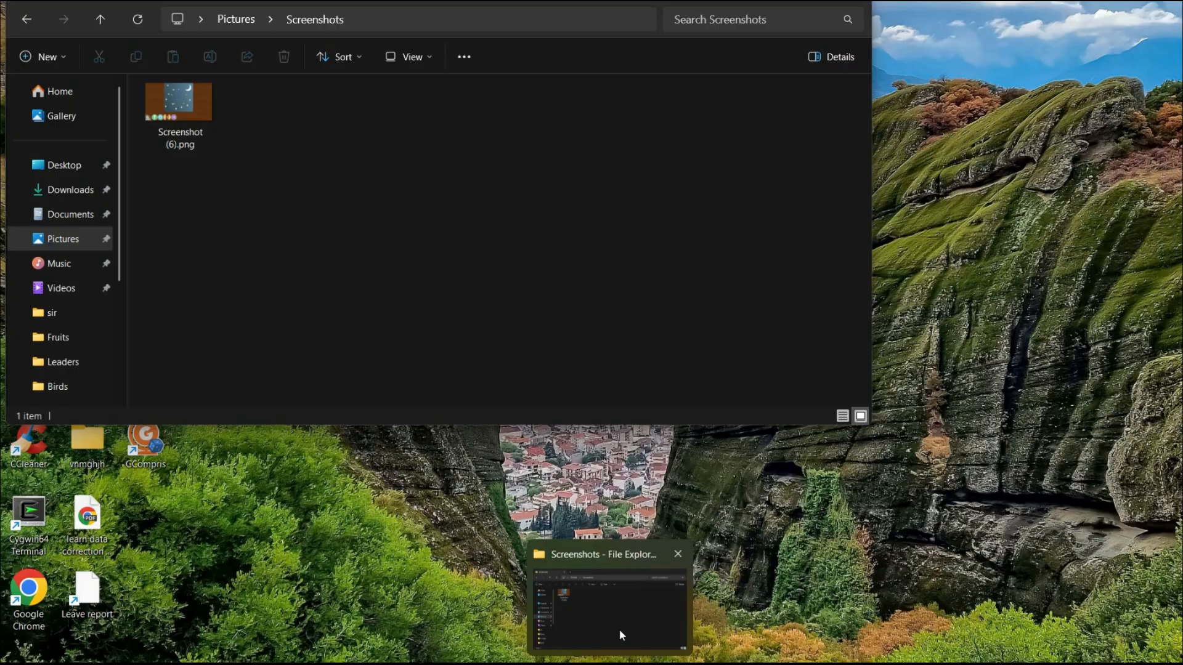
Step: Copy Screenshot (6).png from the Screenshots folder, switch to OpenOffice Impress and paste it onto the blank slide
left_click(620, 630)
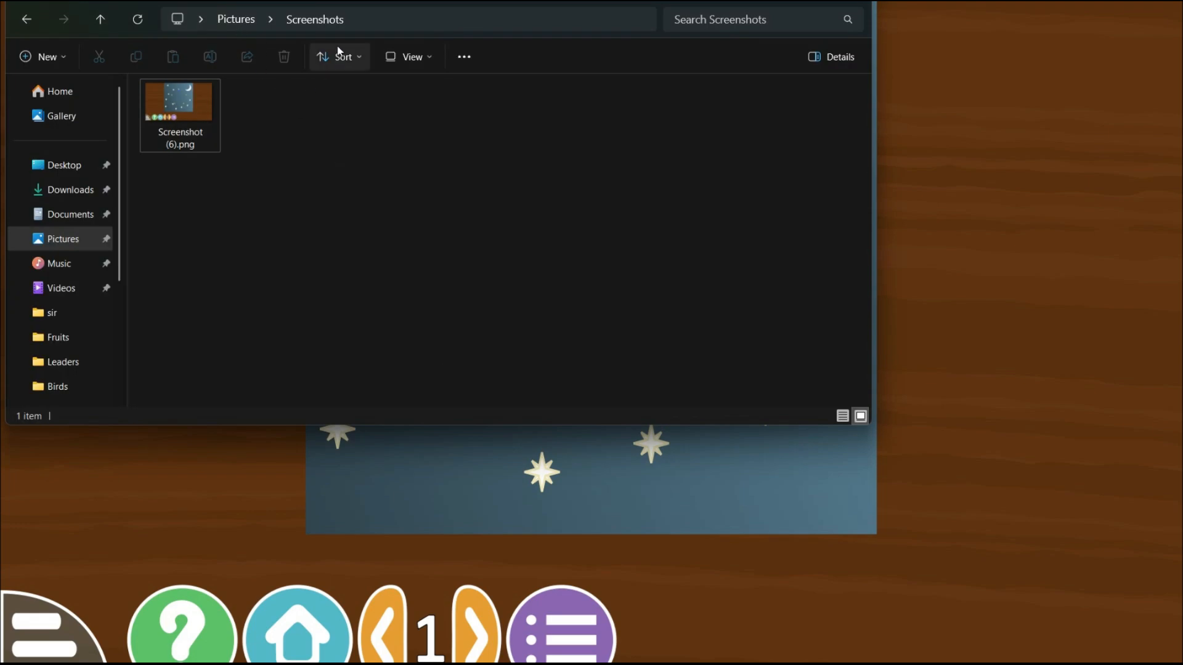
left_click(189, 109)
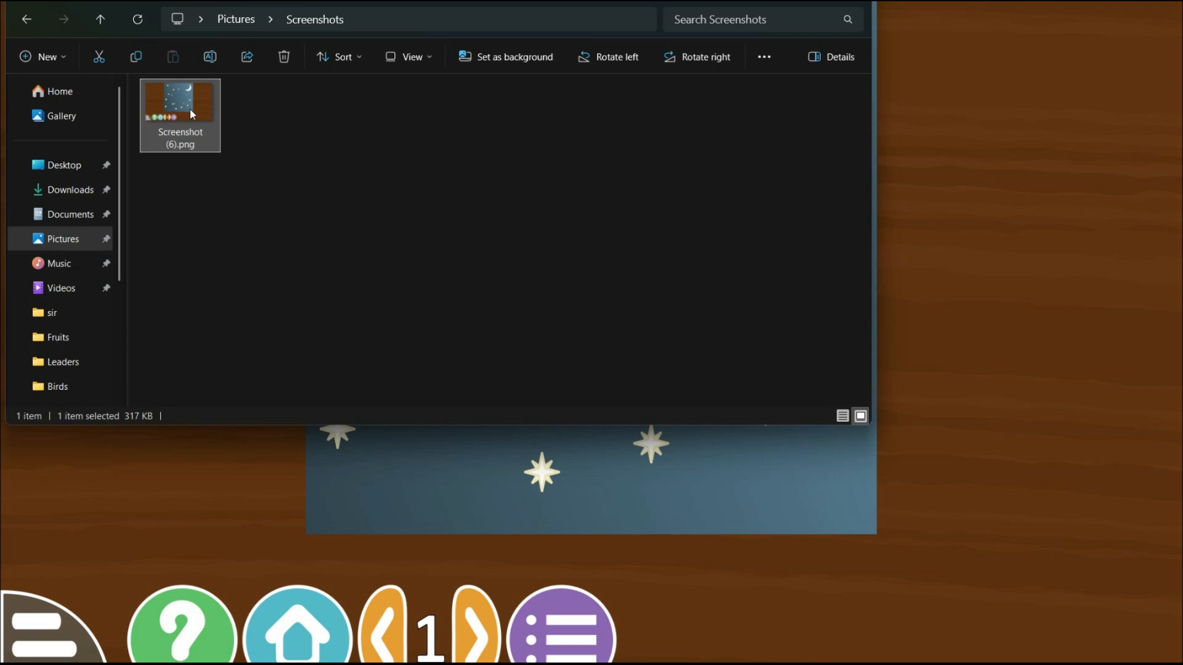
key("ctrl+c")
left_click(924, 601)
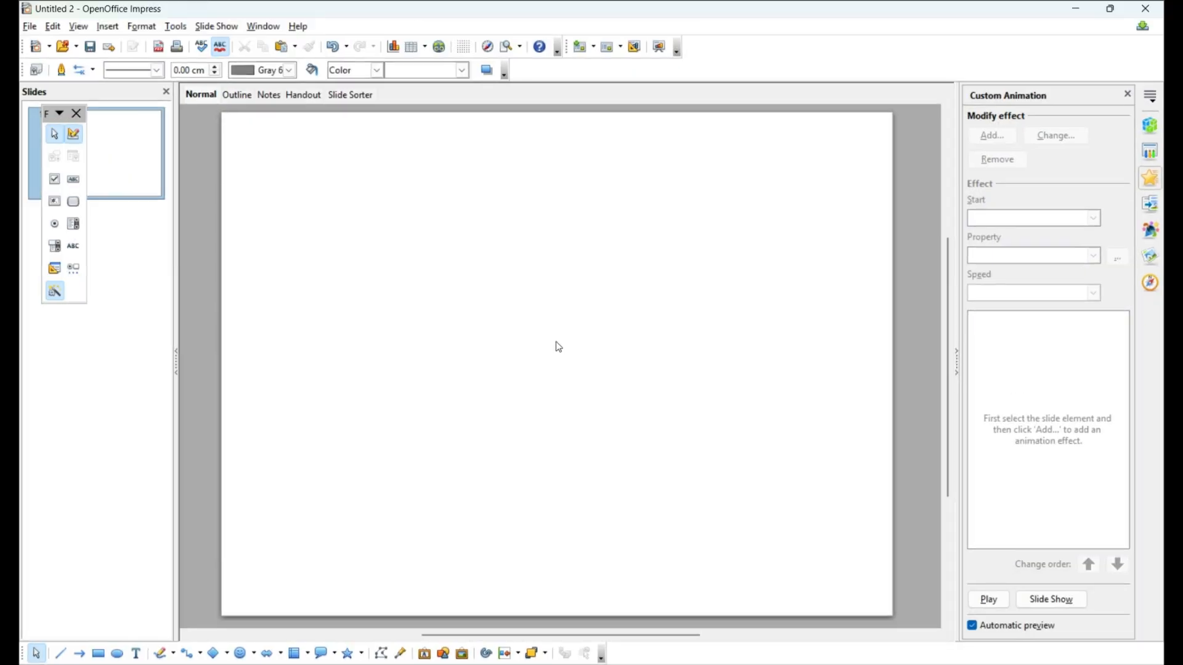
key("ctrl+v")
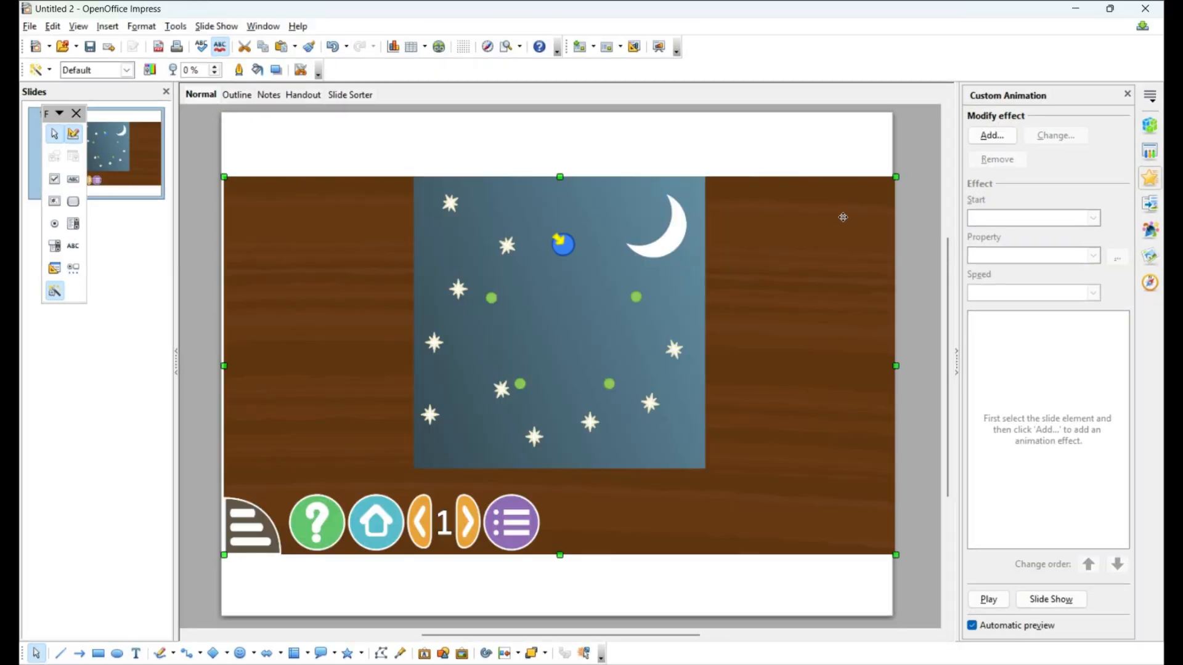
Step: Stretch the pasted screenshot vertically to fill the slide and nudge it into place
left_click_drag(896, 177, 894, 113)
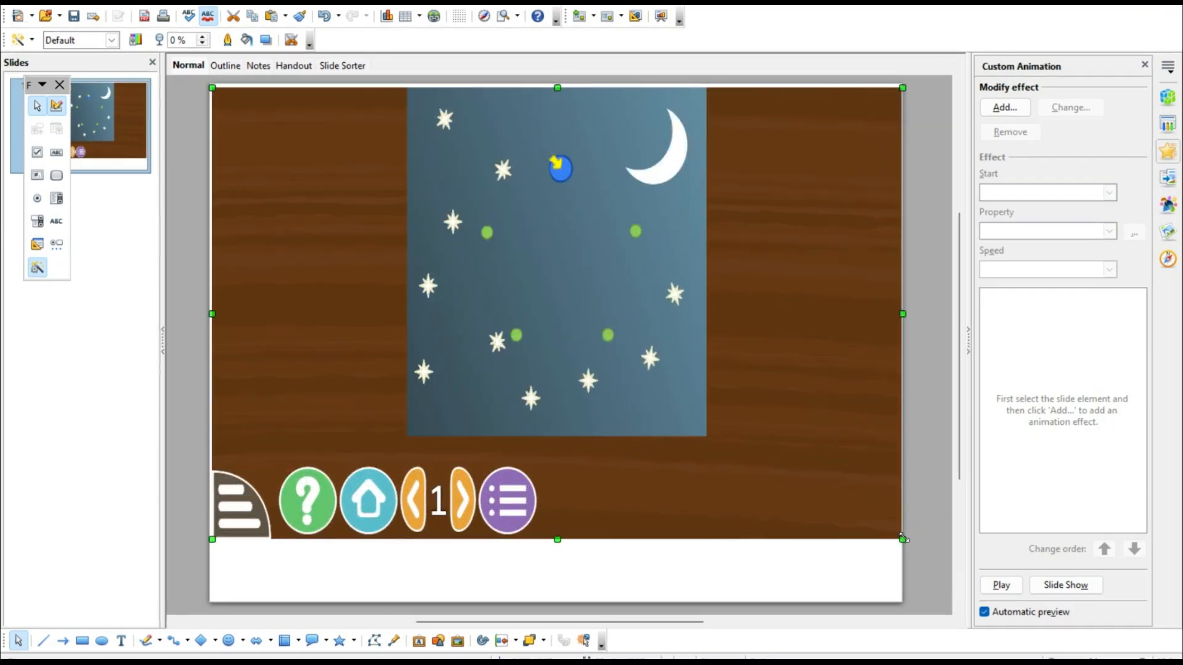
left_click_drag(903, 538, 903, 598)
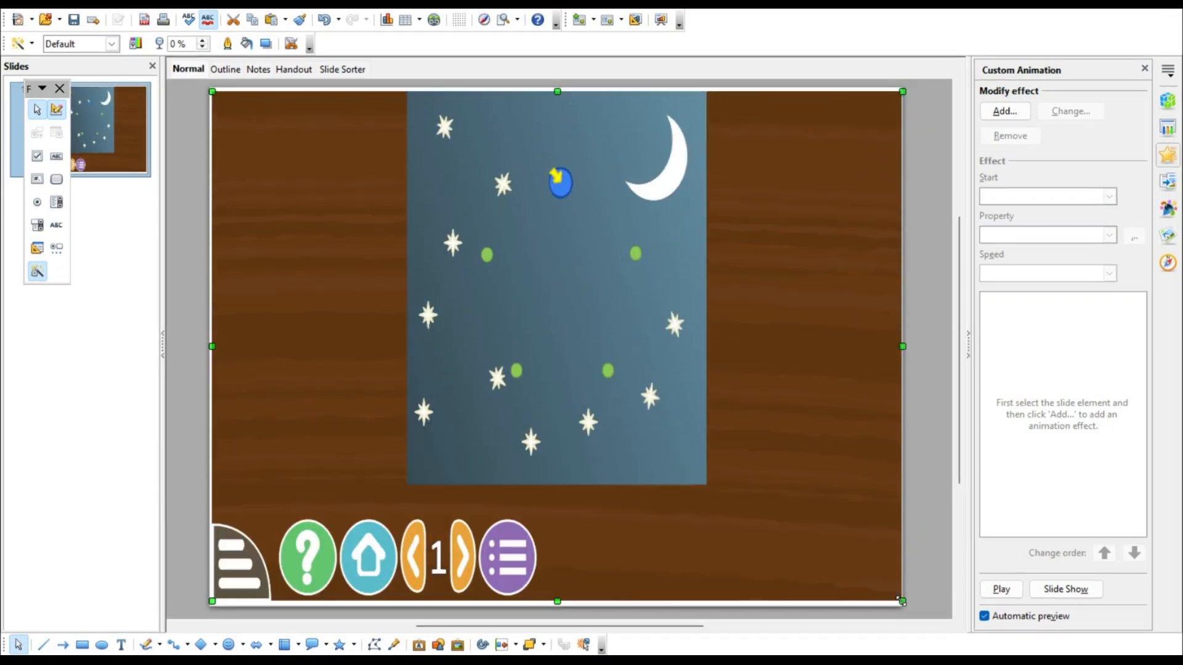
left_click_drag(704, 266, 704, 262)
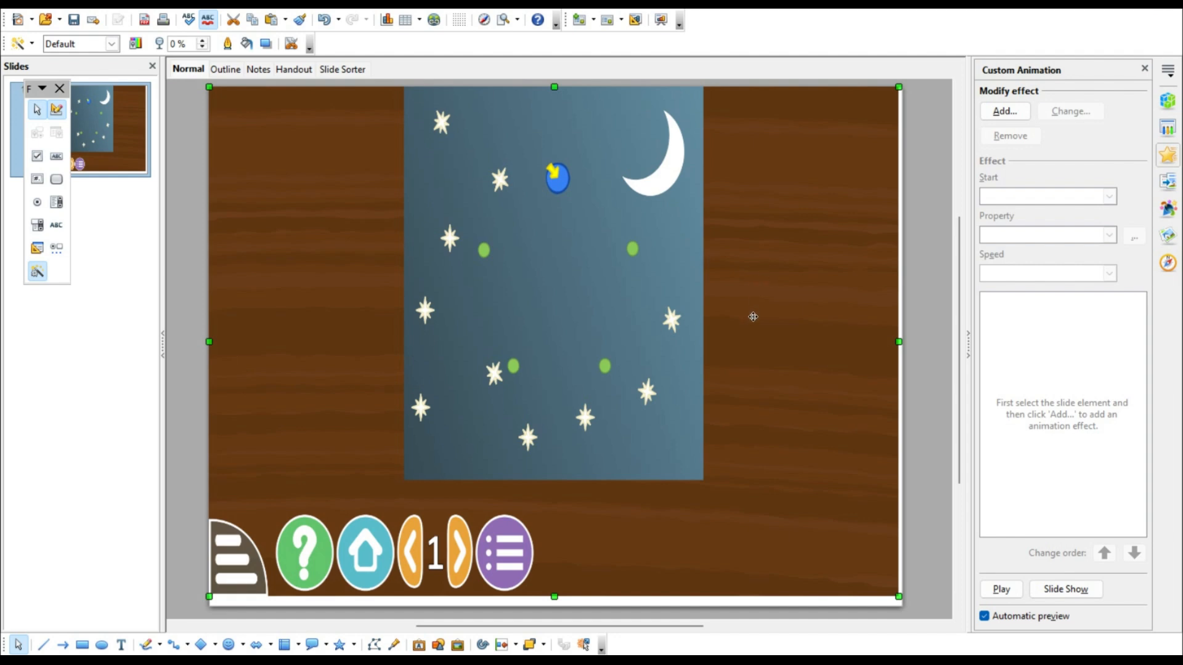
Step: Start cropping the screenshot with its scale kept, and set the left crop to 10.16 cm
right_click(753, 317)
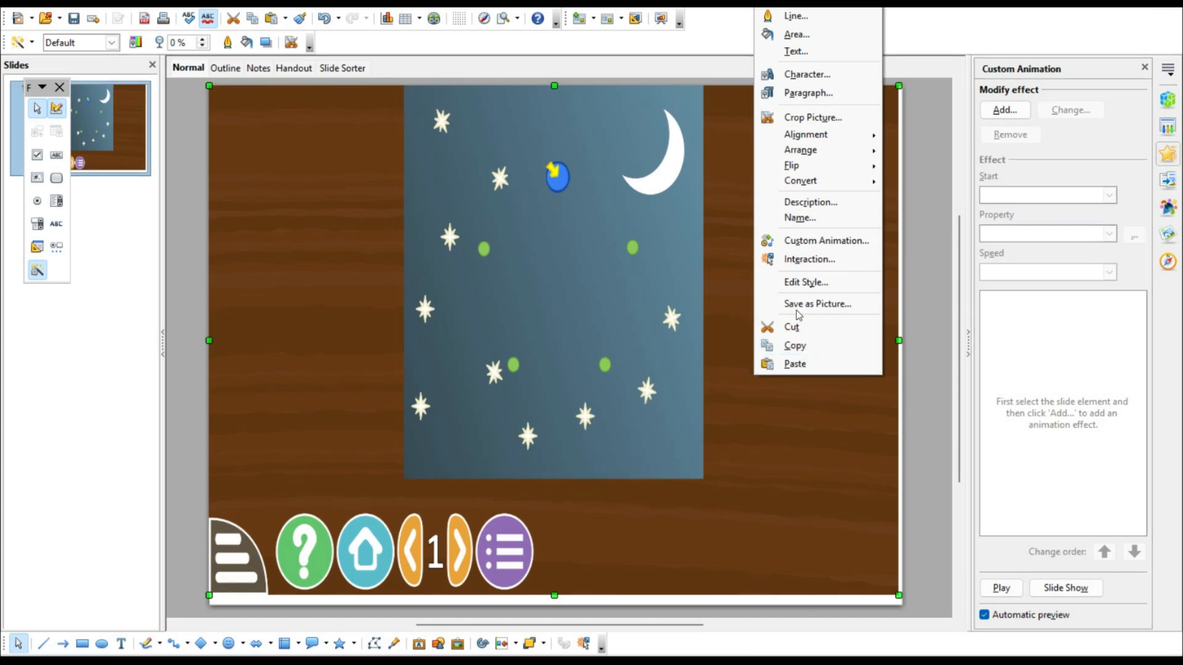
left_click(825, 117)
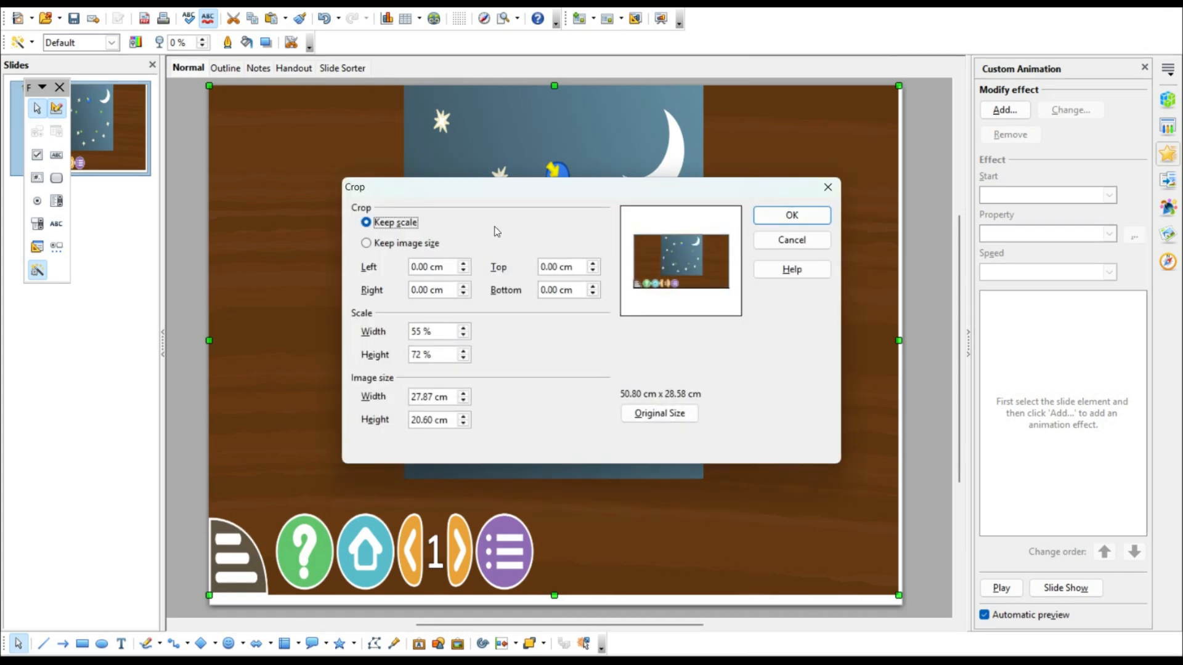
left_click_drag(464, 266, 464, 266)
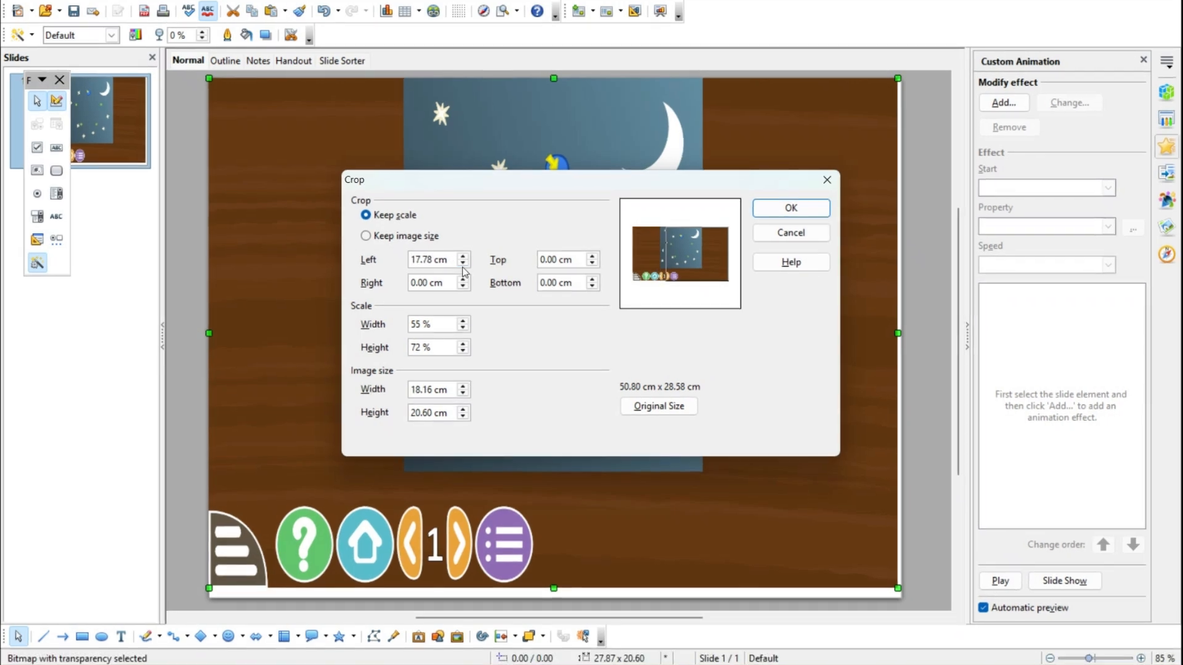
left_click(464, 265)
left_click(464, 266)
left_click(464, 266)
Step: Adjust the bottom crop so that the game's button bar is cut off below the night-sky picture
left_click(593, 288)
left_click(593, 288)
left_click(593, 289)
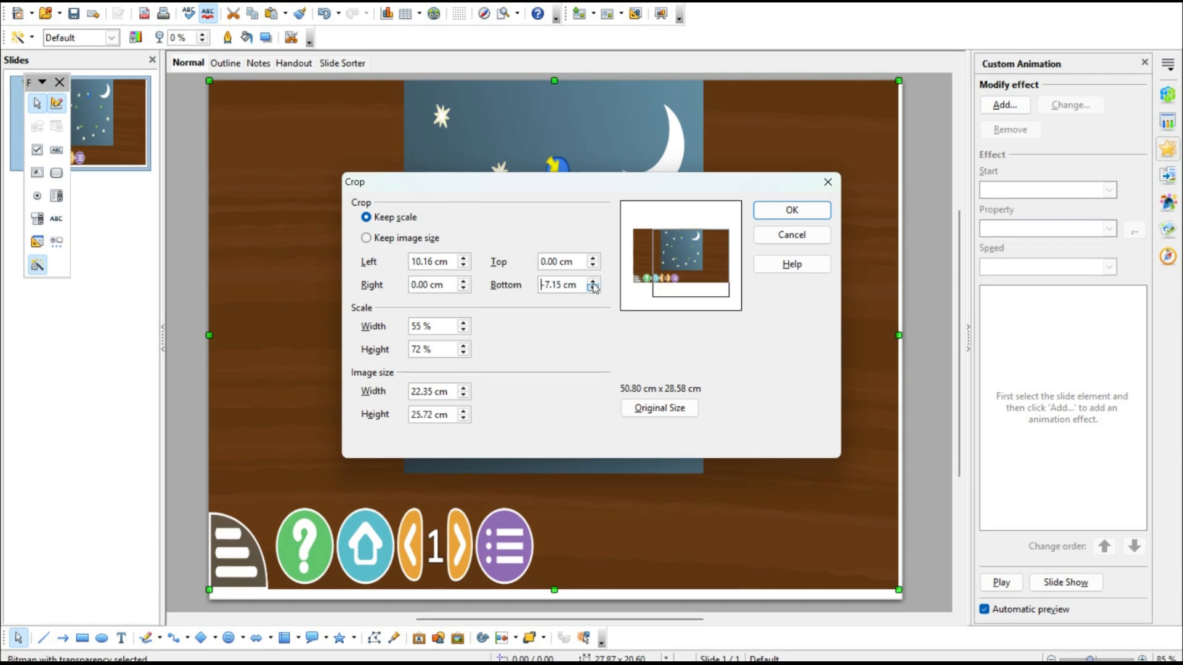
left_click(592, 280)
left_click(593, 280)
left_click(593, 281)
left_click(592, 281)
Step: Crop the screenshot's right side to match the left, apply the crop and enlarge the picture to fill the slide
left_click(464, 283)
left_click(464, 282)
left_click(464, 283)
left_click(464, 282)
left_click(782, 212)
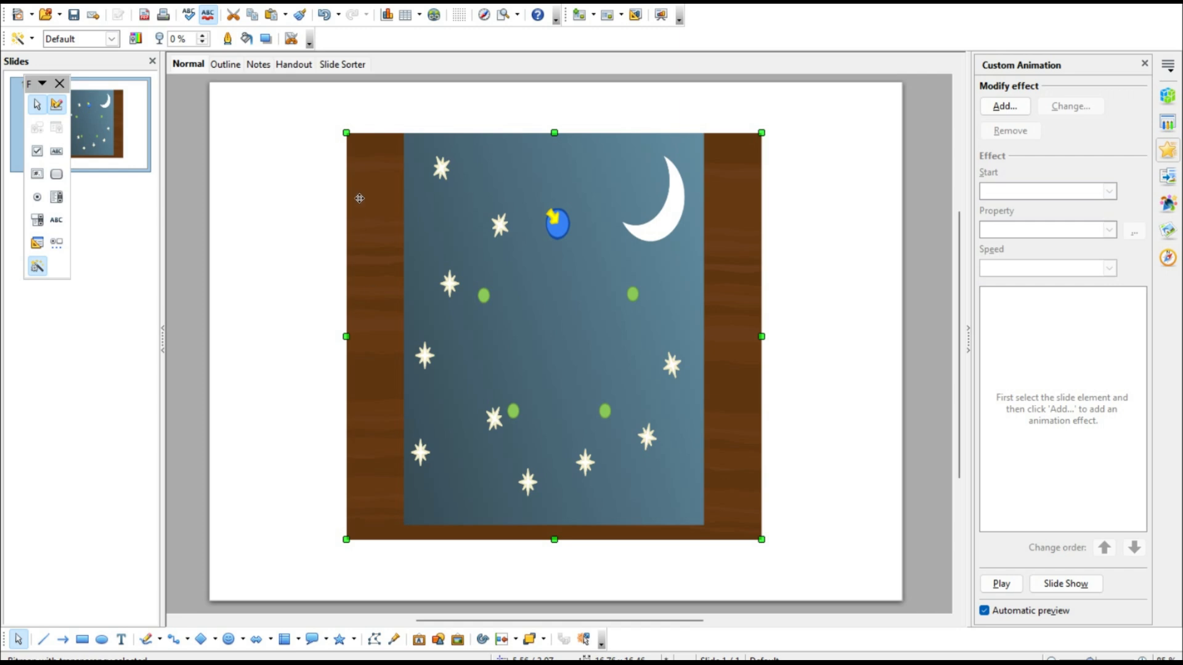
left_click_drag(345, 130, 211, 87)
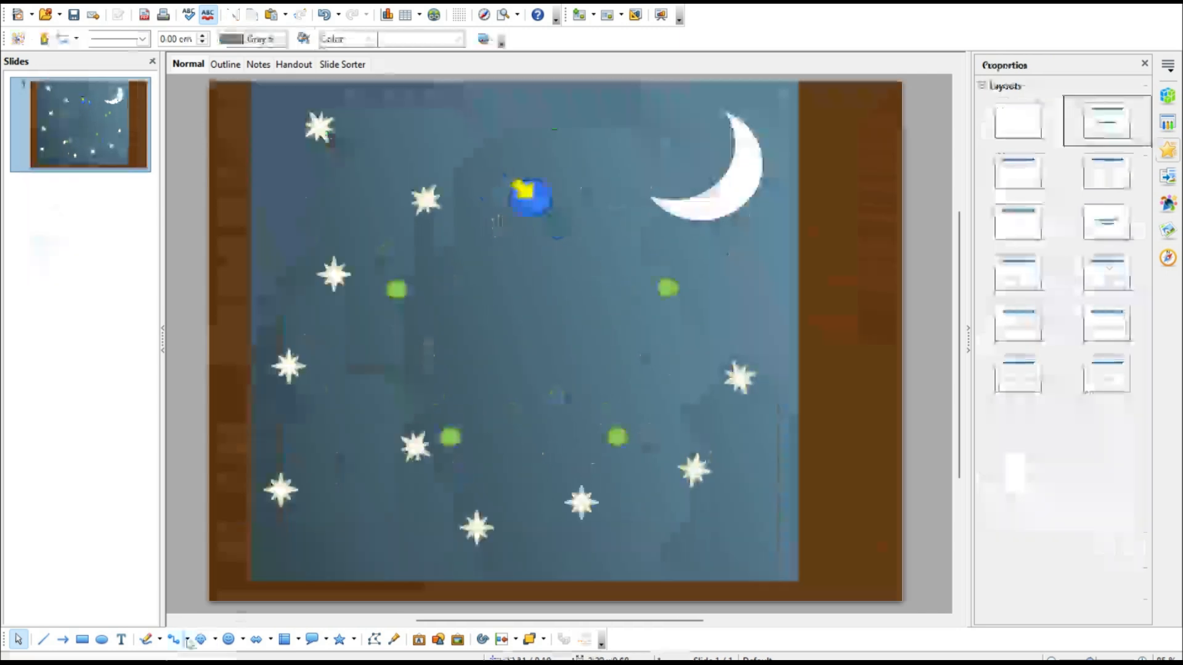
Step: Draw a circle about 2.2 cm wide over the blue start dot and give it a 6.0 pt Pink 3 outline
left_click(102, 640)
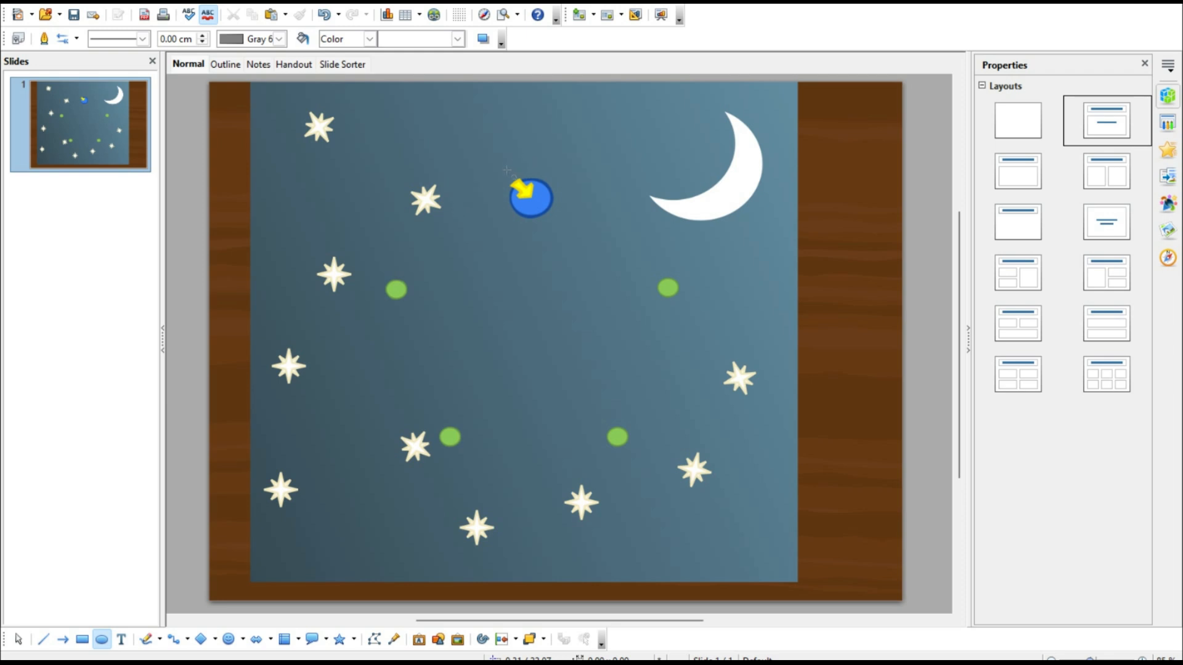
left_click_drag(507, 171, 561, 225)
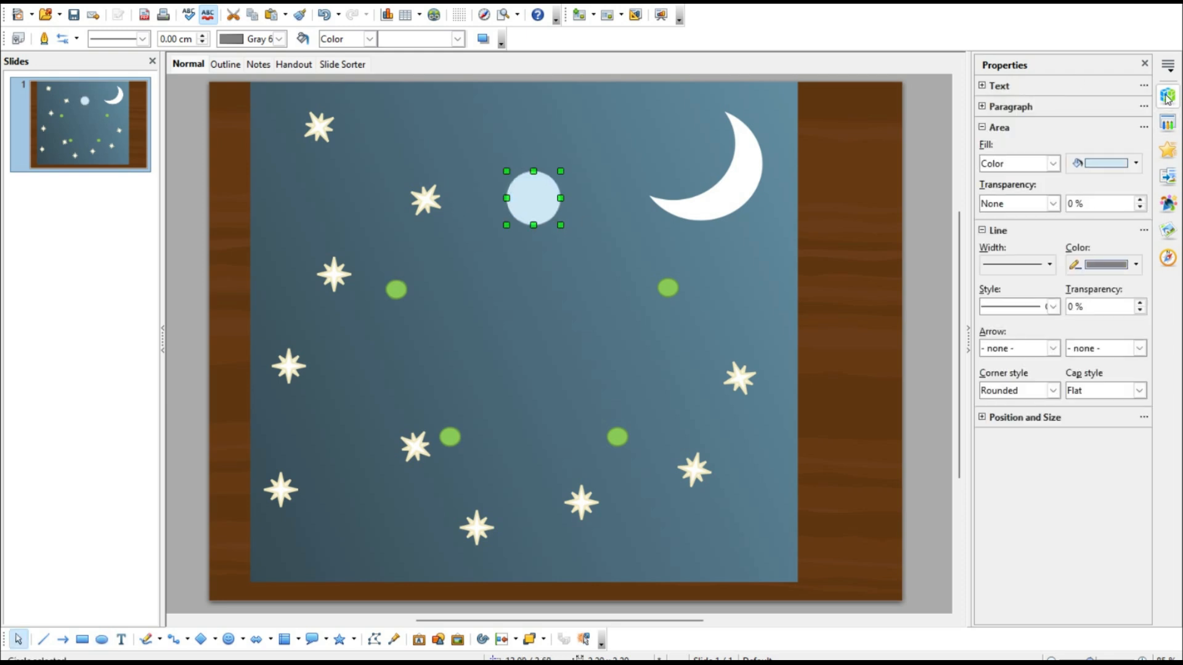
left_click(1050, 264)
left_click(1023, 413)
left_click(1135, 264)
left_click(1040, 340)
left_click(931, 311)
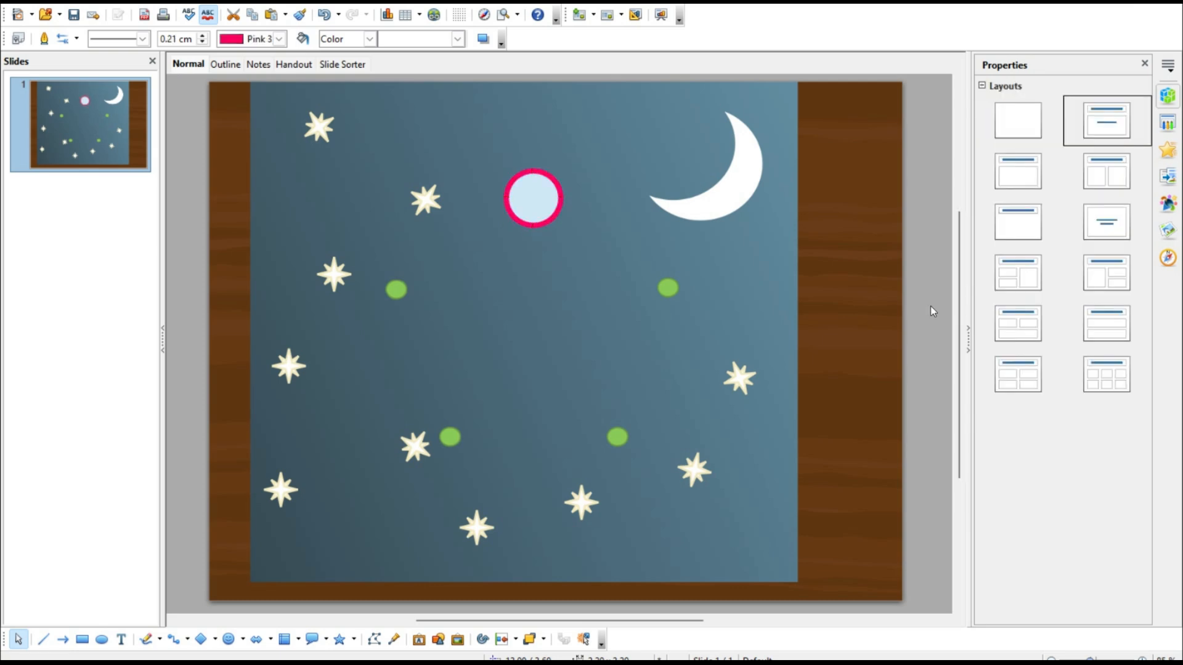
Step: Duplicate the pink-outlined circle to cover the four green dots, keeping one circle over the blue start dot
left_click(535, 193)
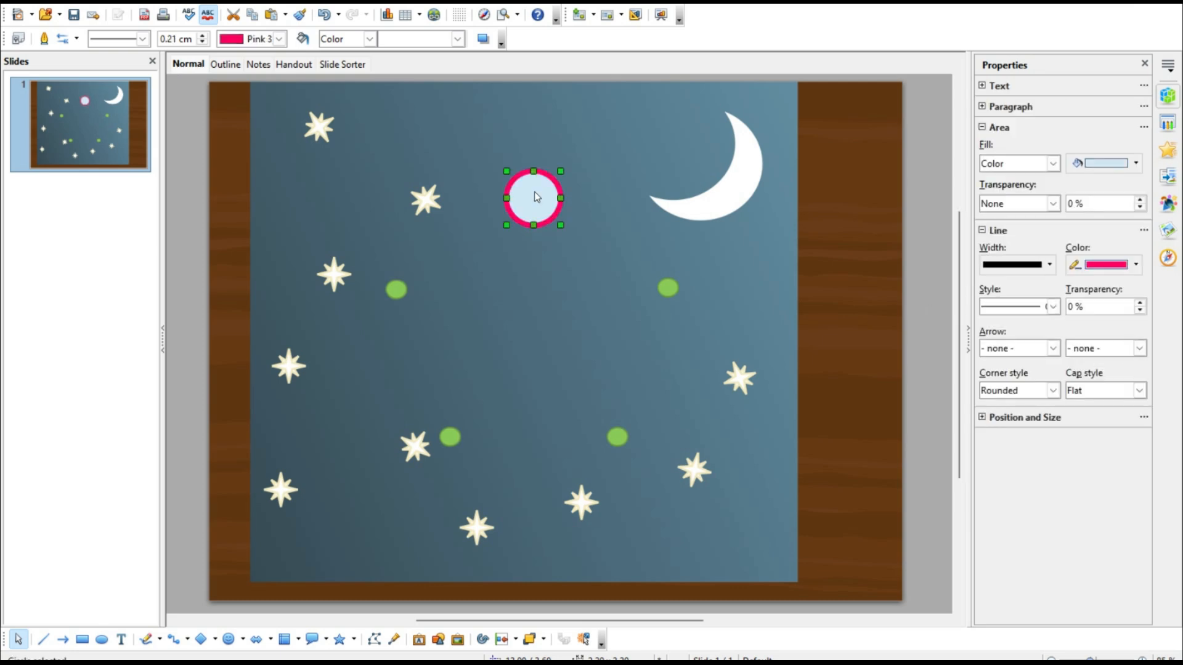
key("ctrl+v")
left_click_drag(534, 192, 663, 281)
key("ctrl+v")
left_click_drag(531, 200, 450, 442)
key("ctrl+v")
key("ctrl+v")
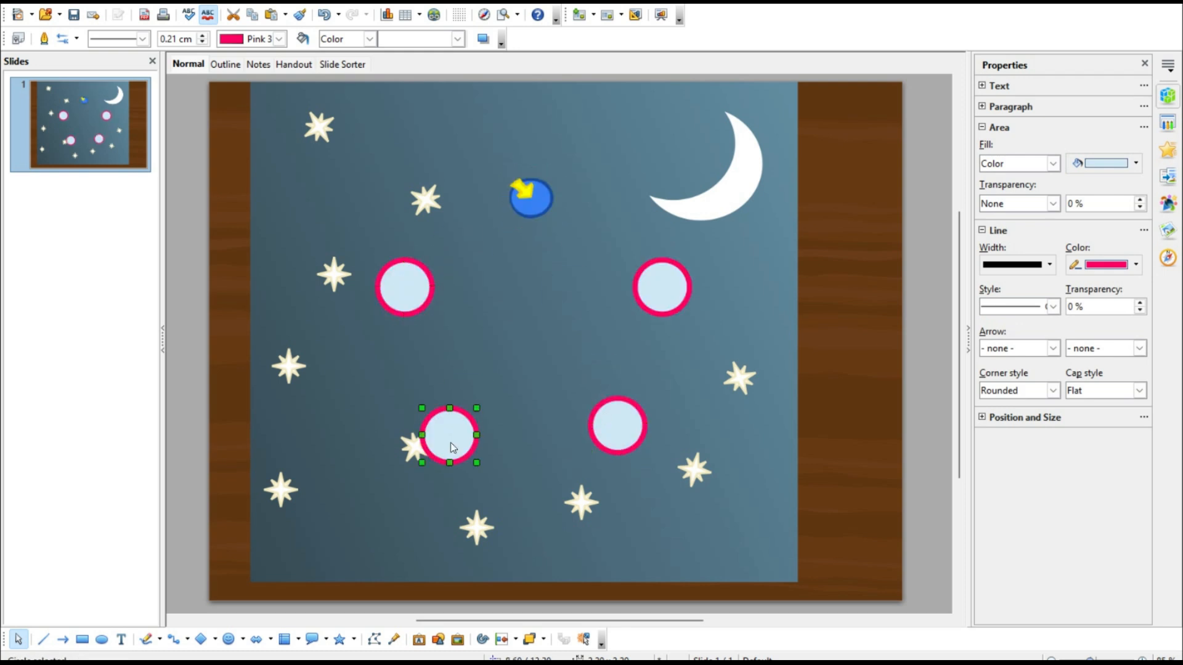
key("ctrl+v")
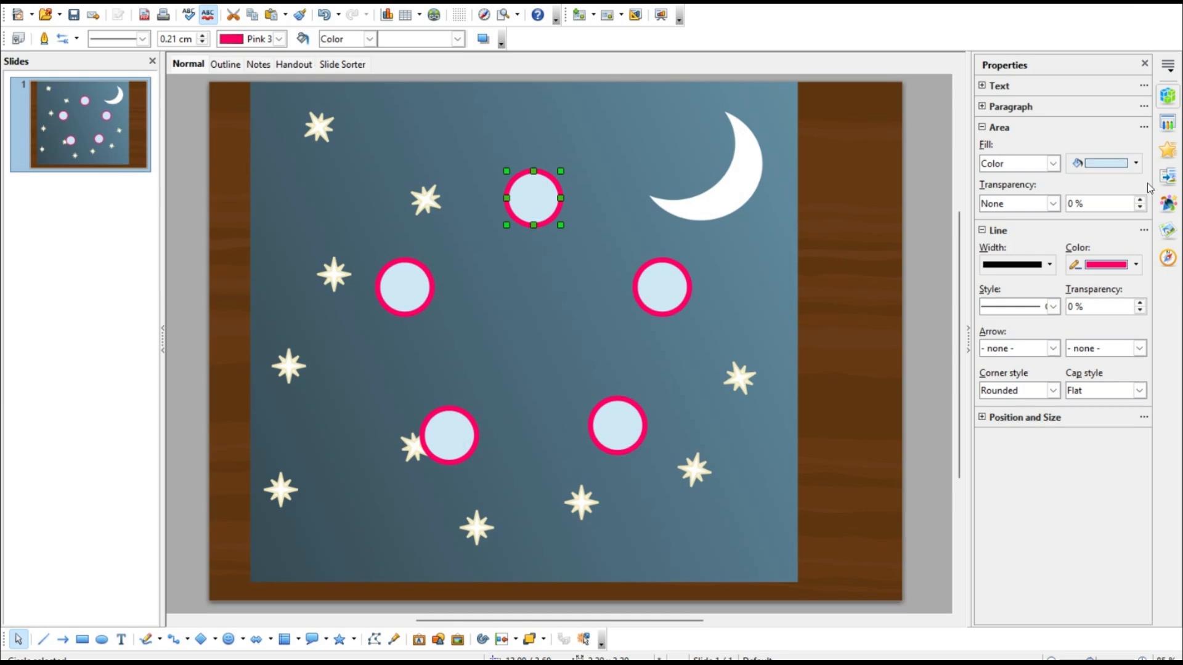
Step: Add the Change Fill Color emphasis effect to the top circle with the fill color Purple 1
left_click(1170, 148)
left_click(1004, 106)
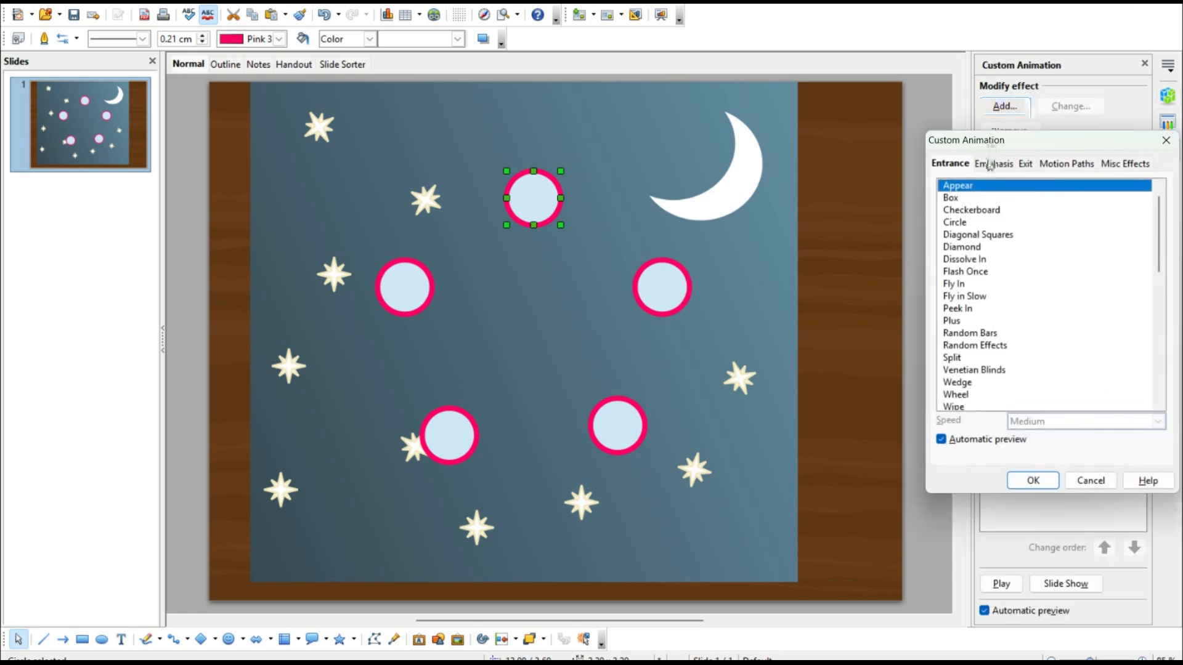
left_click(995, 164)
left_click(966, 187)
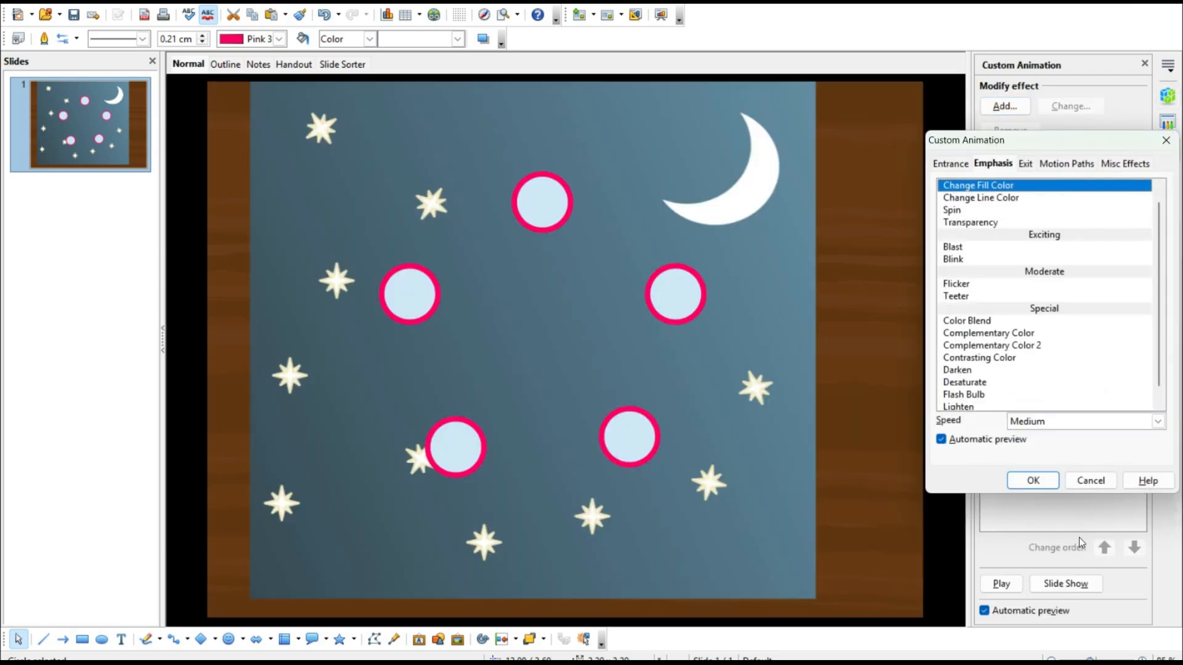
left_click(1033, 481)
left_click(1048, 229)
scroll(1033, 296, "down", 3)
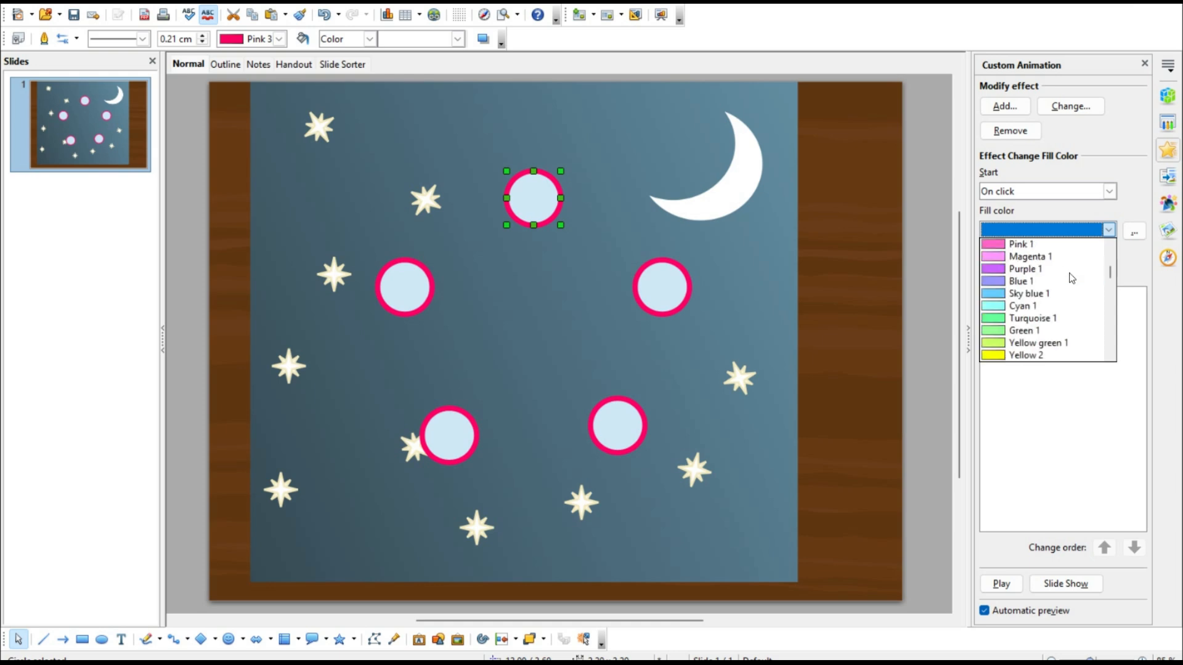
left_click(1031, 269)
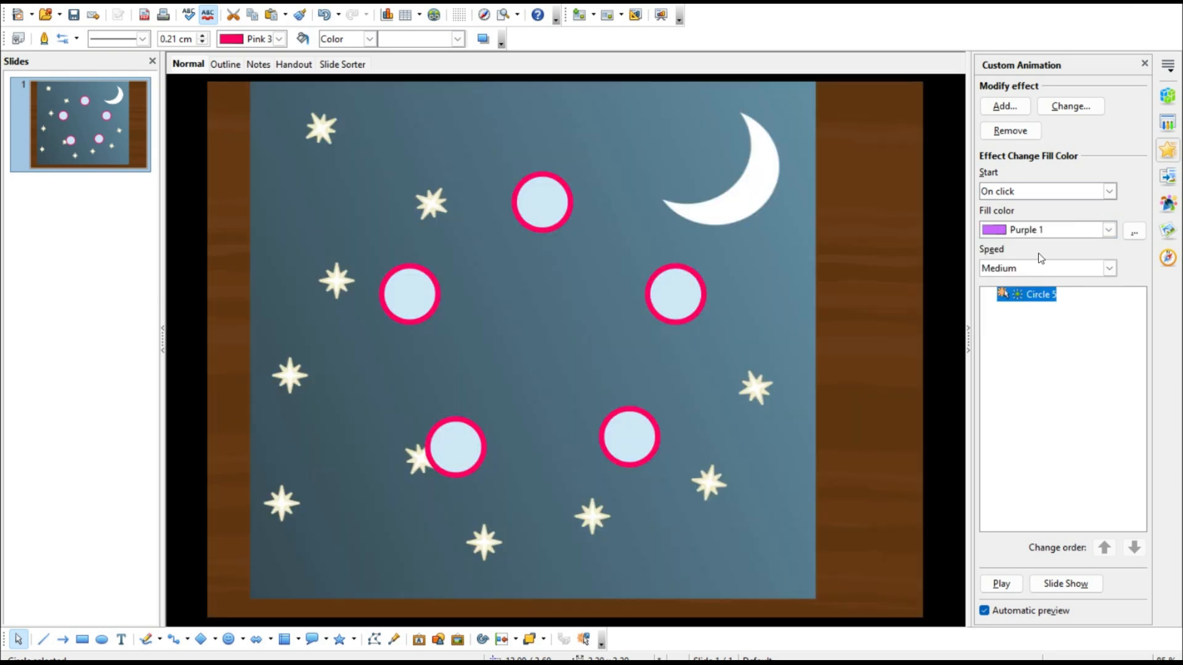
Step: Set the top circle's fill color animation to start With previous, and deselect the circle
left_click(1109, 192)
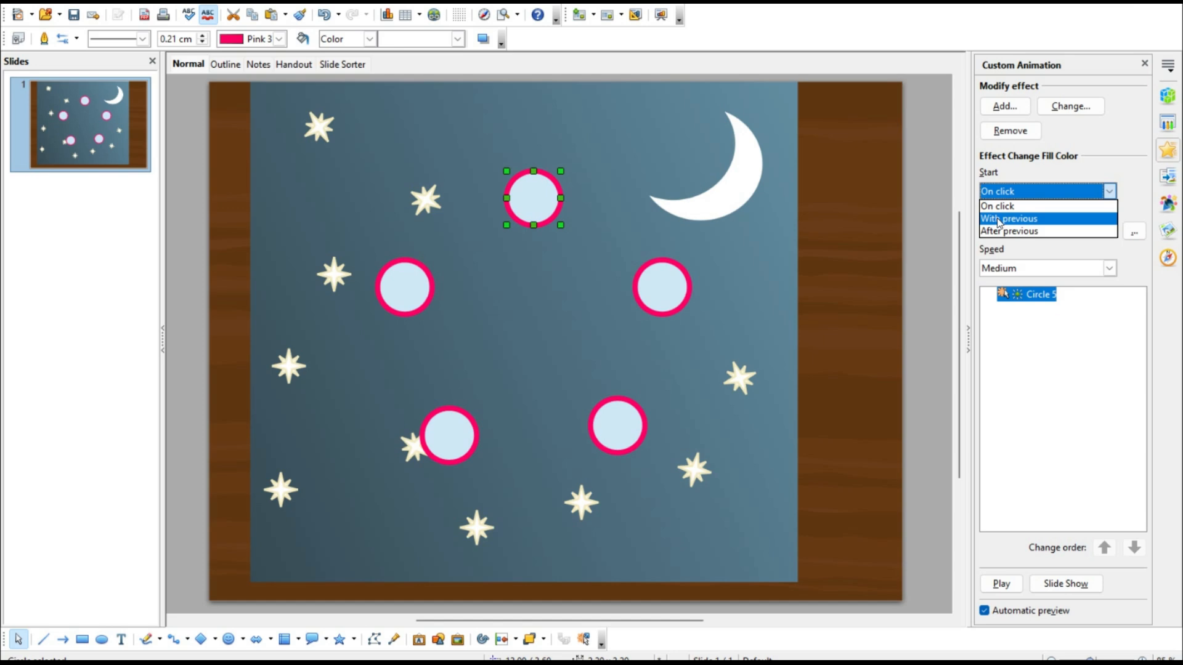
left_click(998, 219)
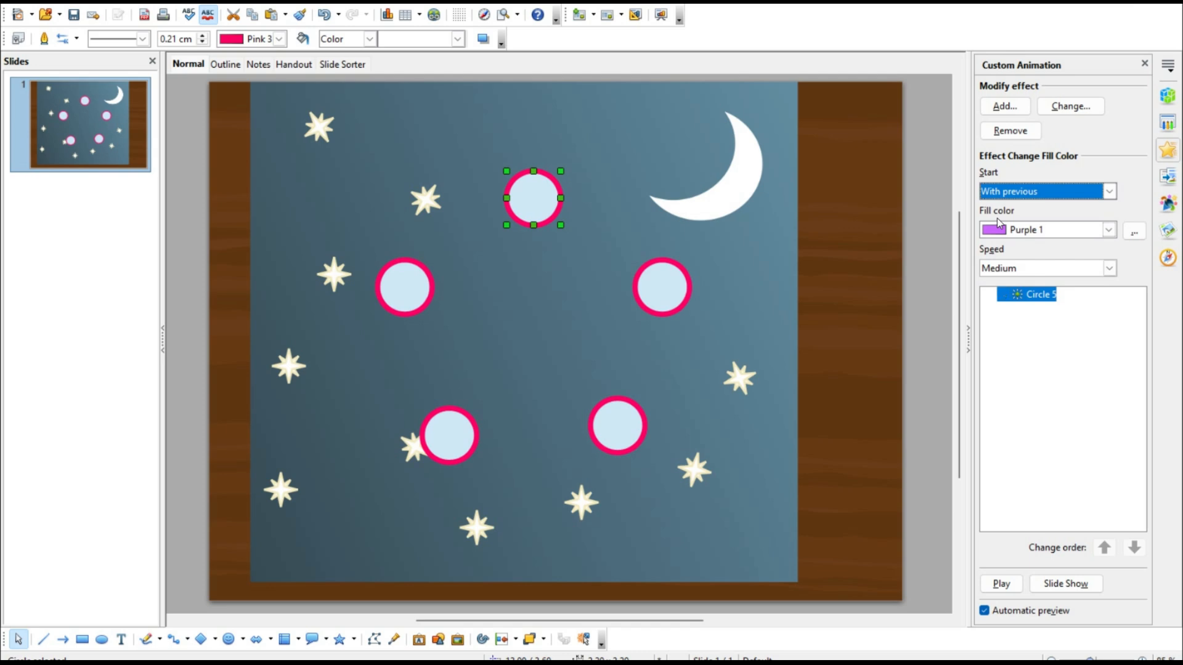
left_click(927, 321)
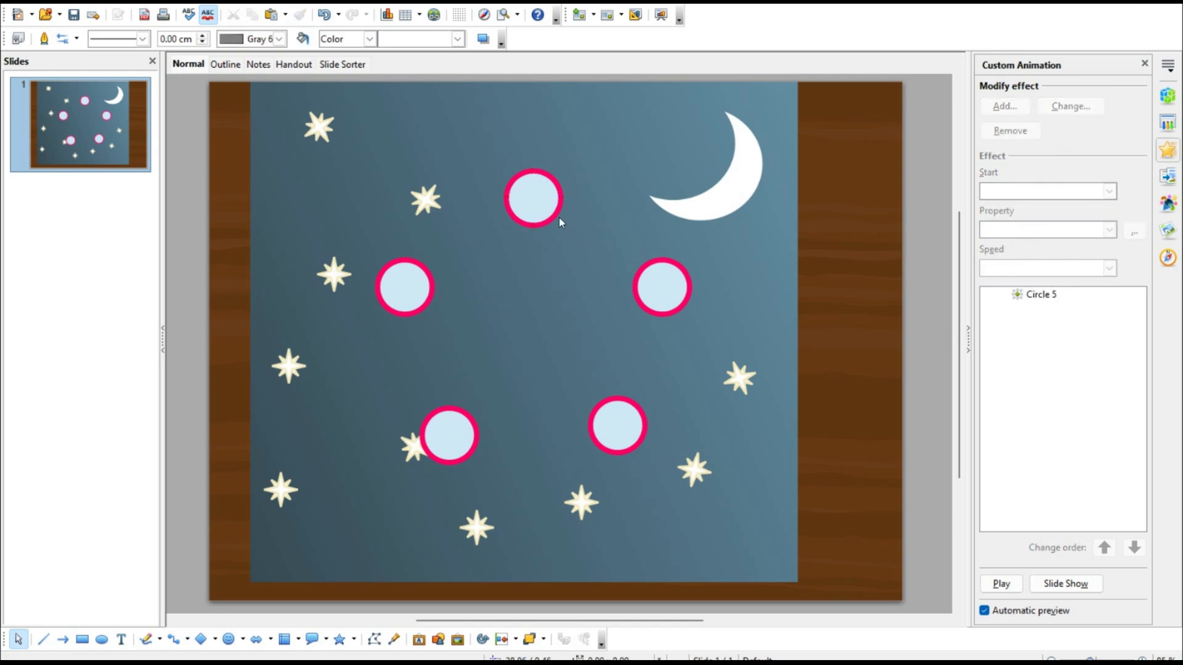
Step: Draw a straight line from the top circle to the lower-right circle and set its width to 6.0 pt
left_click(43, 640)
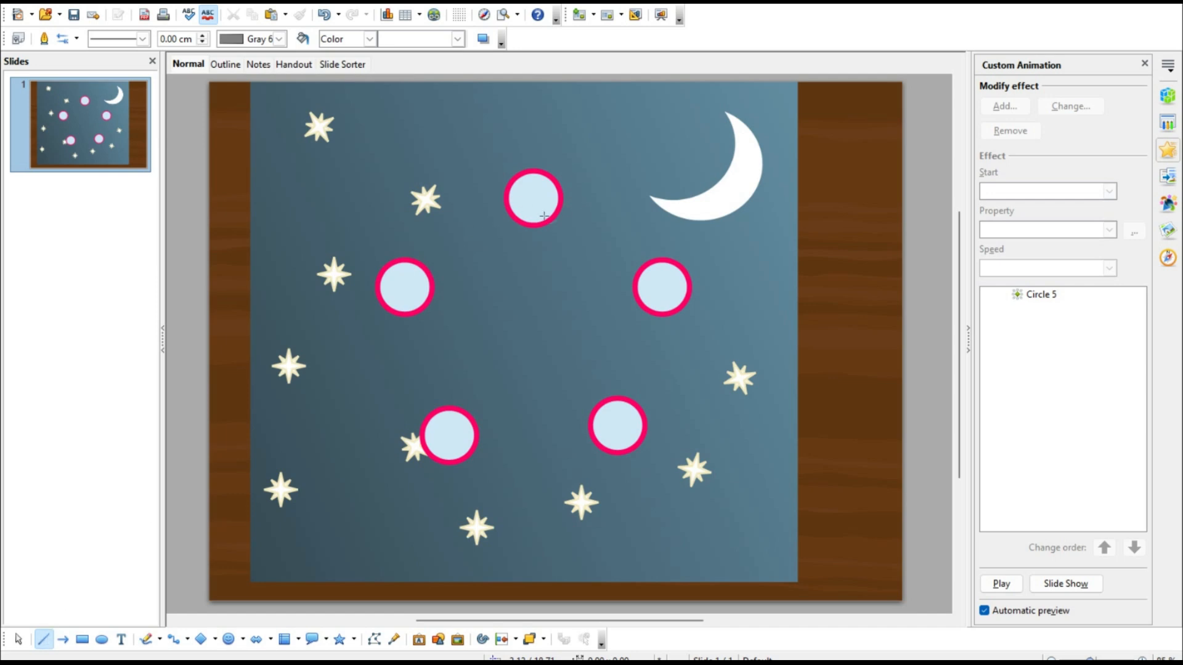
left_click_drag(541, 214, 610, 417)
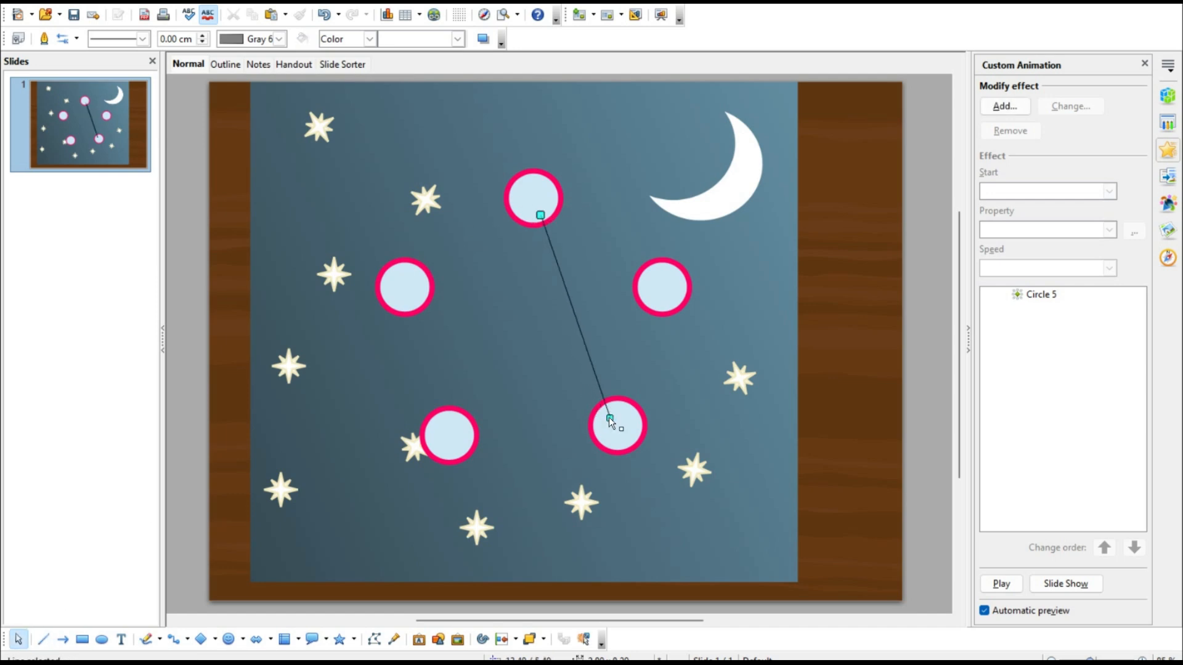
left_click(1167, 96)
left_click(1035, 276)
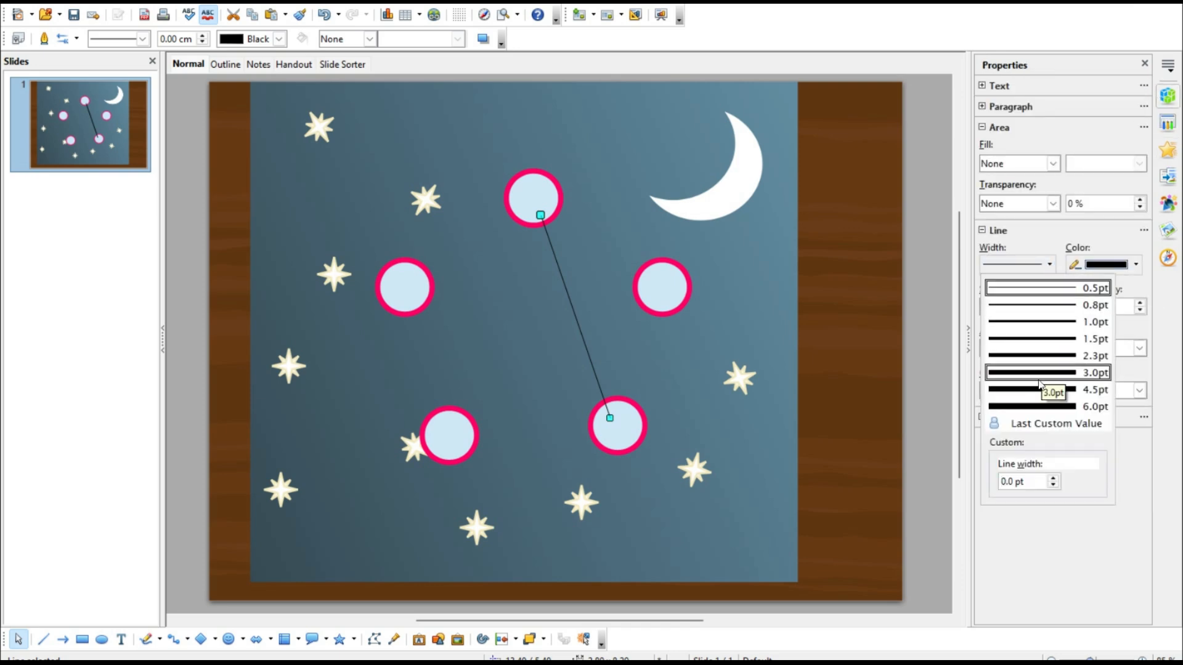
left_click(1024, 421)
left_click(1035, 265)
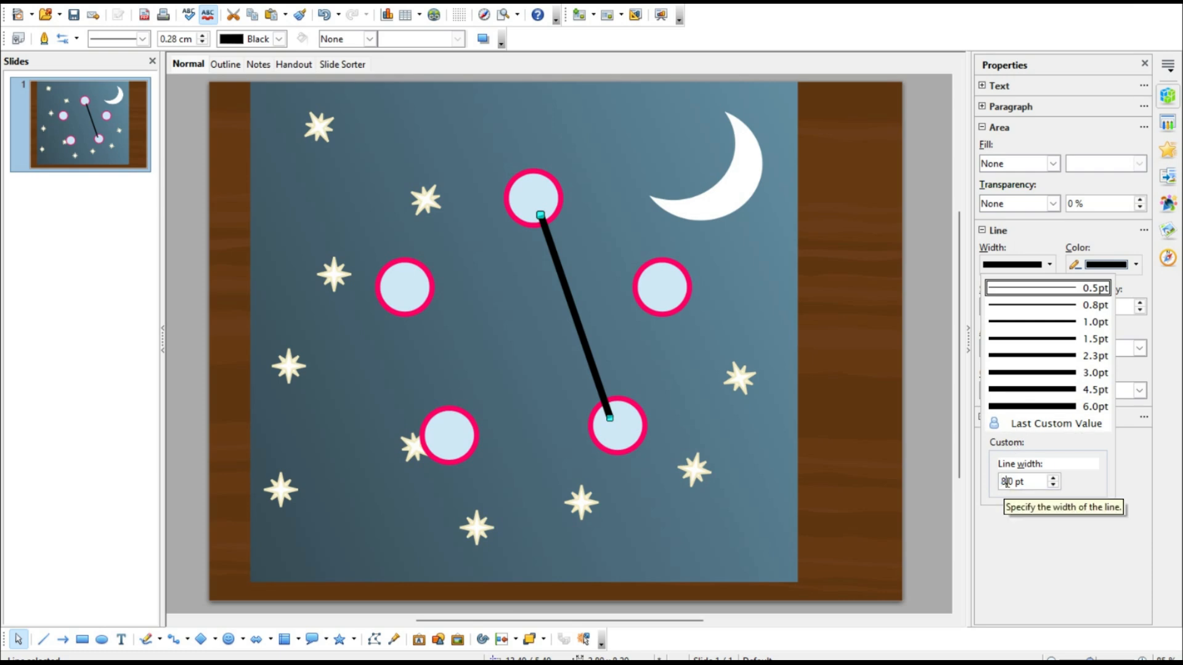
scroll(1005, 482, "down", 2)
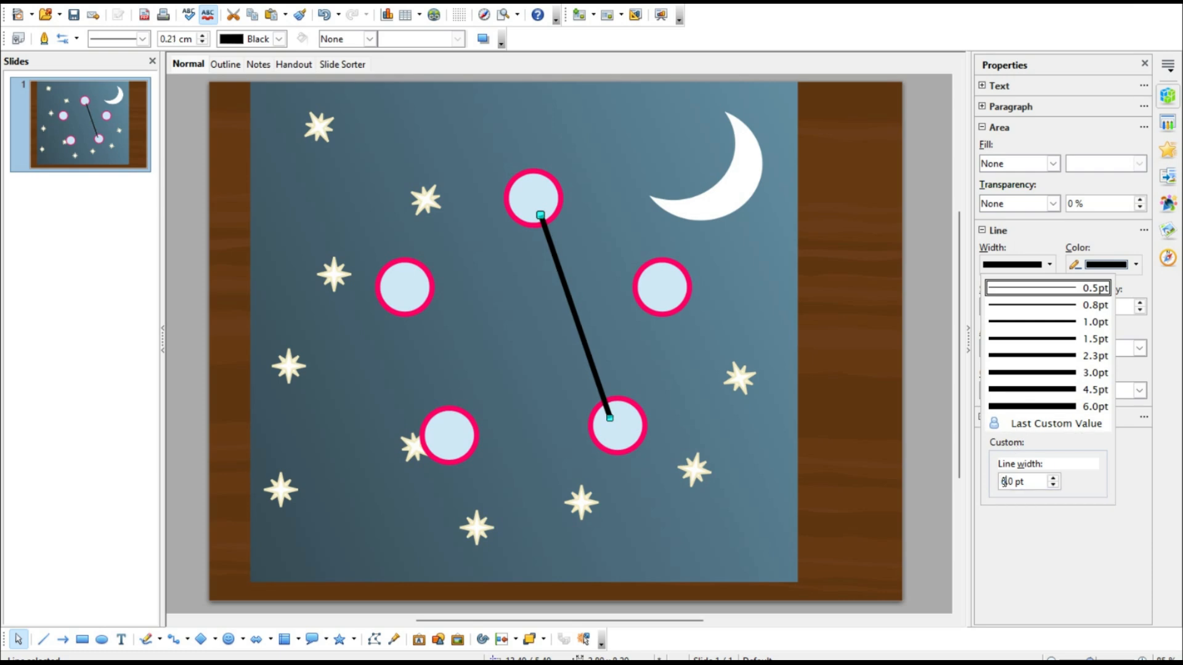
Step: Set the width of the line between the top and lower-right circles to 8.0 pt, color it red, and deselect it
scroll(1005, 482, "down", 6)
scroll(1004, 481, "up", 8)
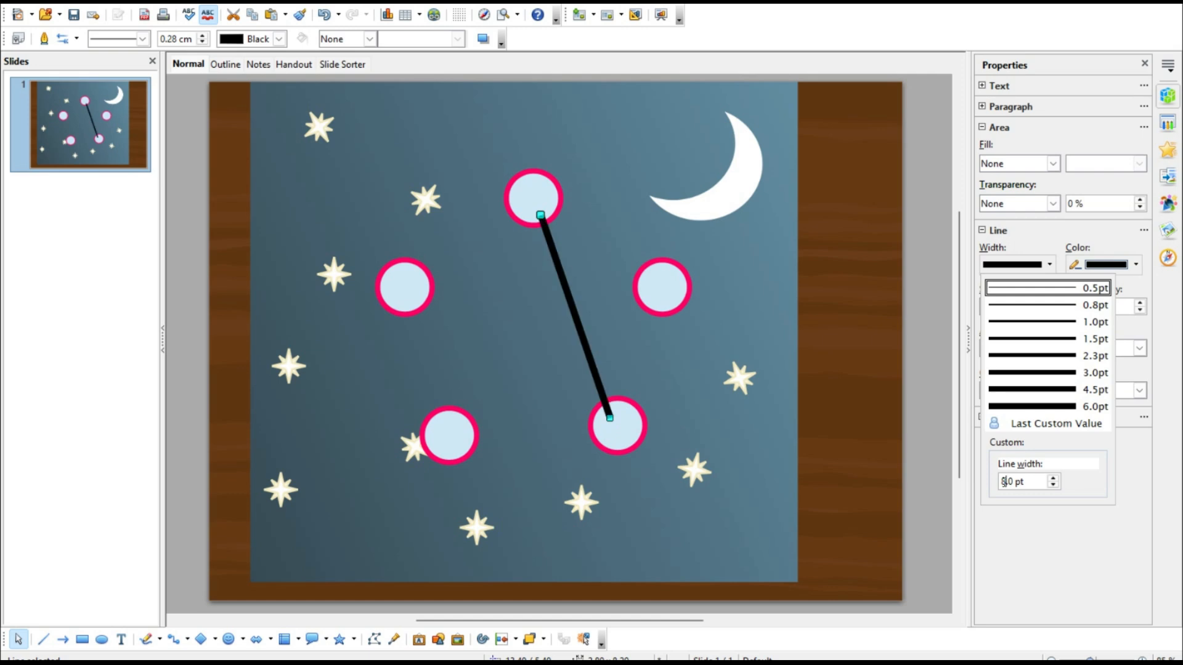
left_click(1136, 264)
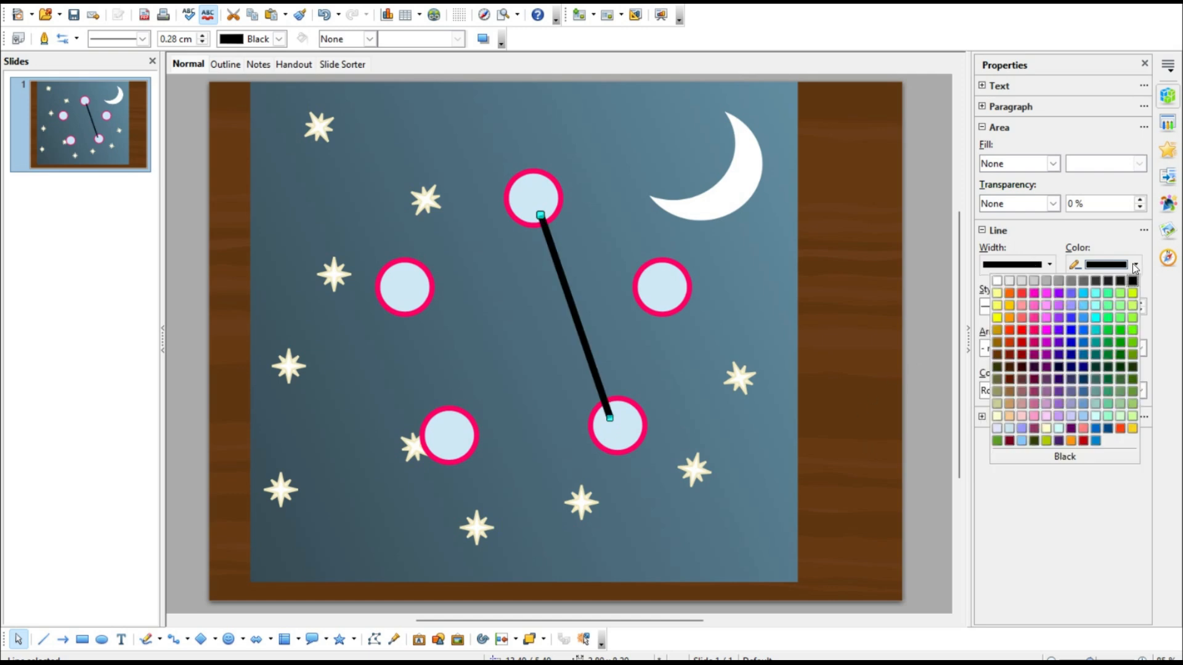
left_click(1023, 293)
left_click(863, 307)
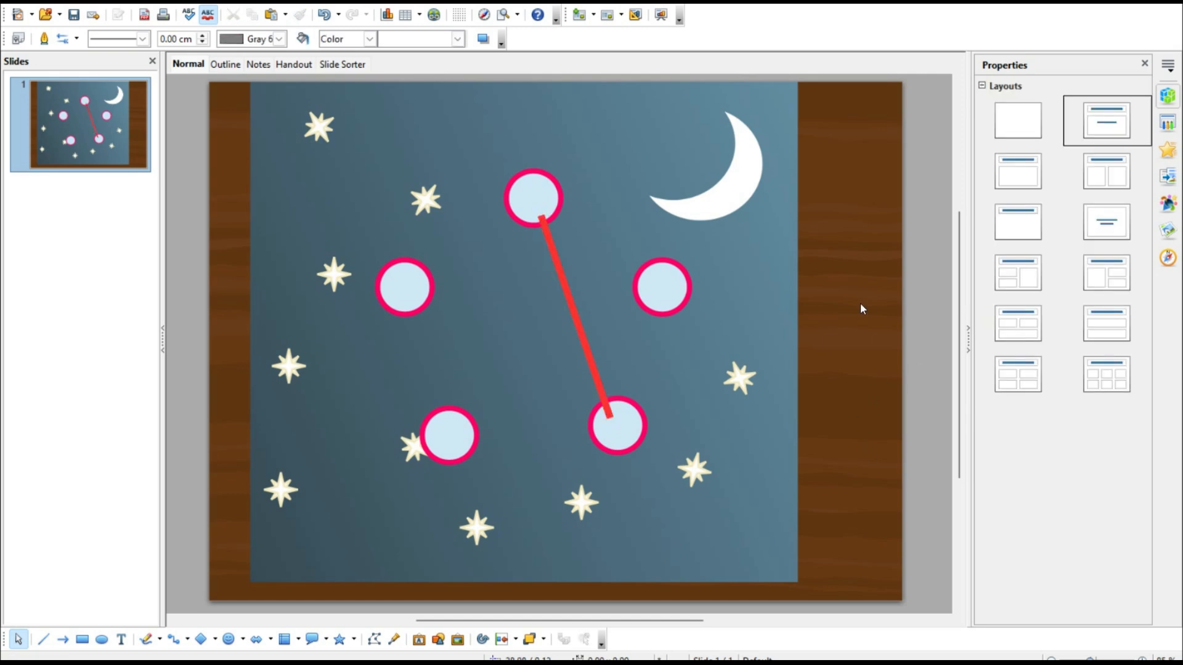
Step: Add the Peek In entrance effect to the red line and set its direction to From top
left_click(565, 282)
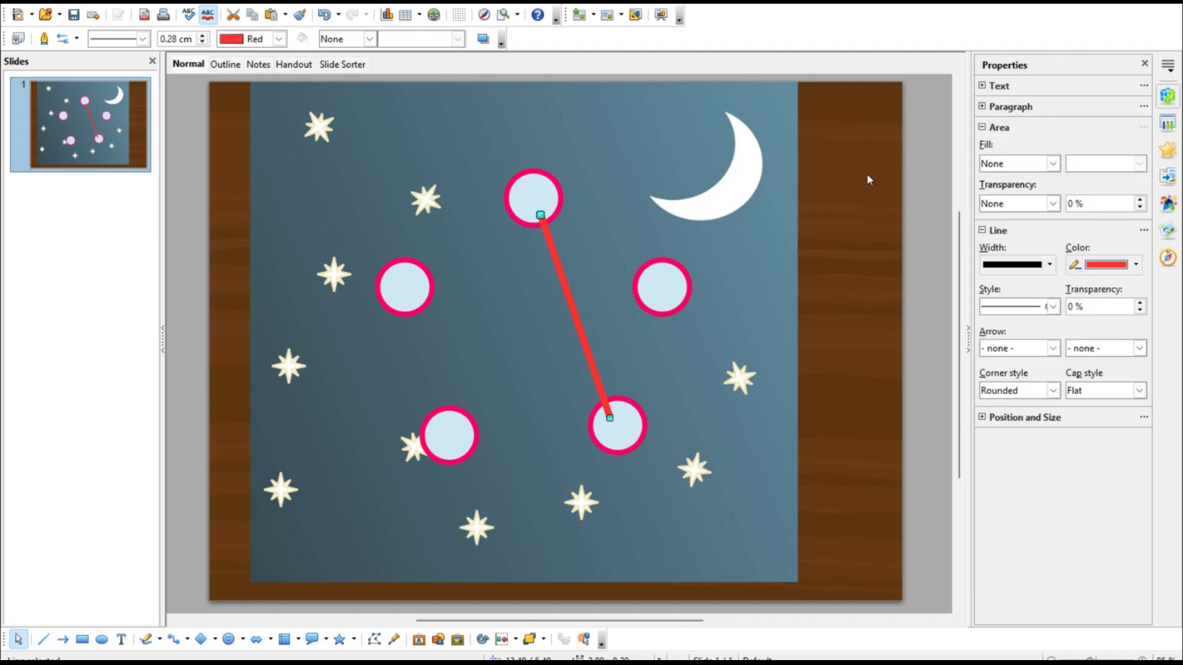
left_click(1166, 151)
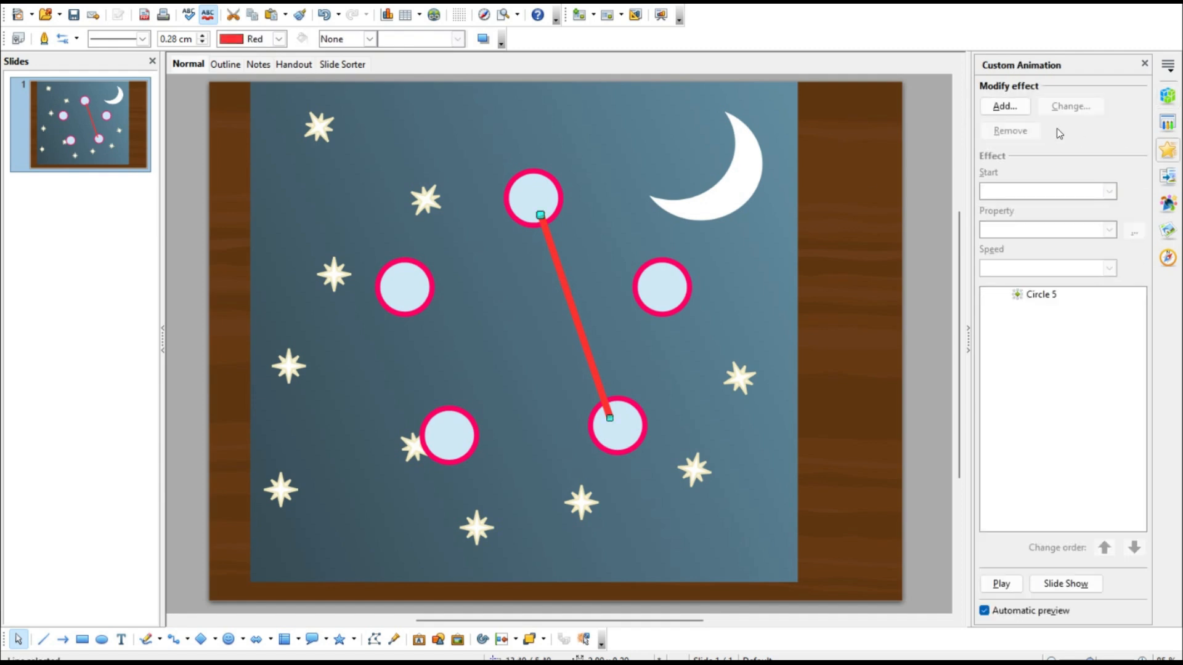
left_click(1004, 106)
left_click(969, 310)
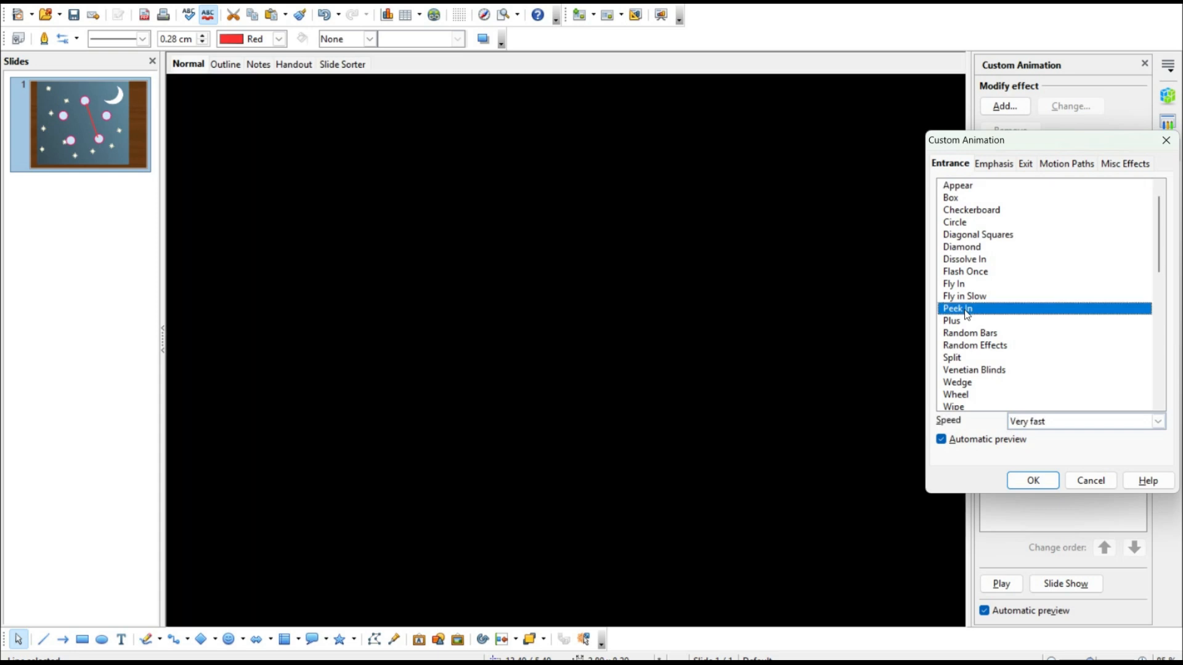
left_click(1028, 480)
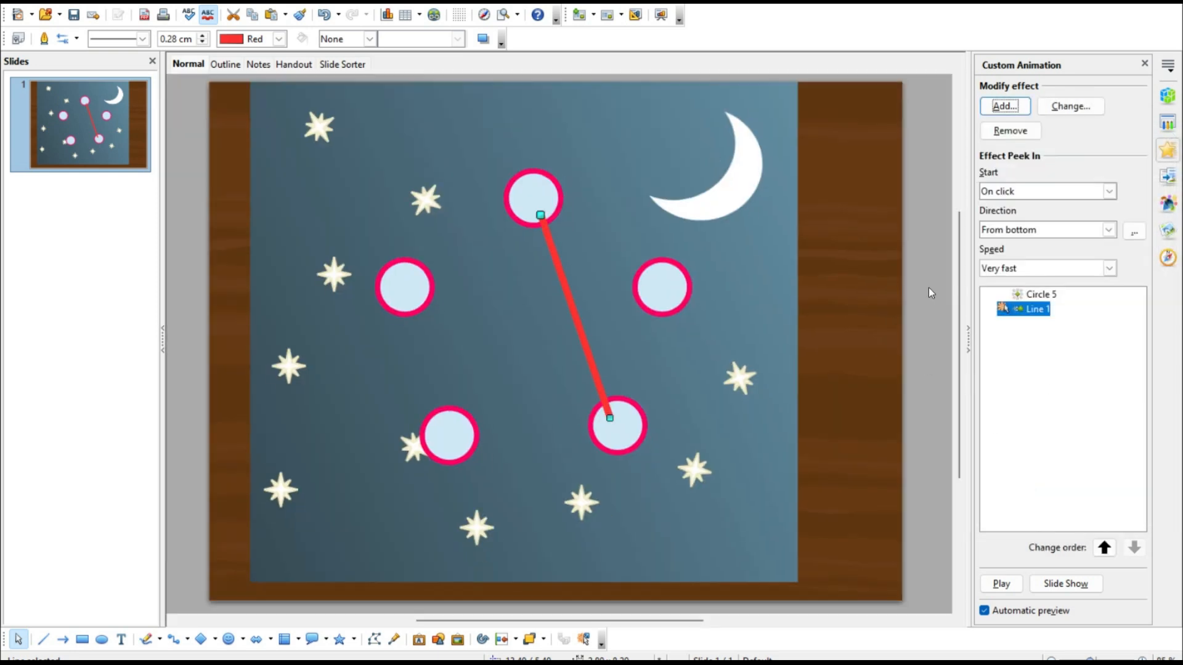
left_click(1112, 230)
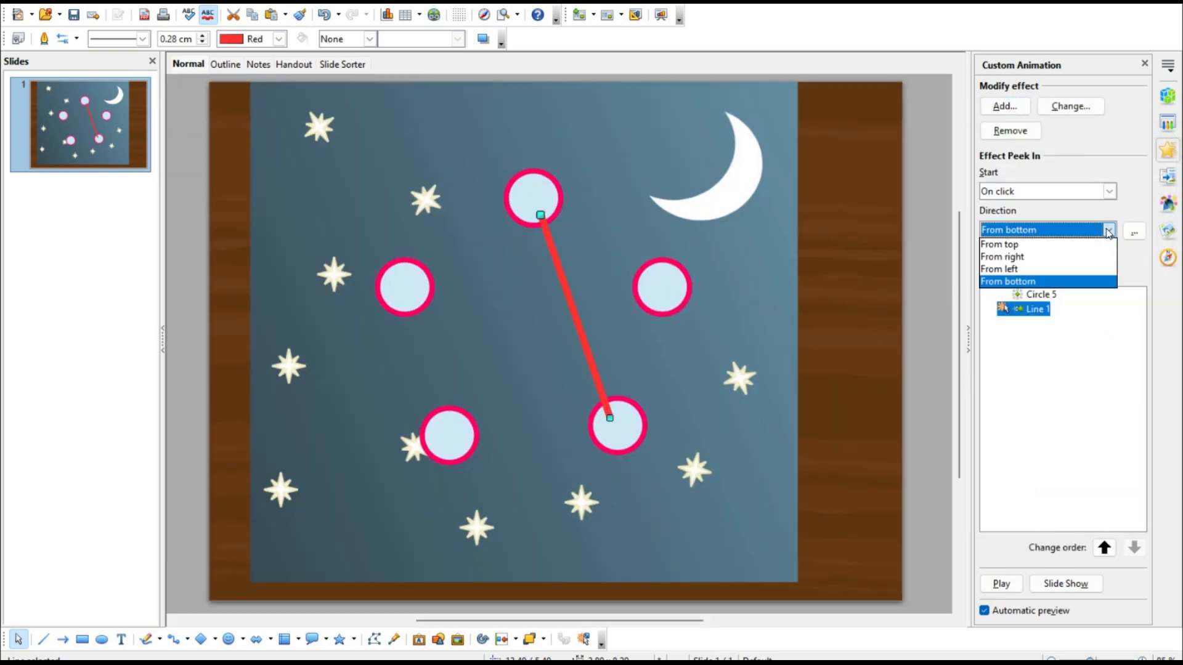
left_click(1023, 250)
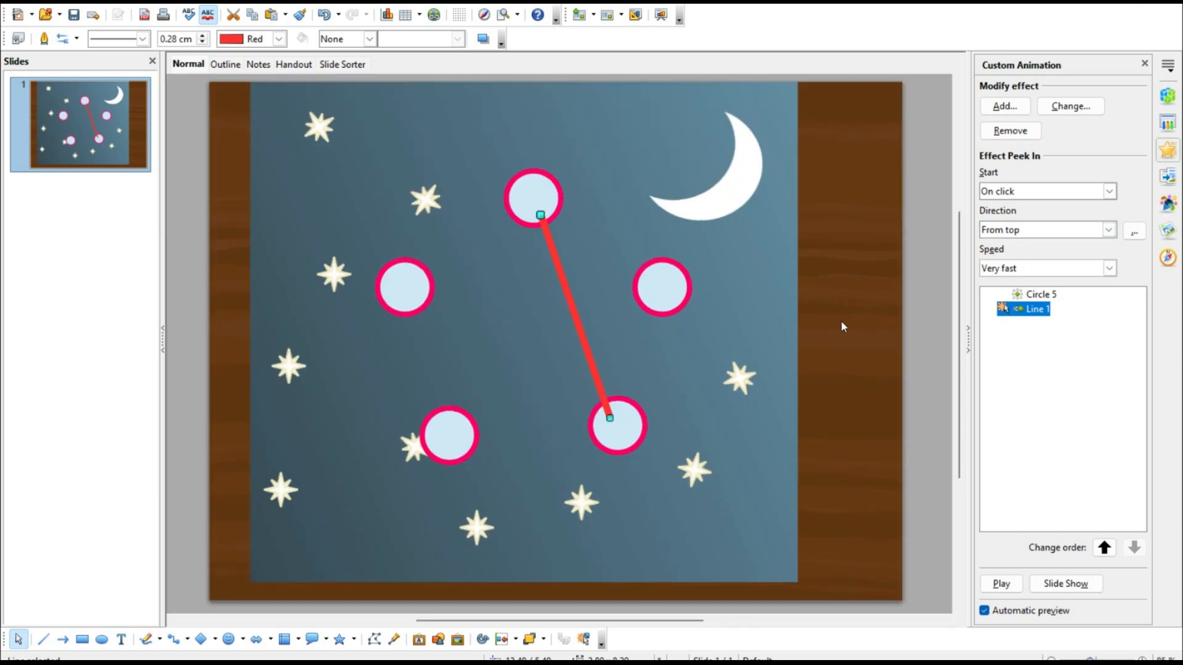
Step: Set the red line's Peek In effect to start on click of Circle 5, and deselect the line
left_click(1047, 296)
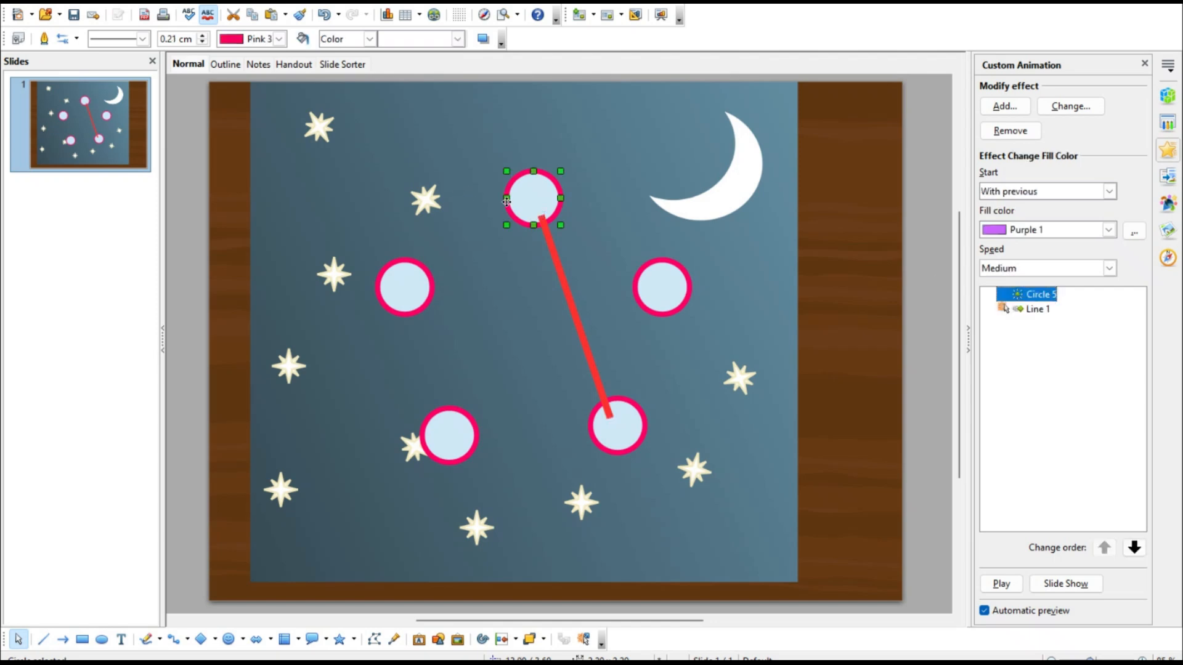
left_click(1039, 309)
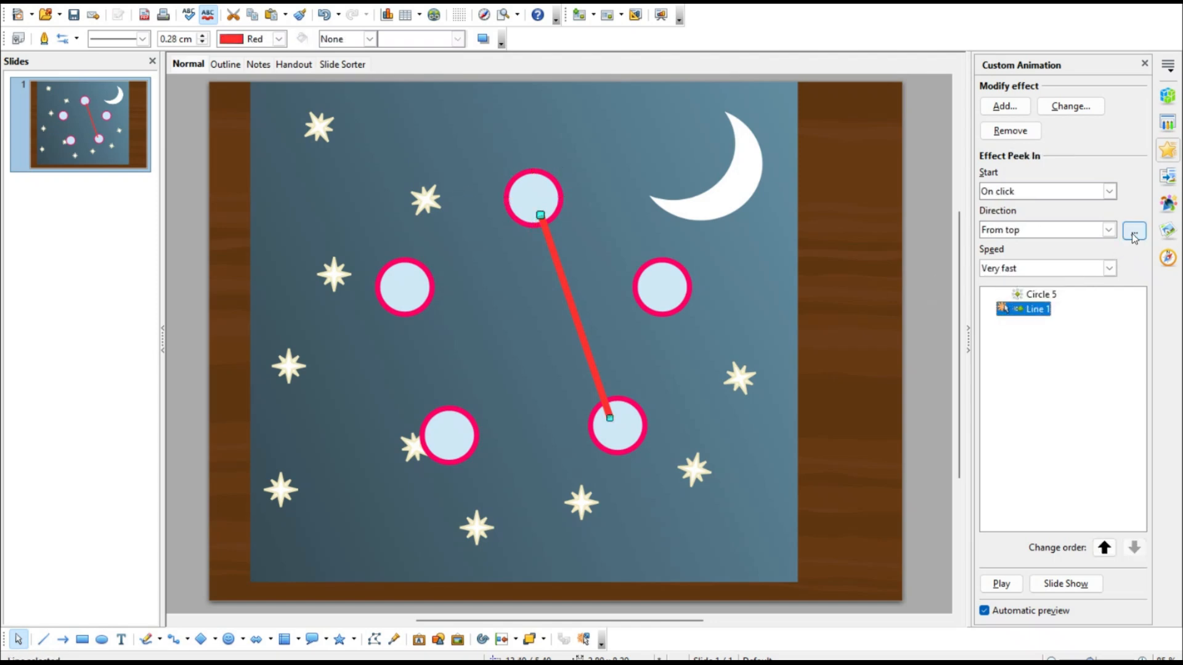
left_click(1134, 232)
left_click(436, 196)
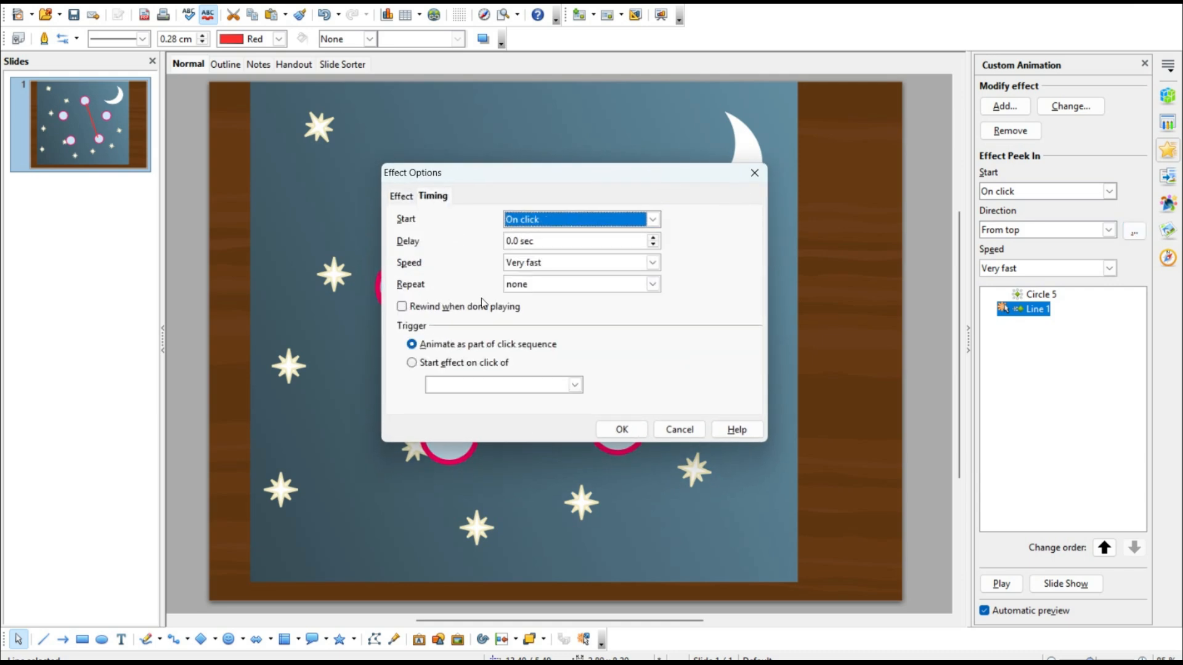
left_click(575, 386)
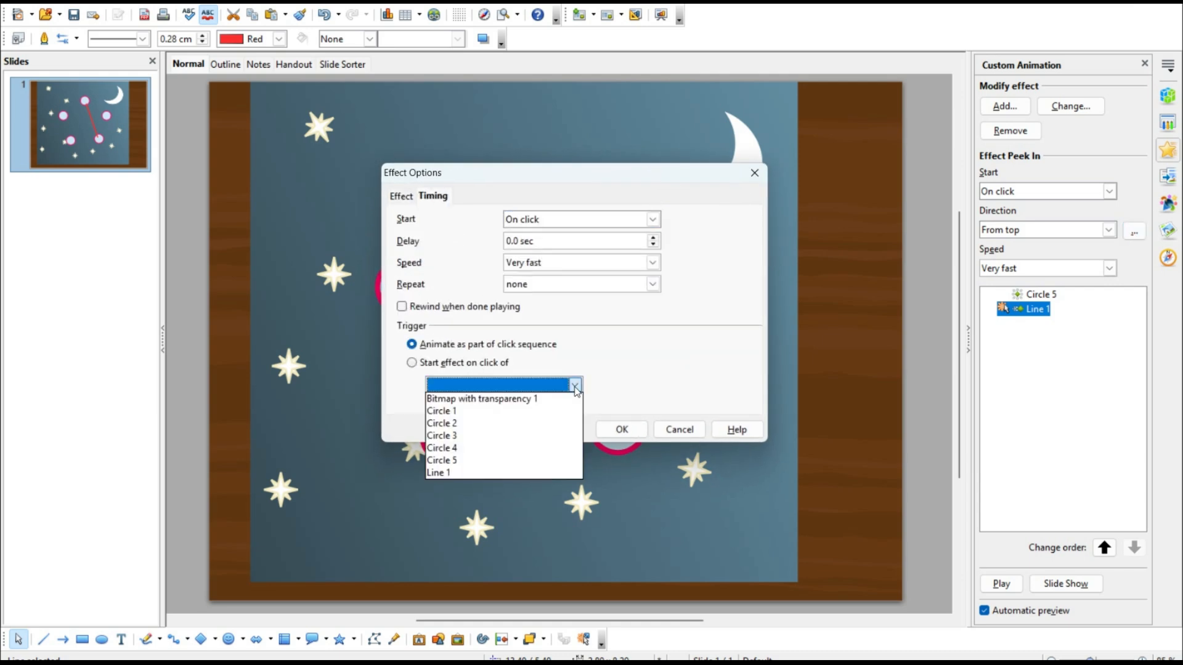
left_click(454, 461)
left_click(607, 430)
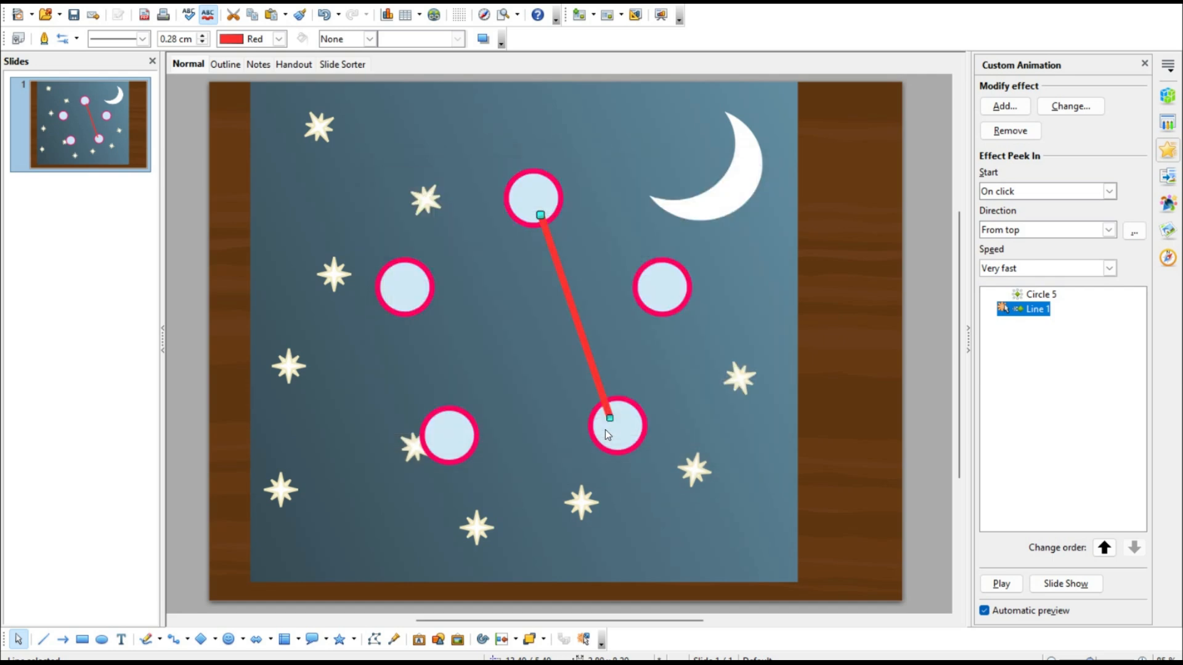
left_click(920, 352)
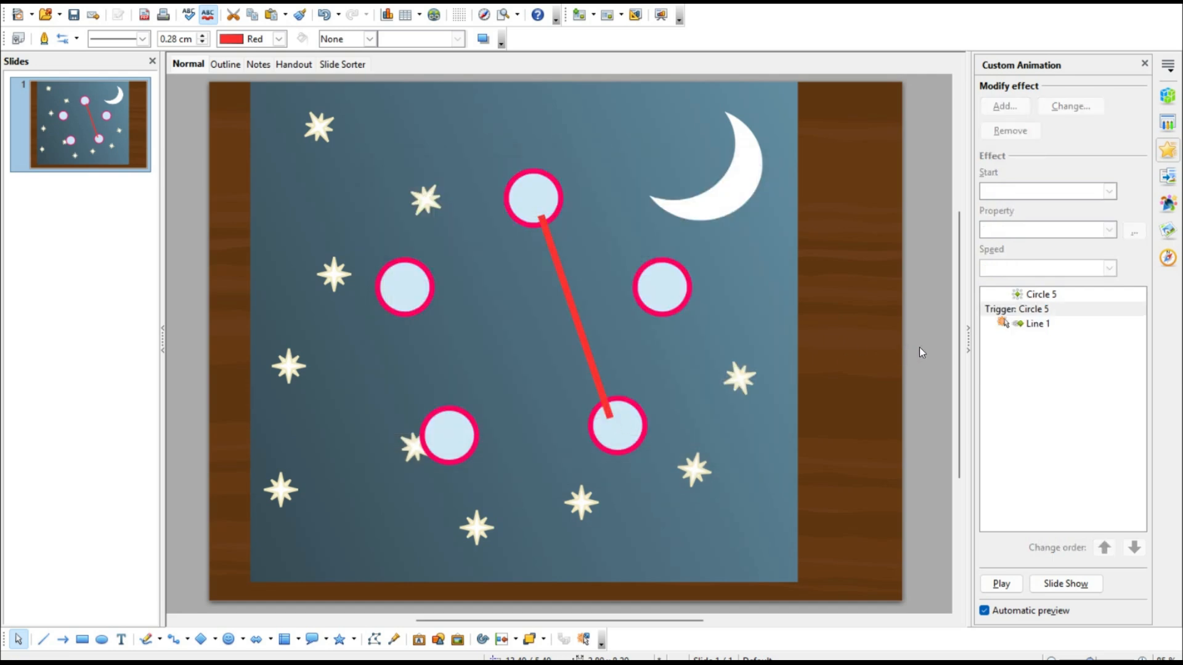
right_click(538, 197)
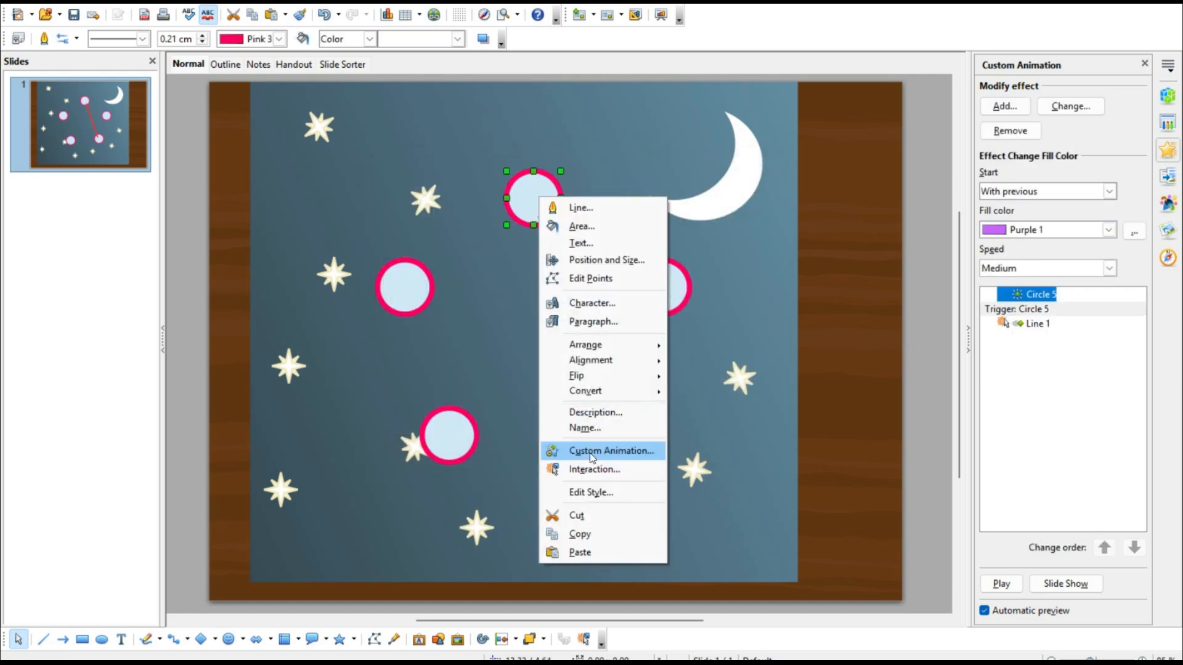
left_click(919, 361)
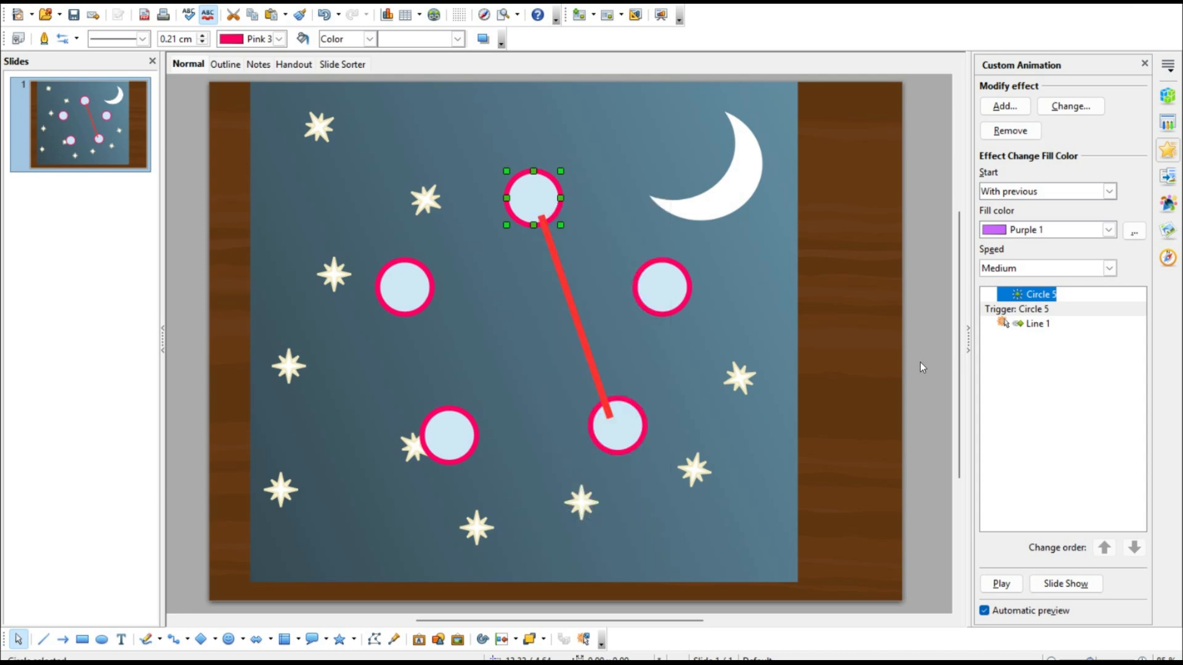
left_click(919, 361)
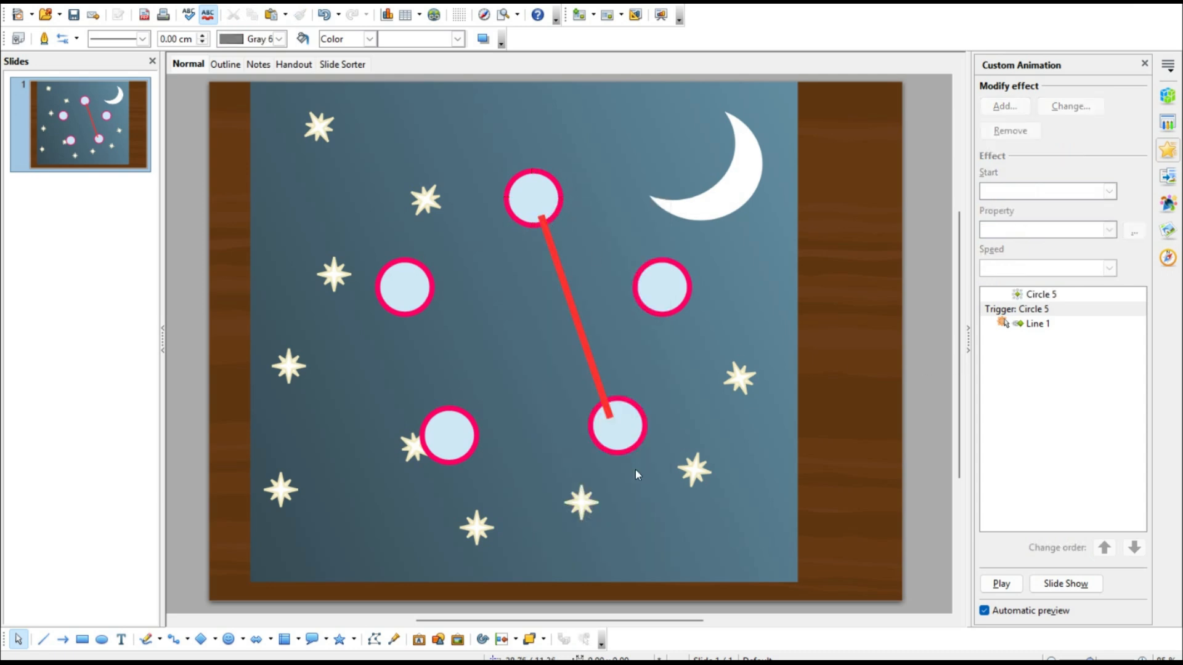
Step: Add the Change Fill Color emphasis effect to the lower-right circle with the fill color Green 1
left_click(632, 446)
left_click(1005, 106)
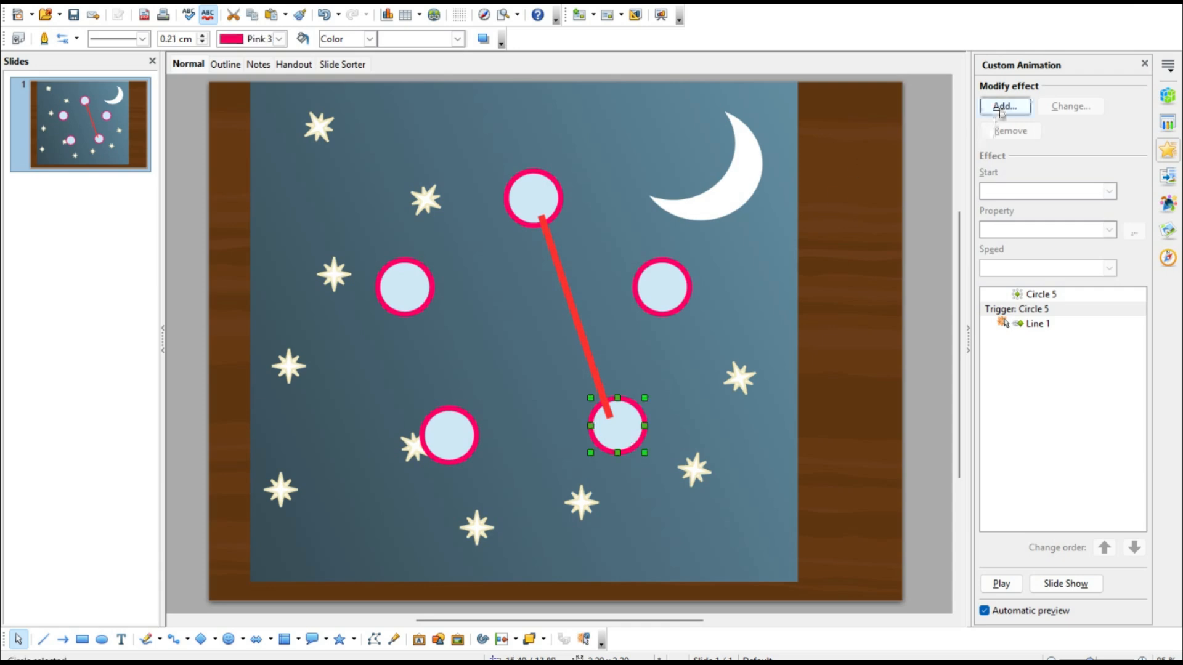
left_click(1001, 166)
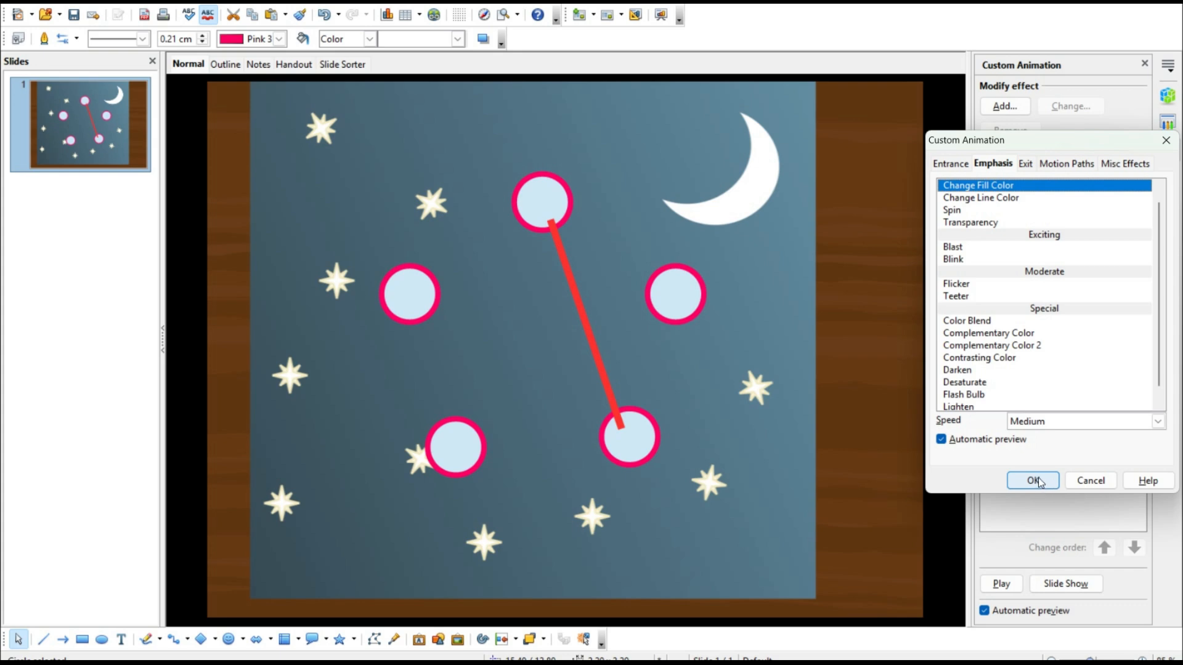
left_click(1039, 482)
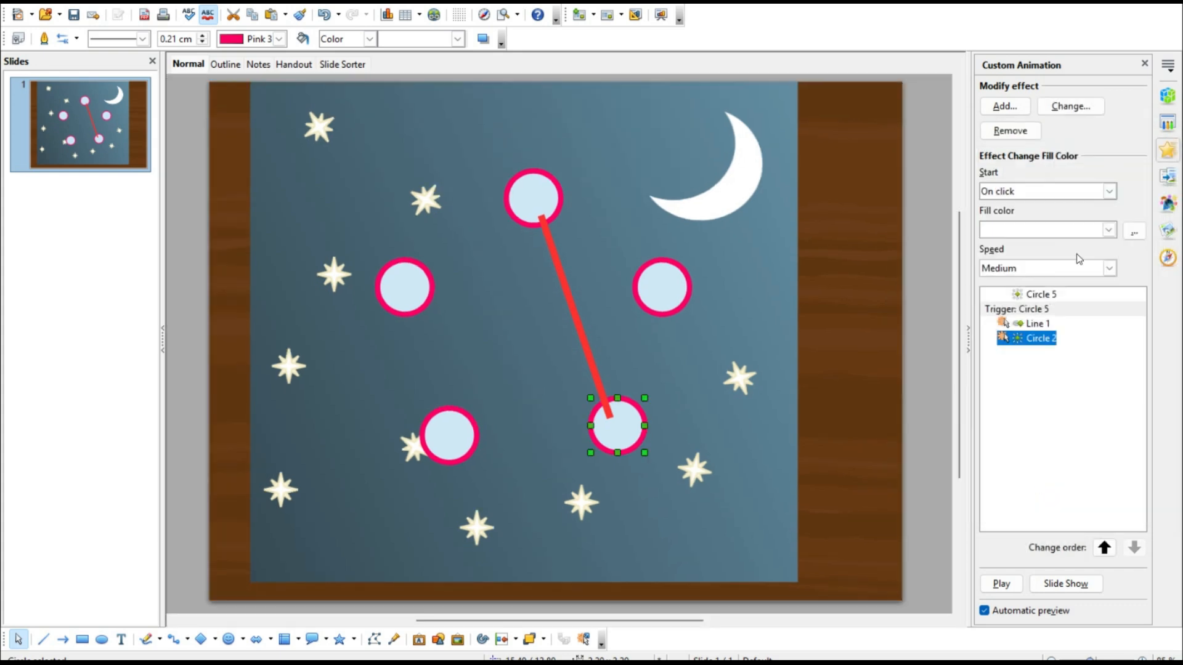
left_click(1109, 229)
left_click(1018, 294)
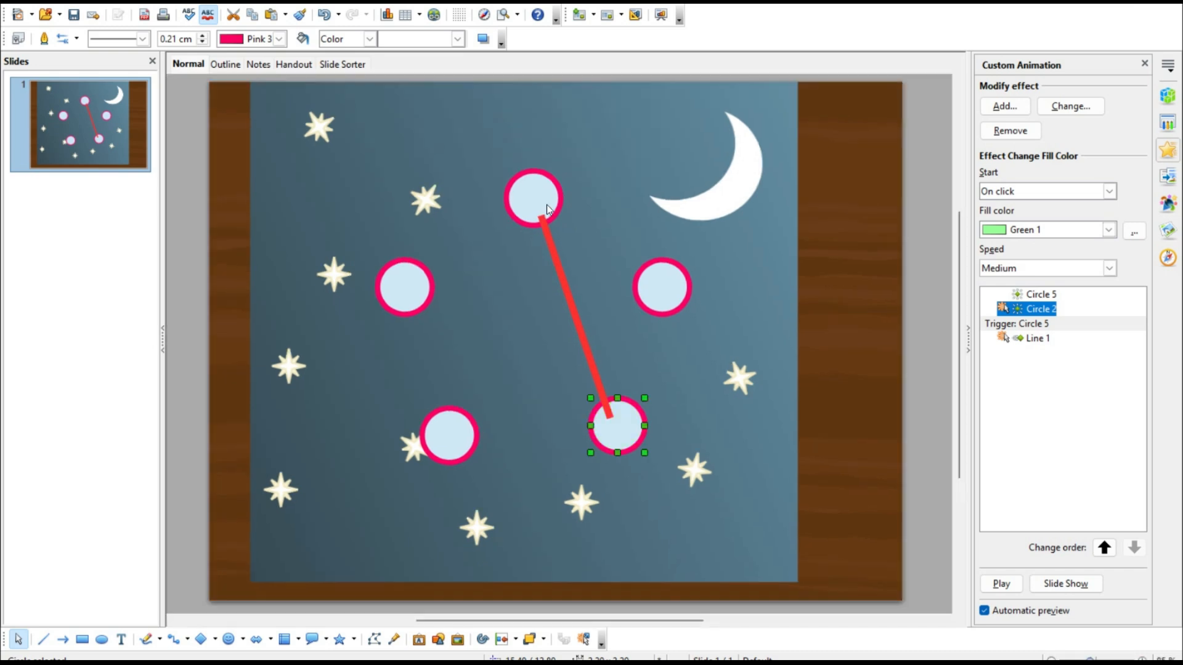
Step: Set the lower-right circle's fill color animation to trigger on click of Circle 5
left_click(1134, 232)
left_click(432, 196)
left_click(570, 385)
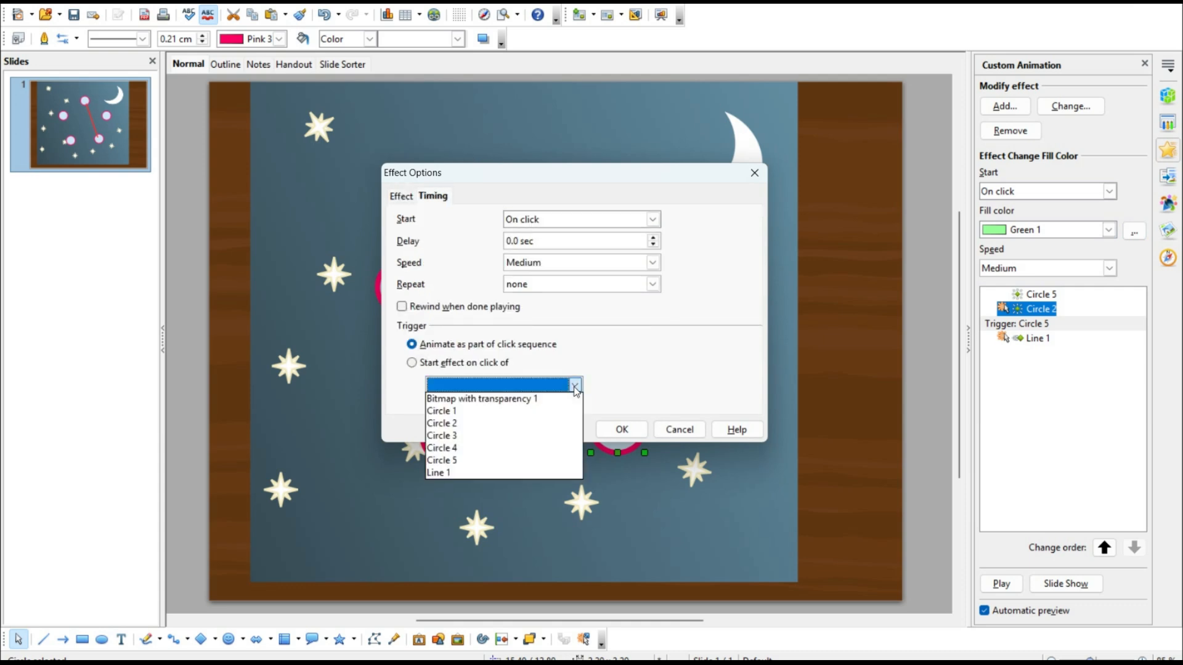
left_click(554, 459)
left_click(612, 432)
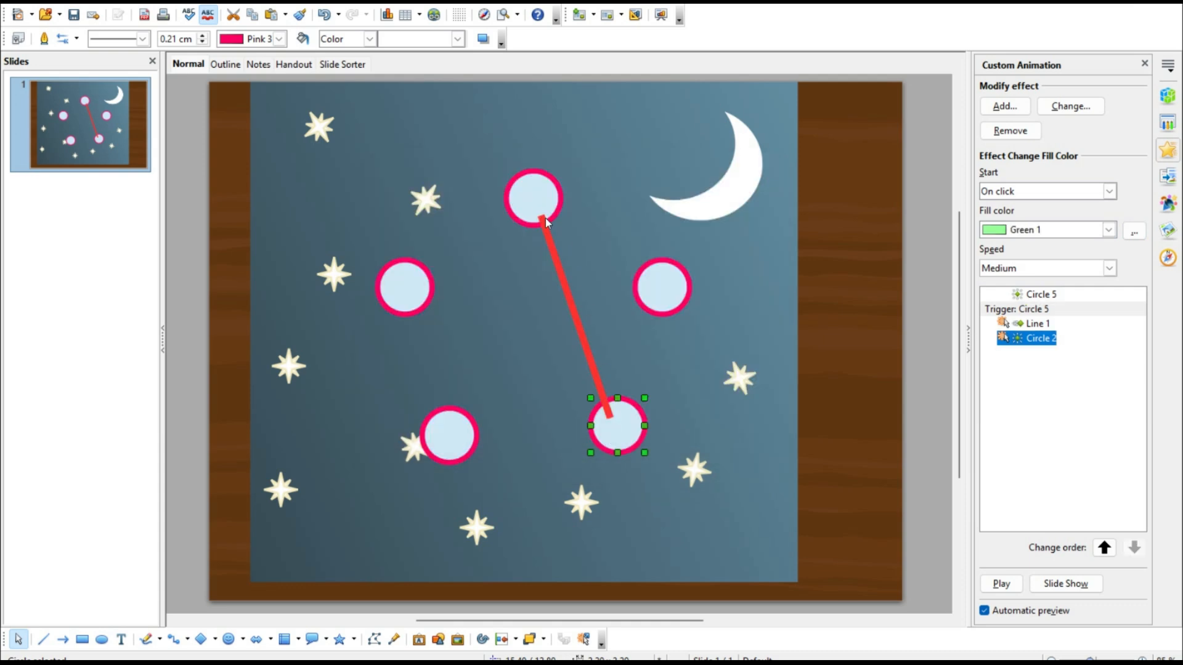
Step: Set the lower-right circle's fill color animation to start After previous, and deselect the circle
left_click(1107, 195)
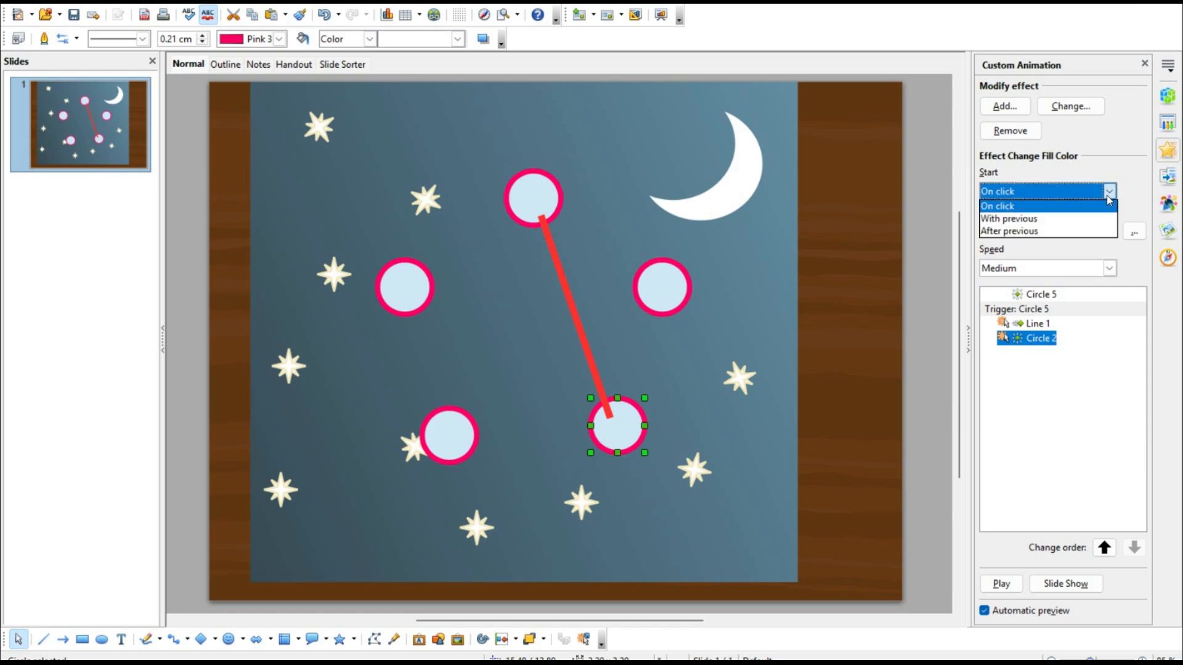
left_click(996, 225)
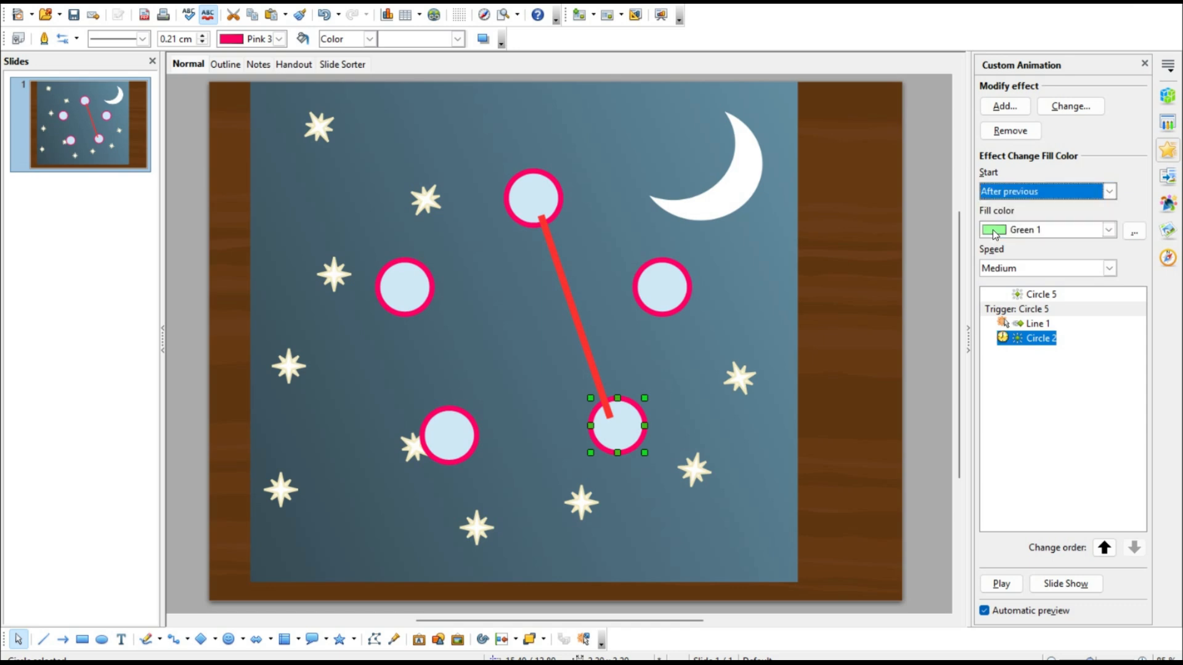
left_click(920, 350)
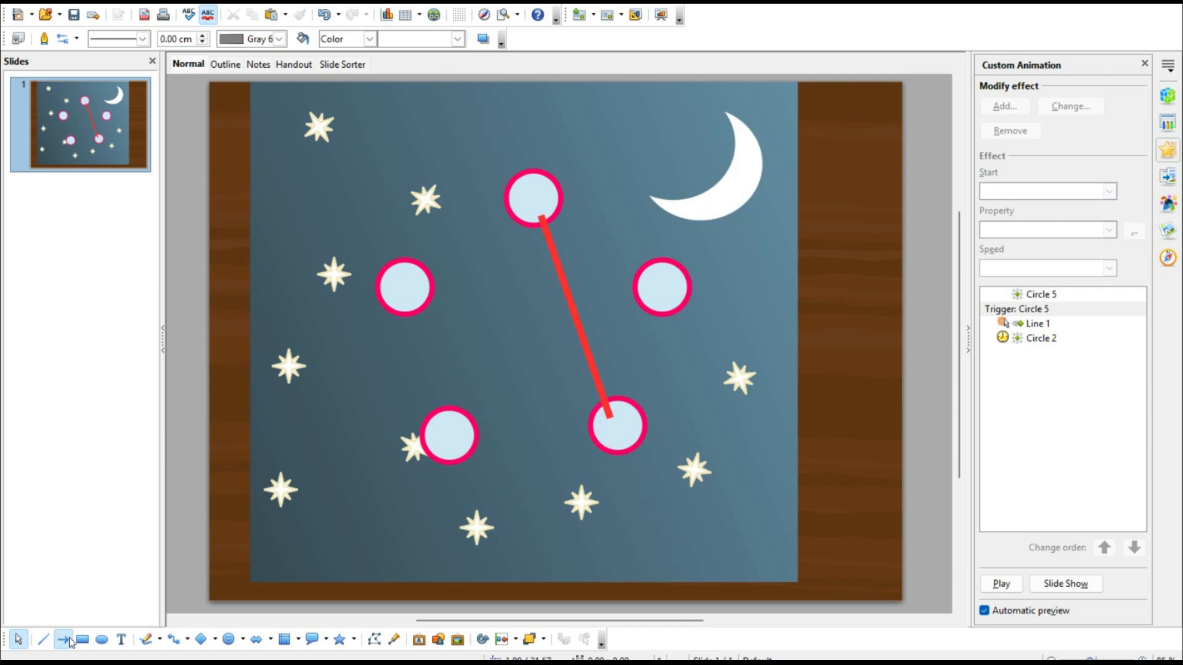
Step: Duplicate the red line to connect the lower-right circle with the upper-left circle, and add the Peek In entrance effect to the copy
left_click(583, 335)
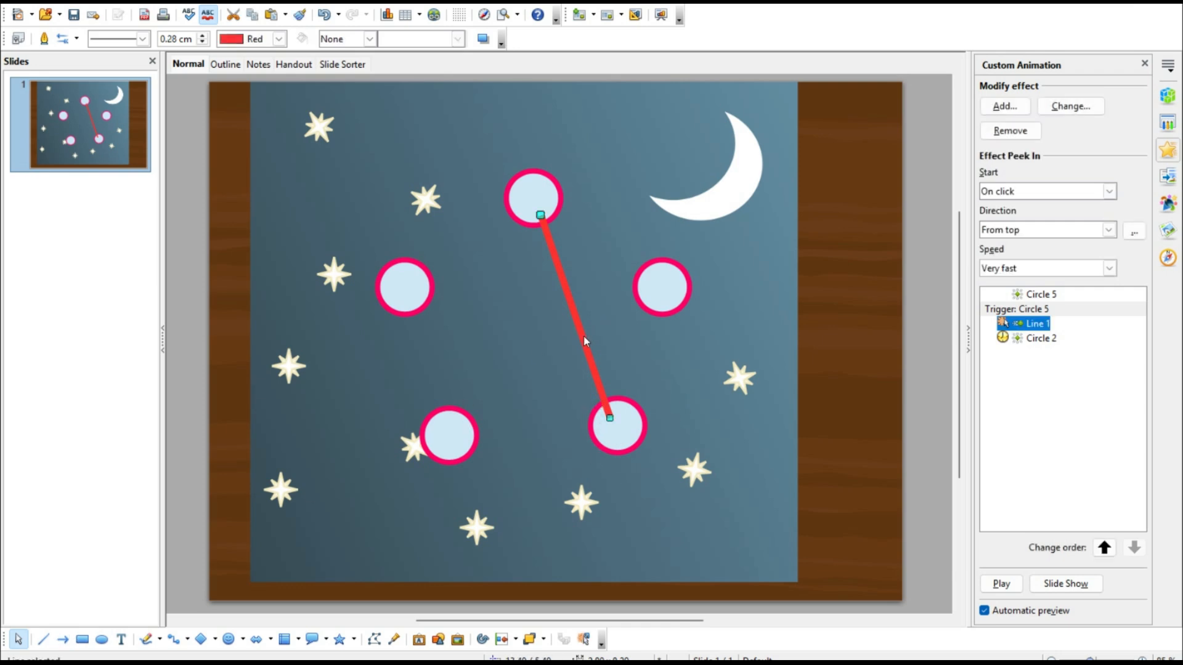
left_click_drag(540, 212, 409, 284)
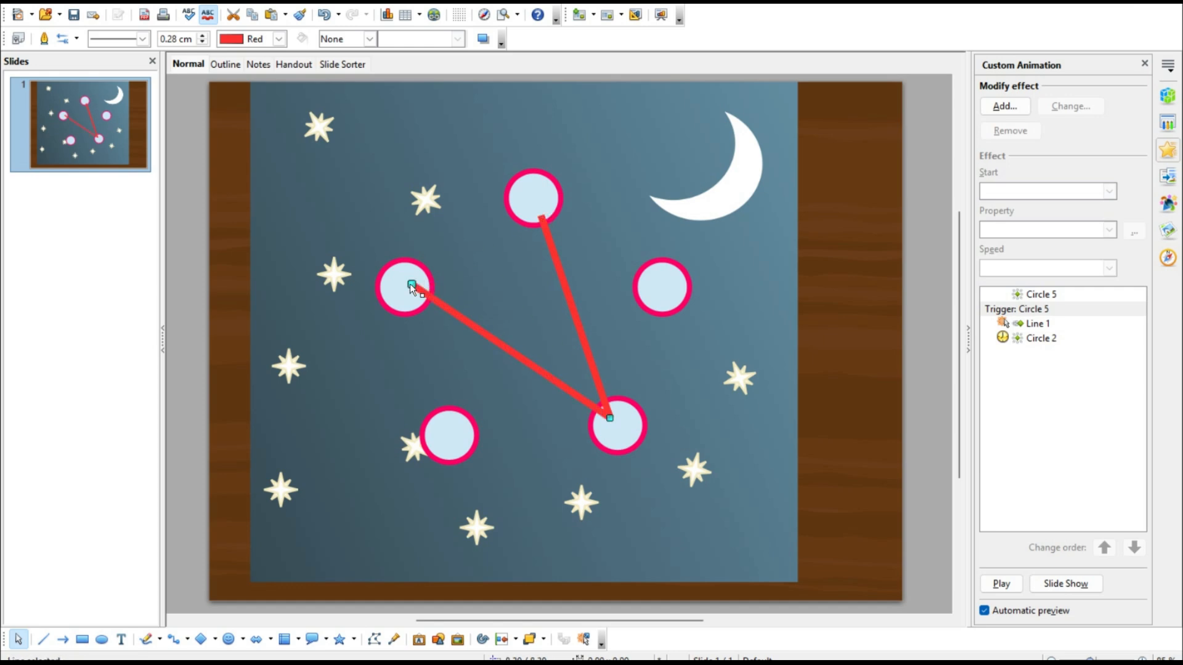
left_click(1006, 107)
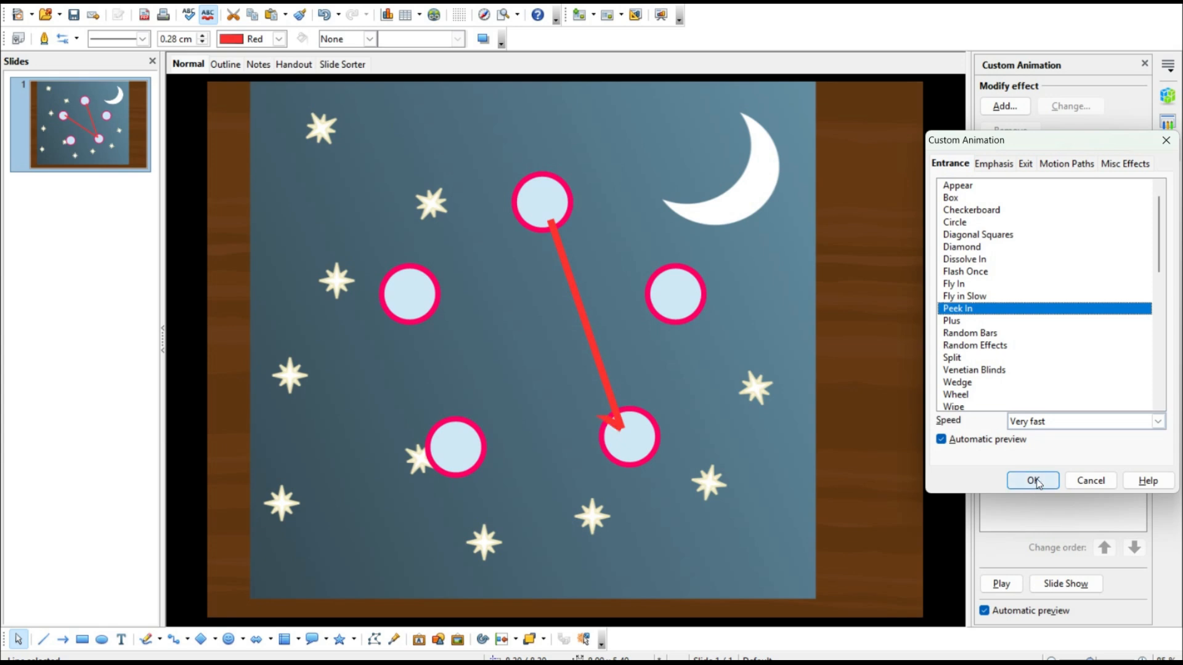
left_click(1033, 481)
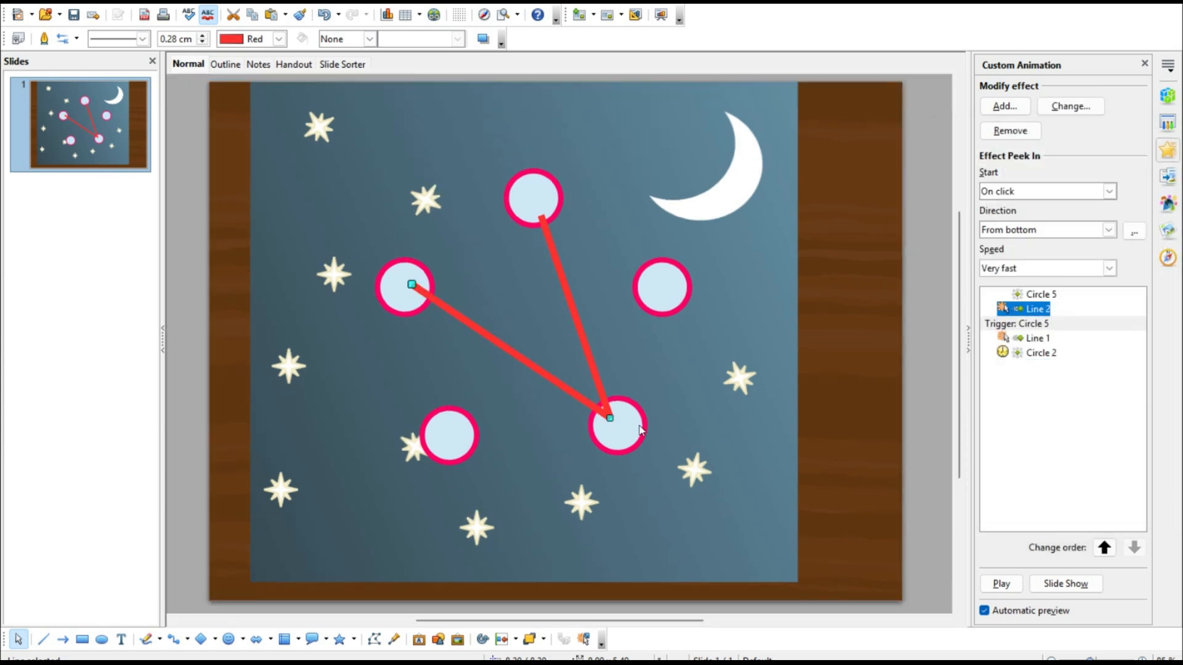
Step: Set the Peek In animation of the red line between the lower-right and upper-left circles to trigger on click of Circle 2
left_click(622, 435)
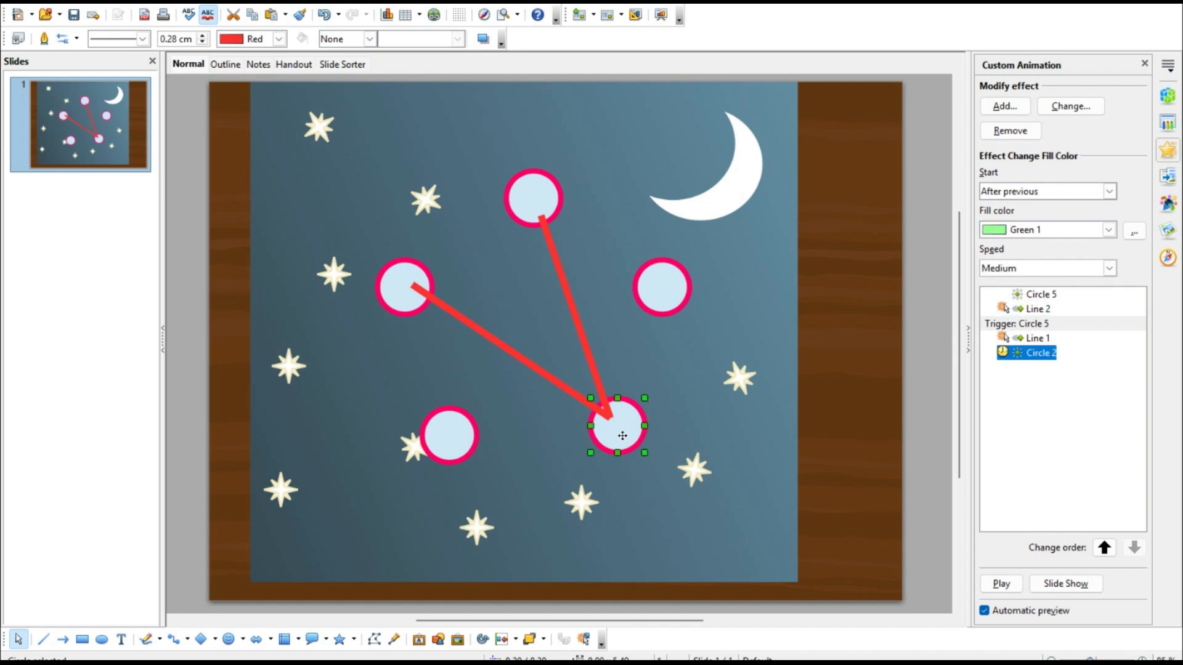
left_click(546, 376)
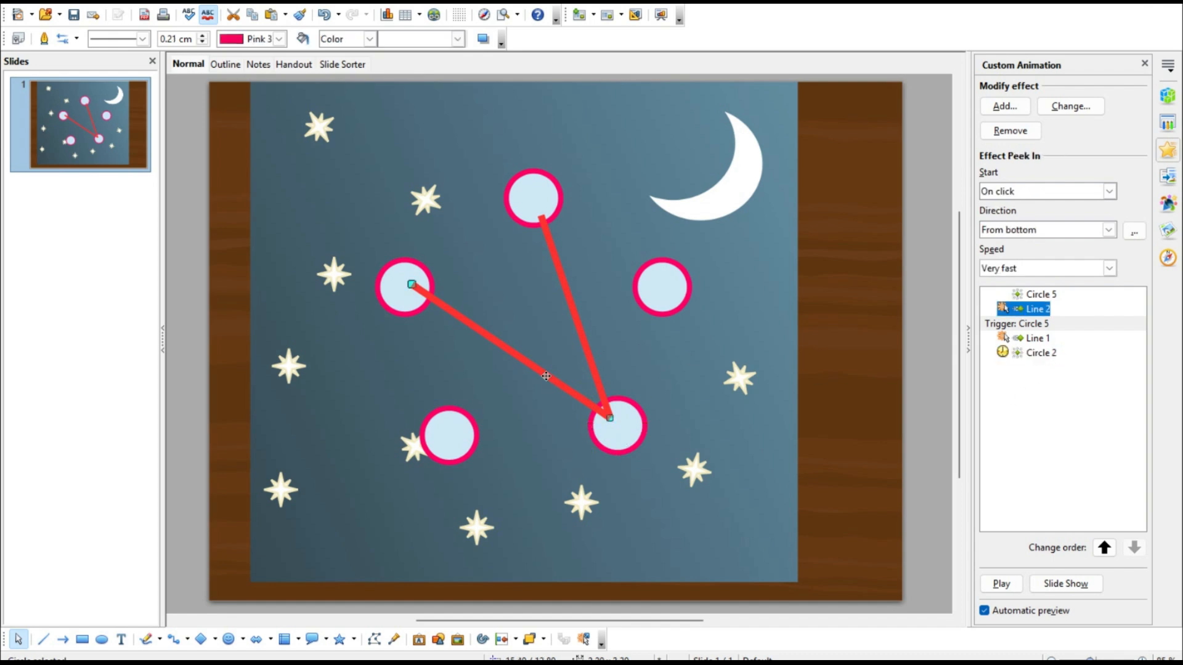
left_click(1134, 233)
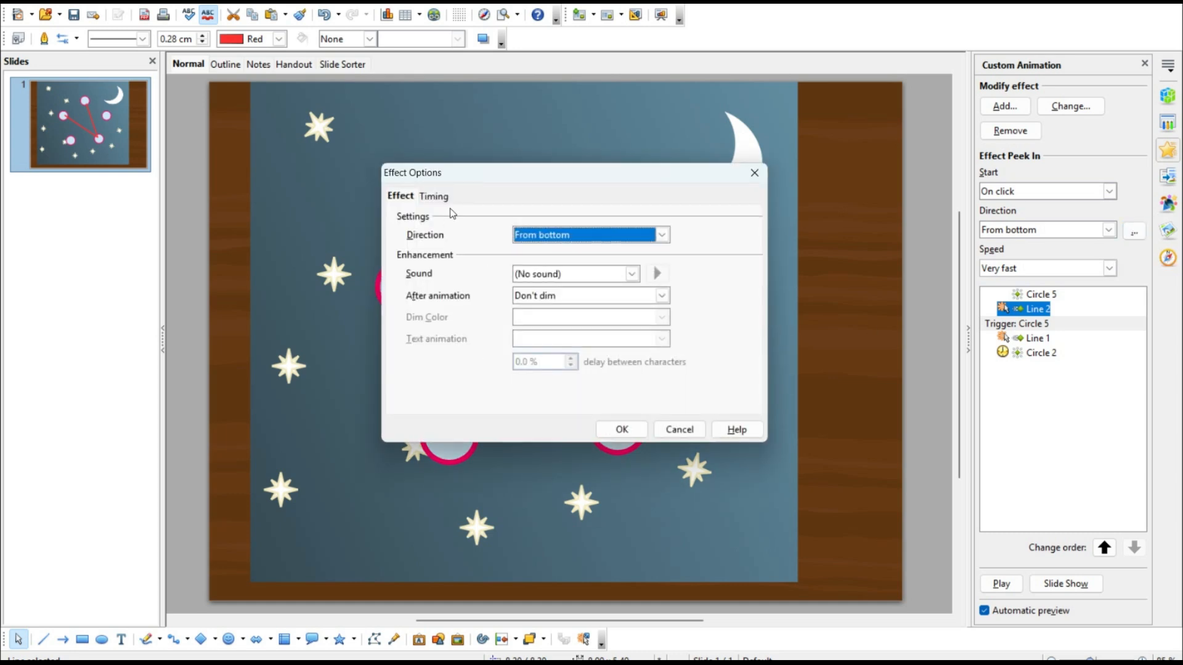
left_click(435, 197)
left_click(574, 384)
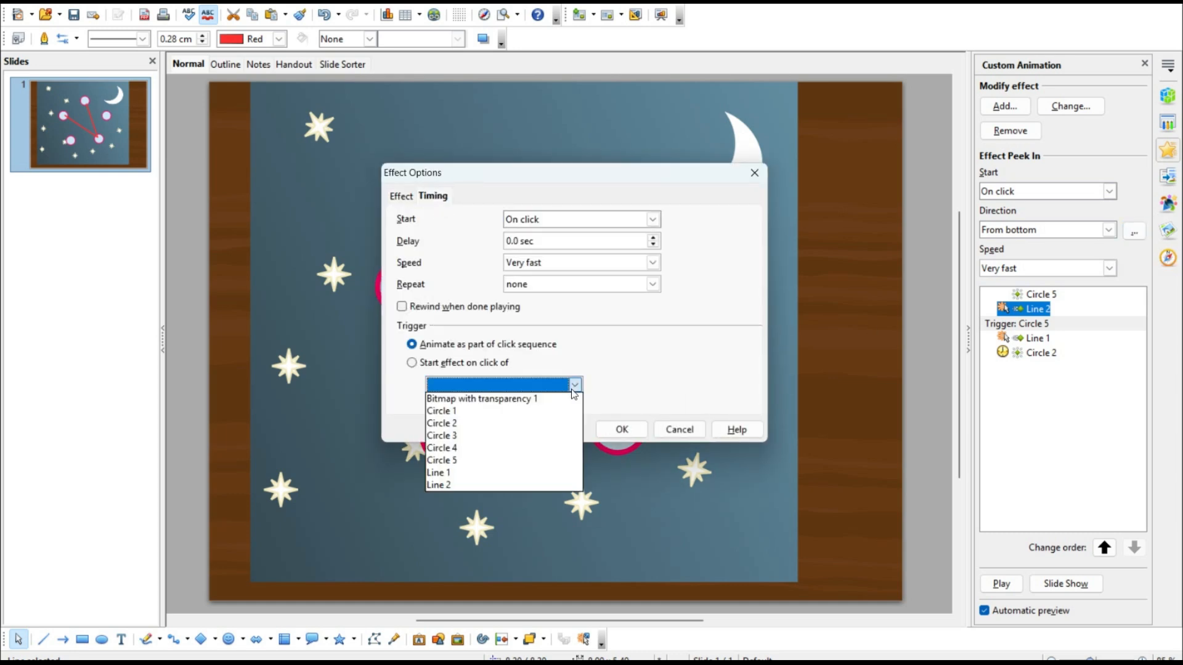
left_click(453, 424)
left_click(621, 431)
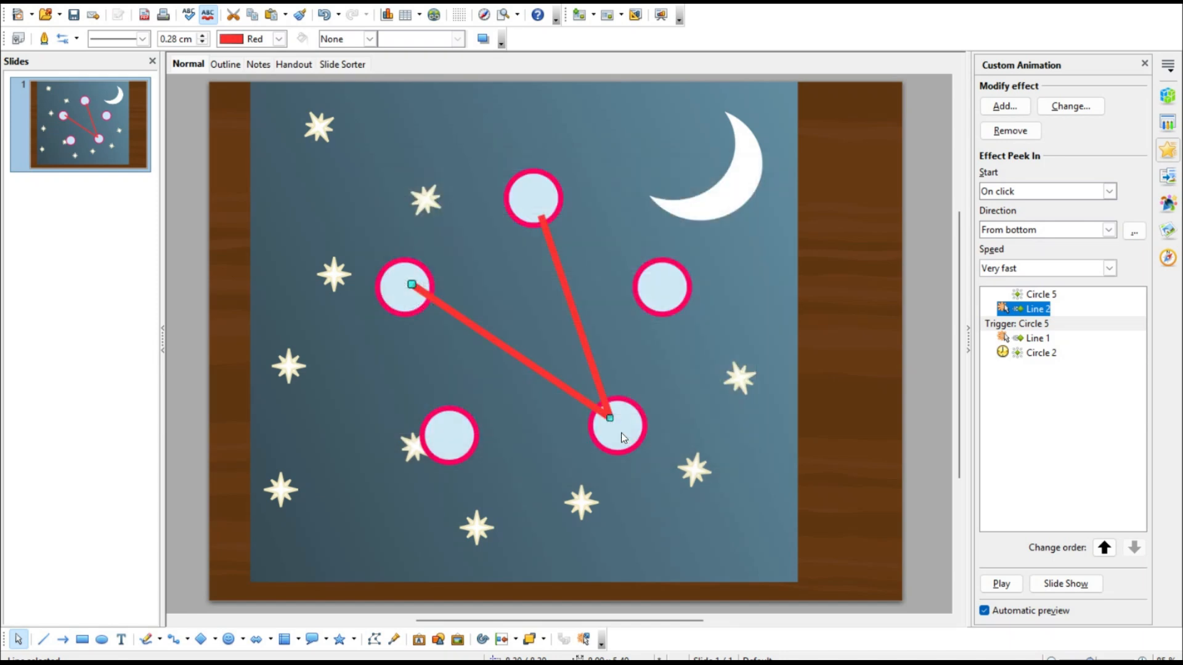
left_click(918, 401)
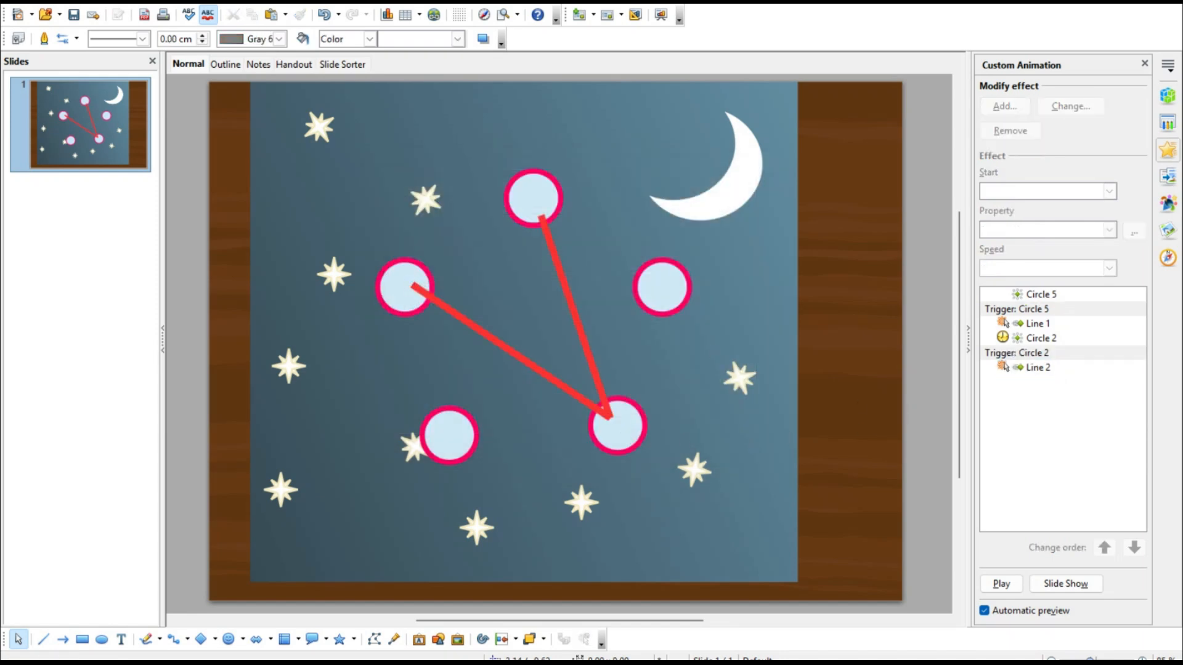
Step: Run the slide show to test the top and lower-right circles, exit it, and save the presentation
left_click(210, 2)
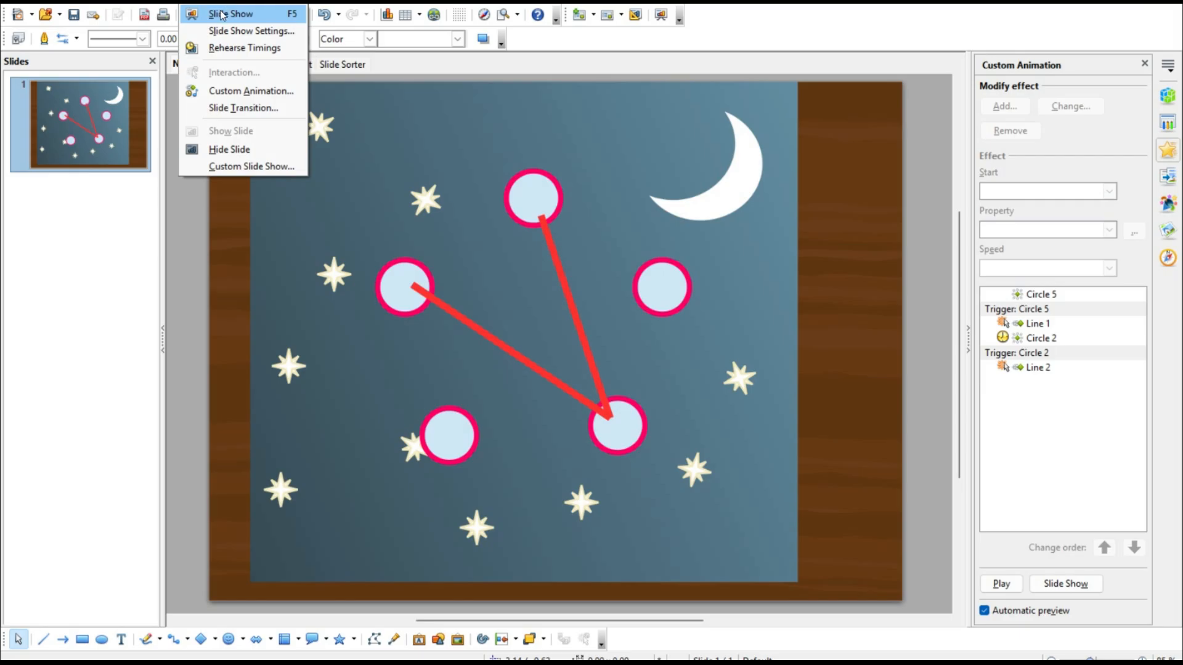
left_click(220, 13)
left_click(560, 137)
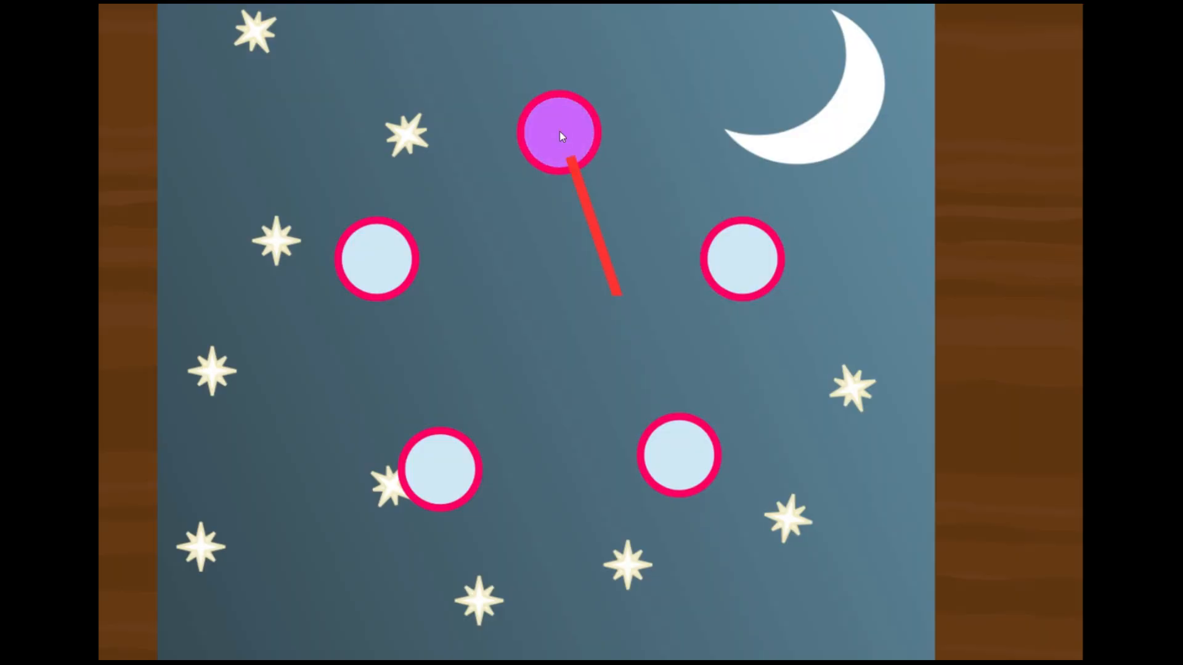
left_click(689, 439)
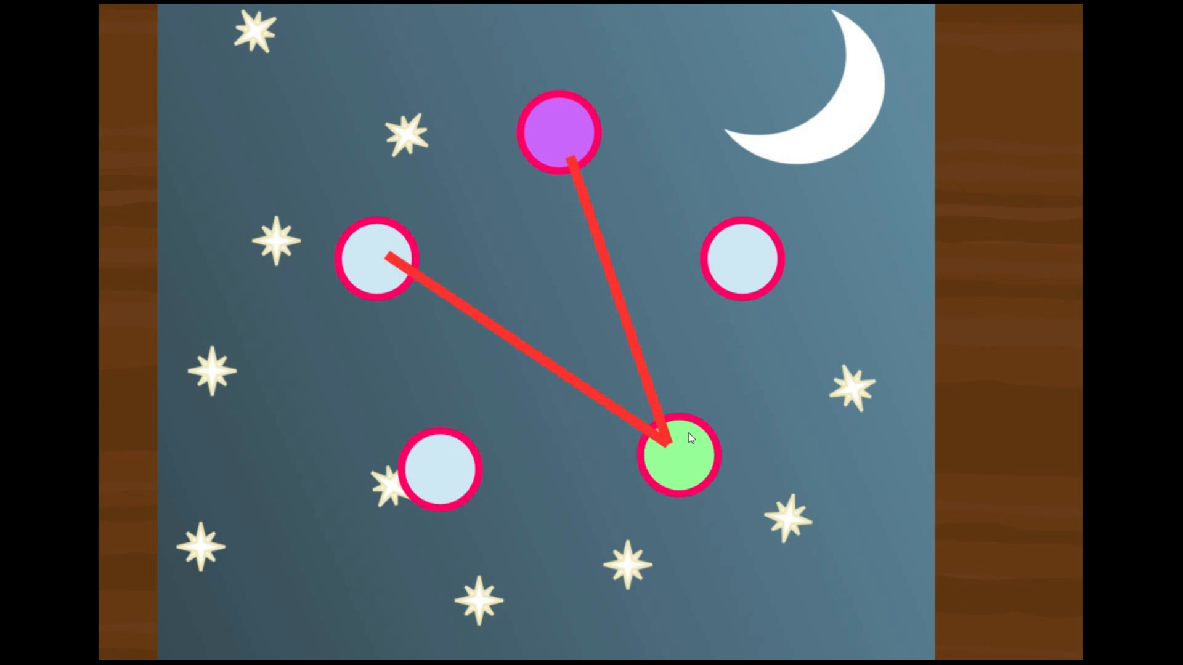
key("Escape")
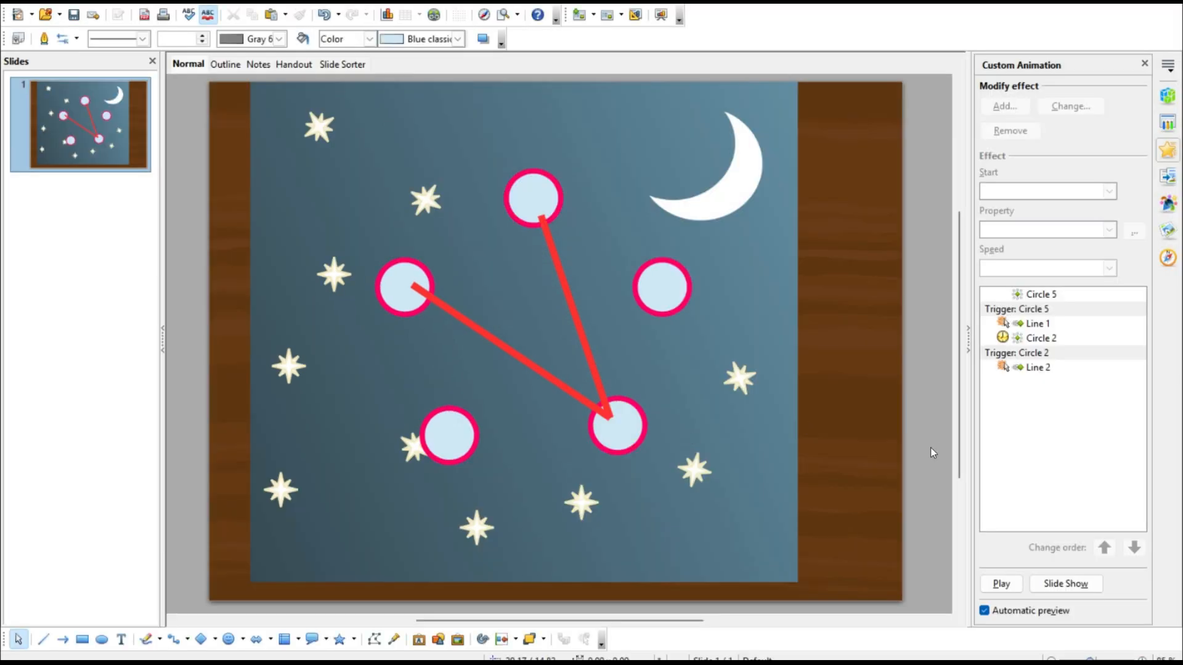
key("ctrl+s")
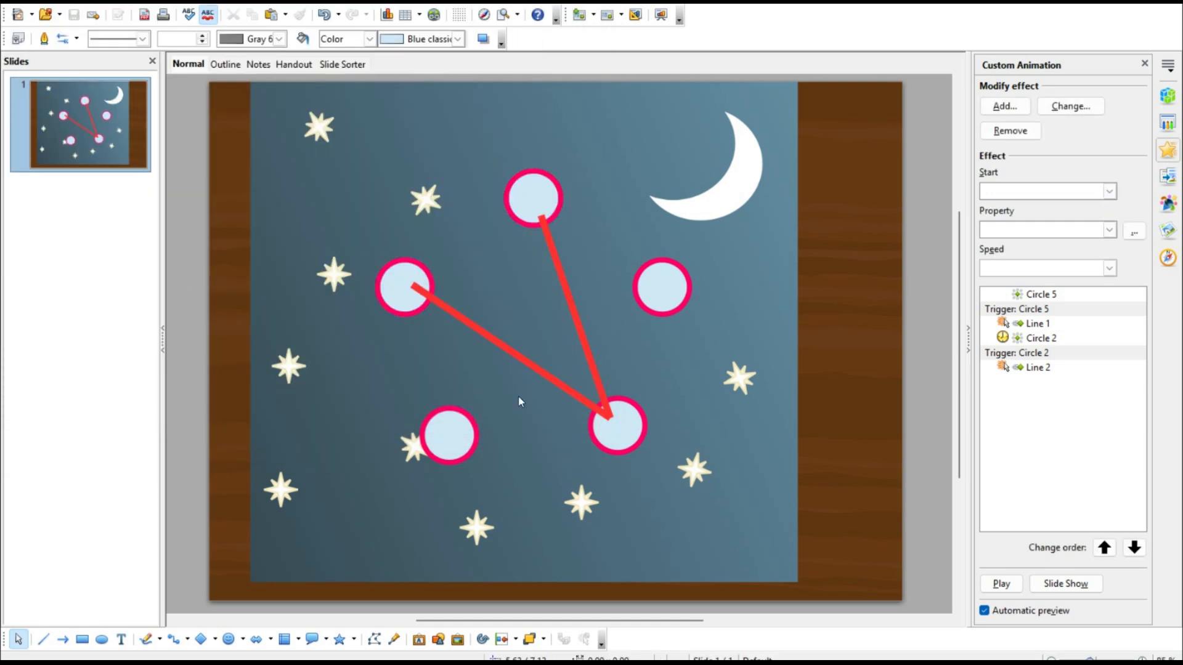
Step: Add the Change Fill Color emphasis effect to the upper-left circle
left_click(414, 305)
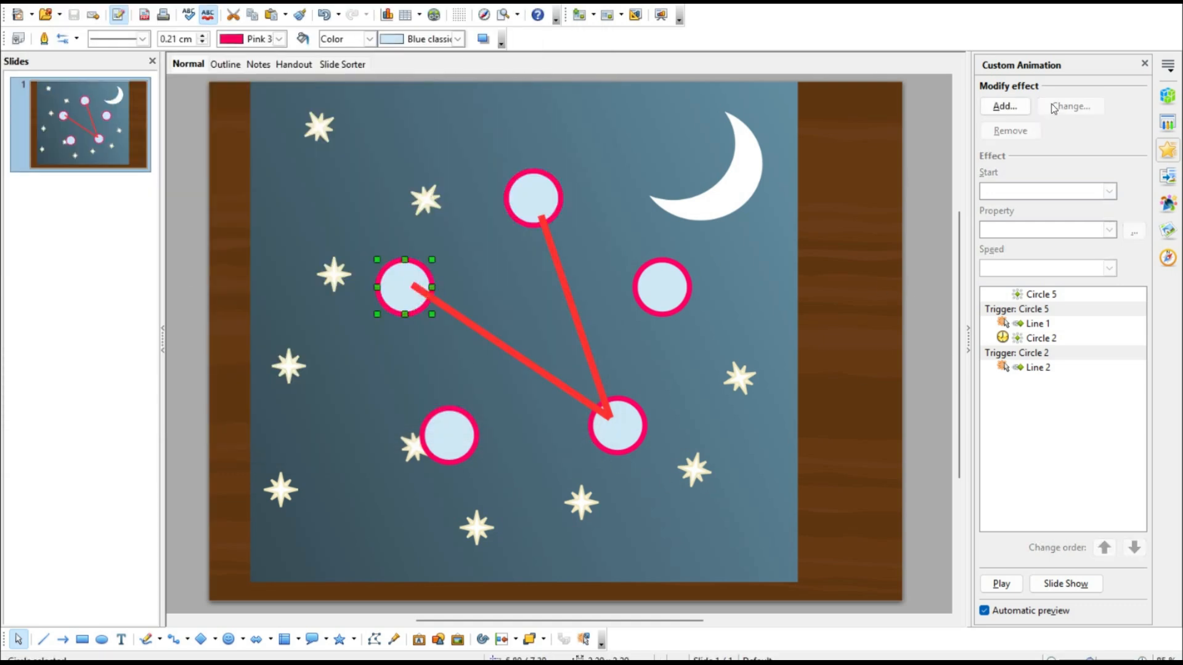
left_click(1005, 106)
left_click(993, 163)
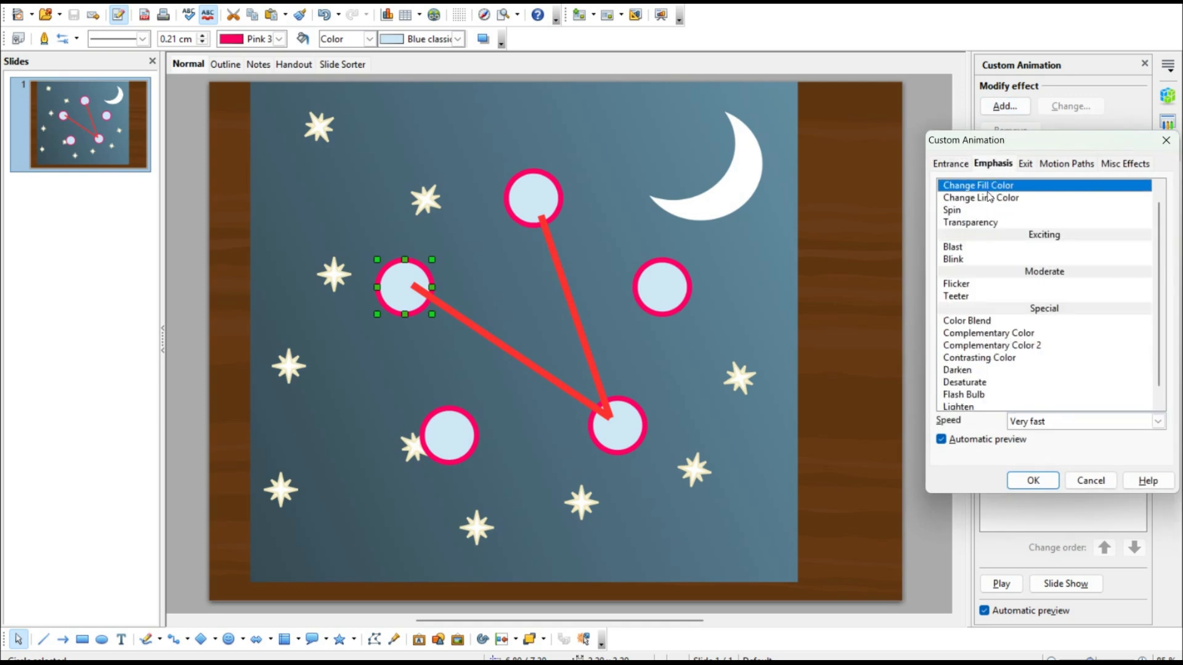
left_click(1029, 484)
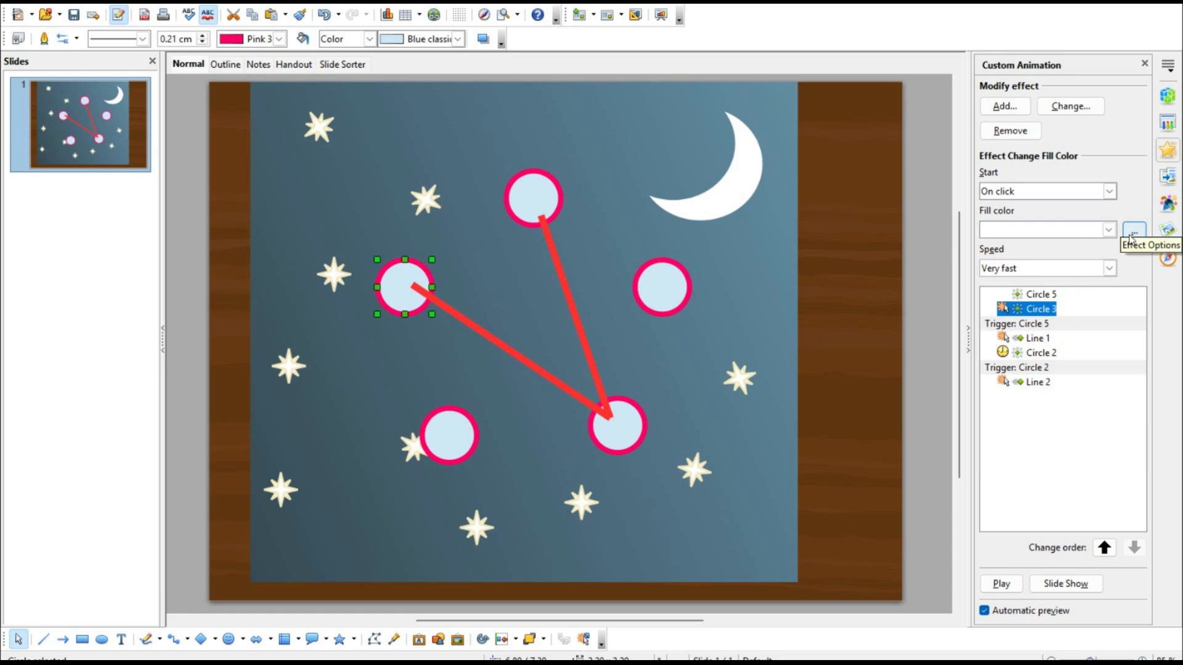
Step: Set the upper-left circle's fill color animation to trigger on click of Circle 2
left_click(636, 438)
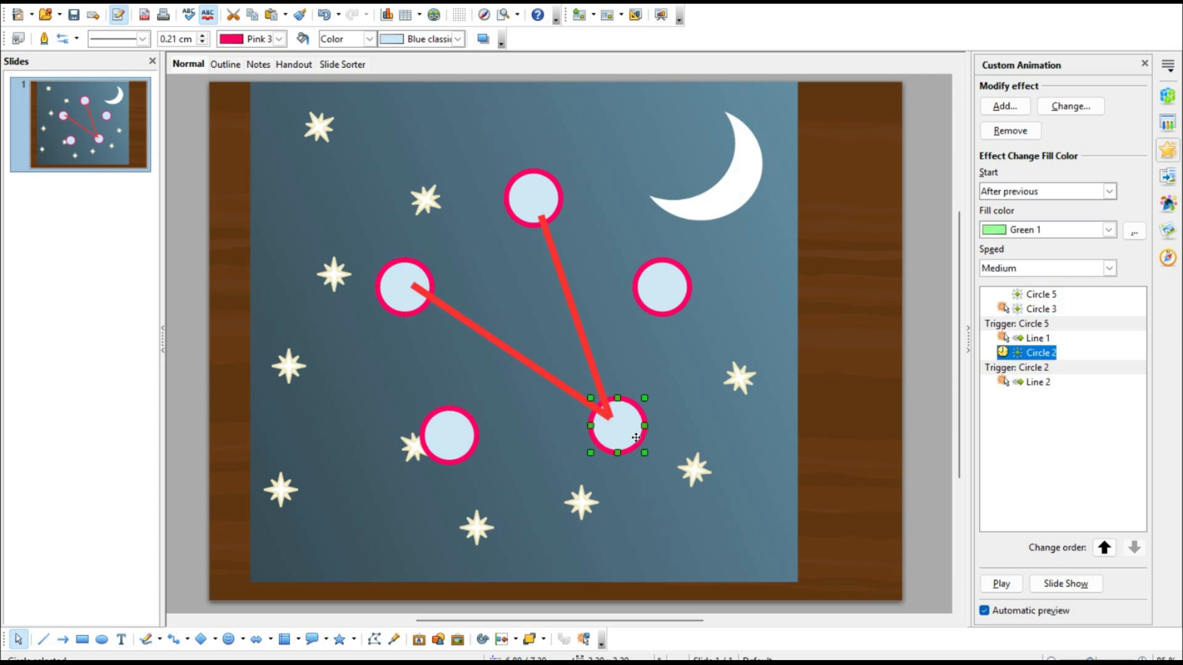
left_click(402, 314)
left_click(1135, 234)
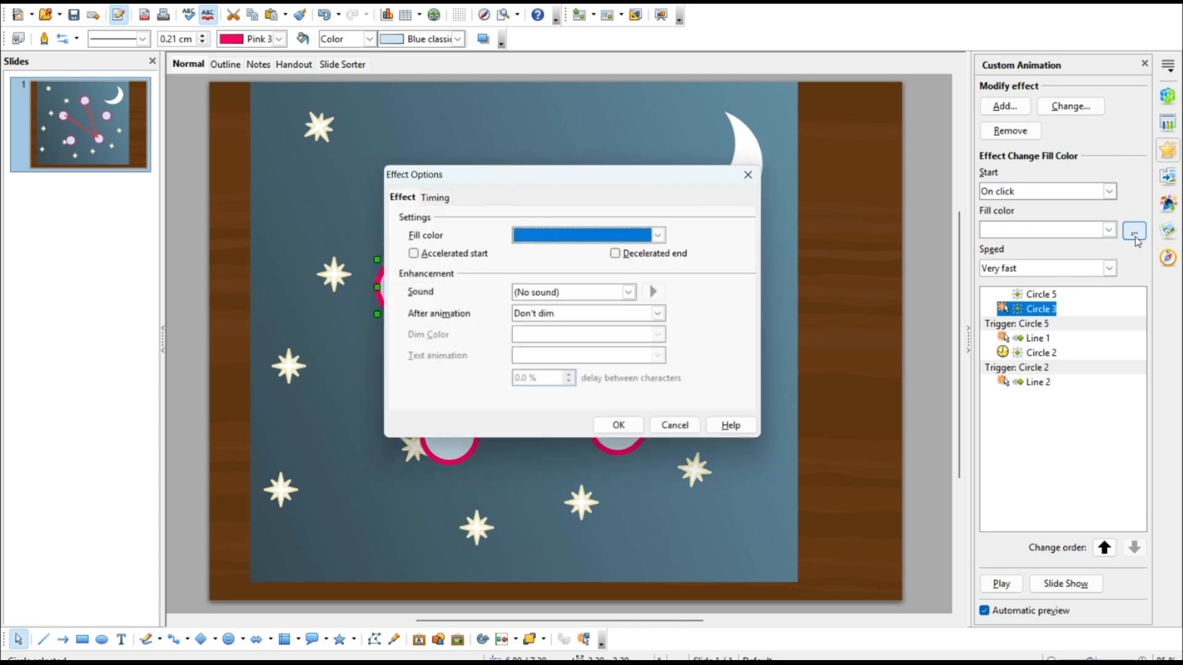
left_click(433, 199)
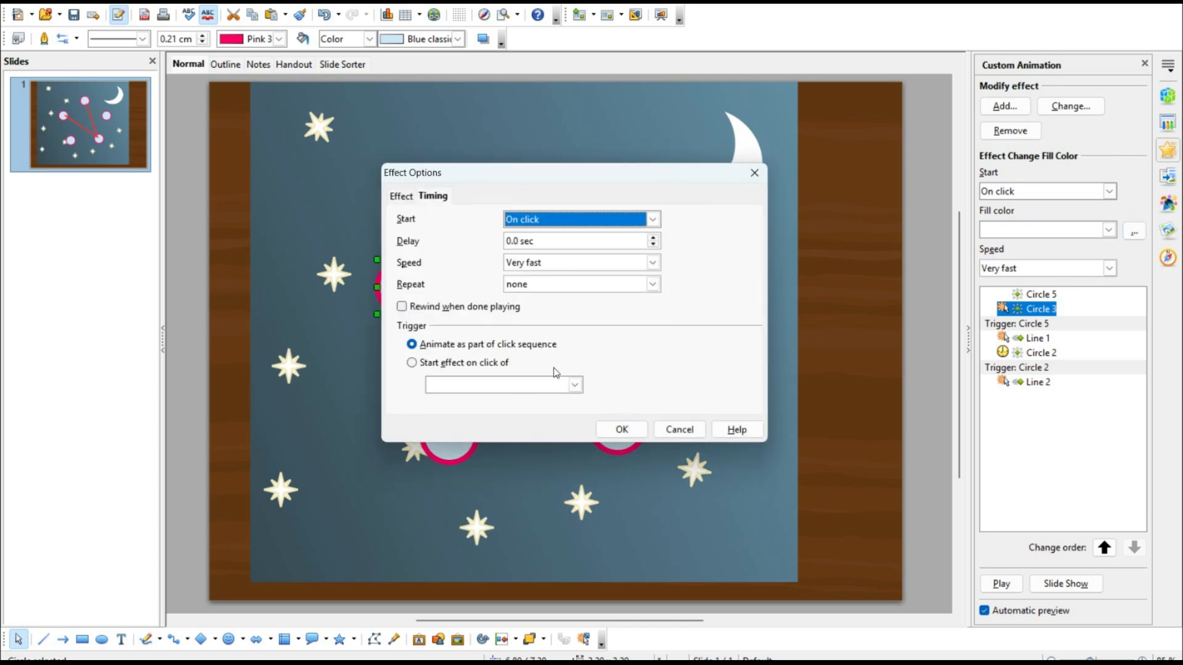
left_click(575, 385)
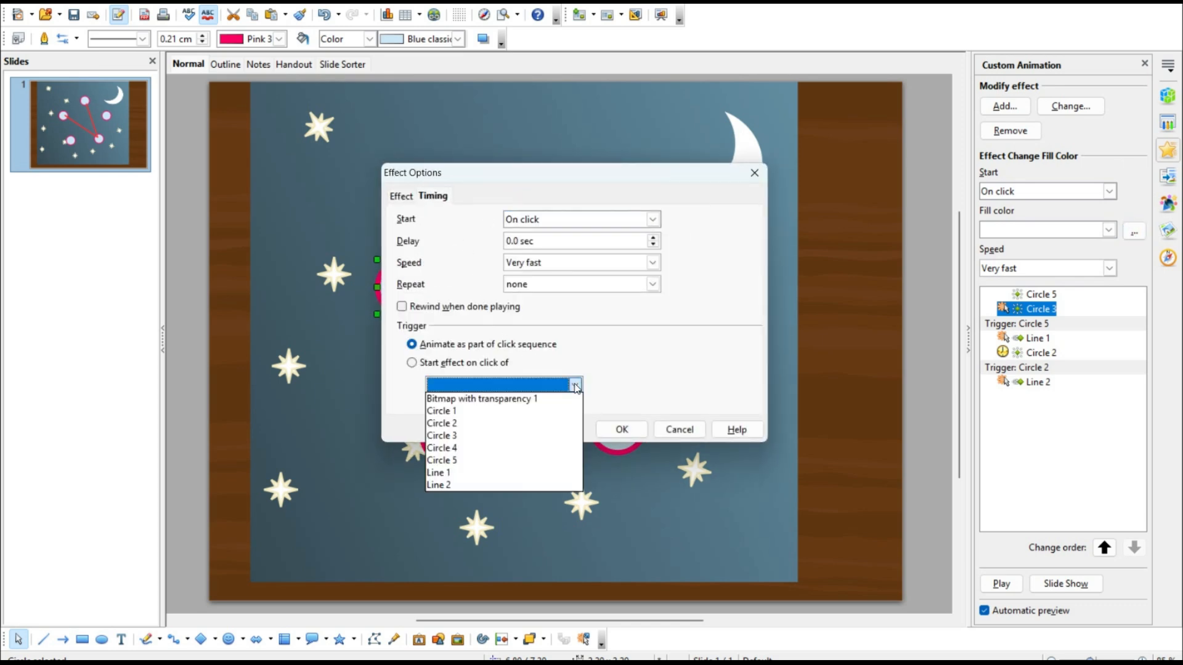
left_click(455, 428)
left_click(614, 430)
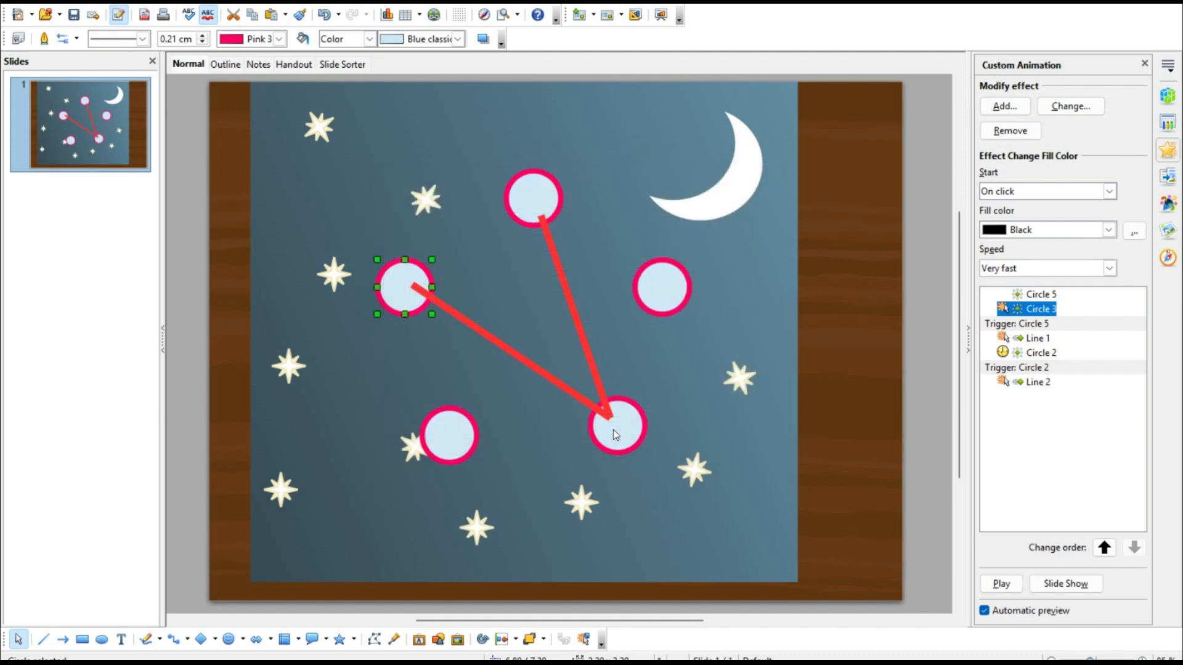
Step: Set the upper-left circle's fill color animation to start After previous, and deselect the circle
left_click(1109, 191)
left_click(1017, 234)
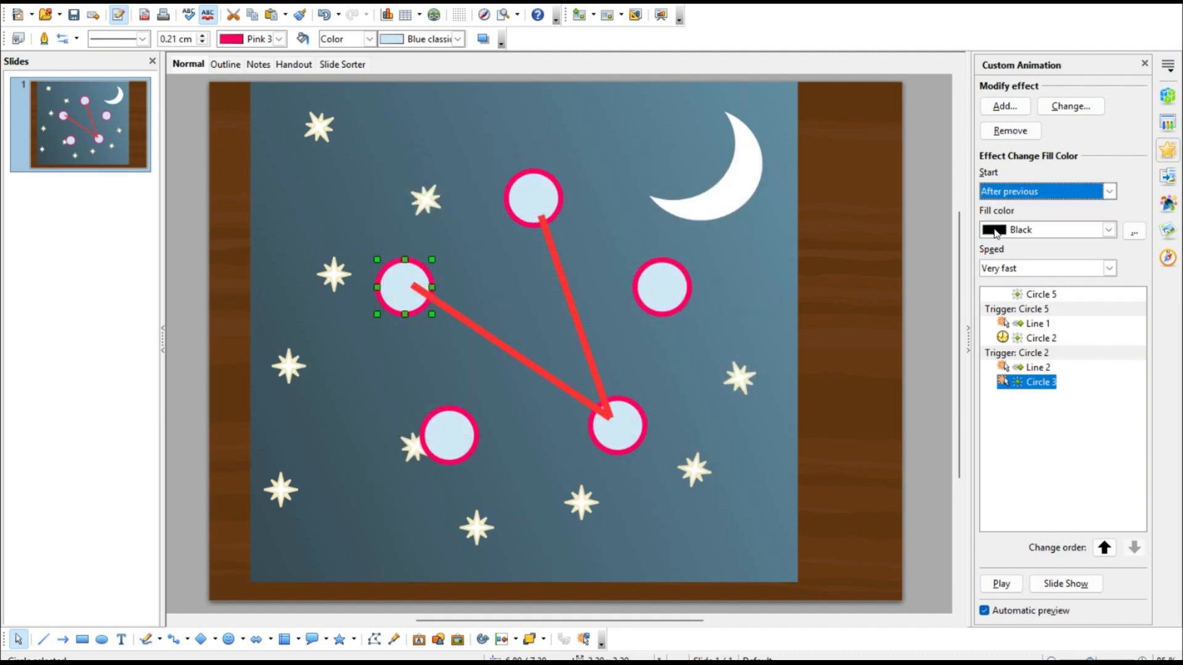
left_click(926, 285)
Step: Duplicate the diagonal red line to connect the upper-left and upper-right circles, and add the Peek In entrance effect to the copy
left_click(487, 334)
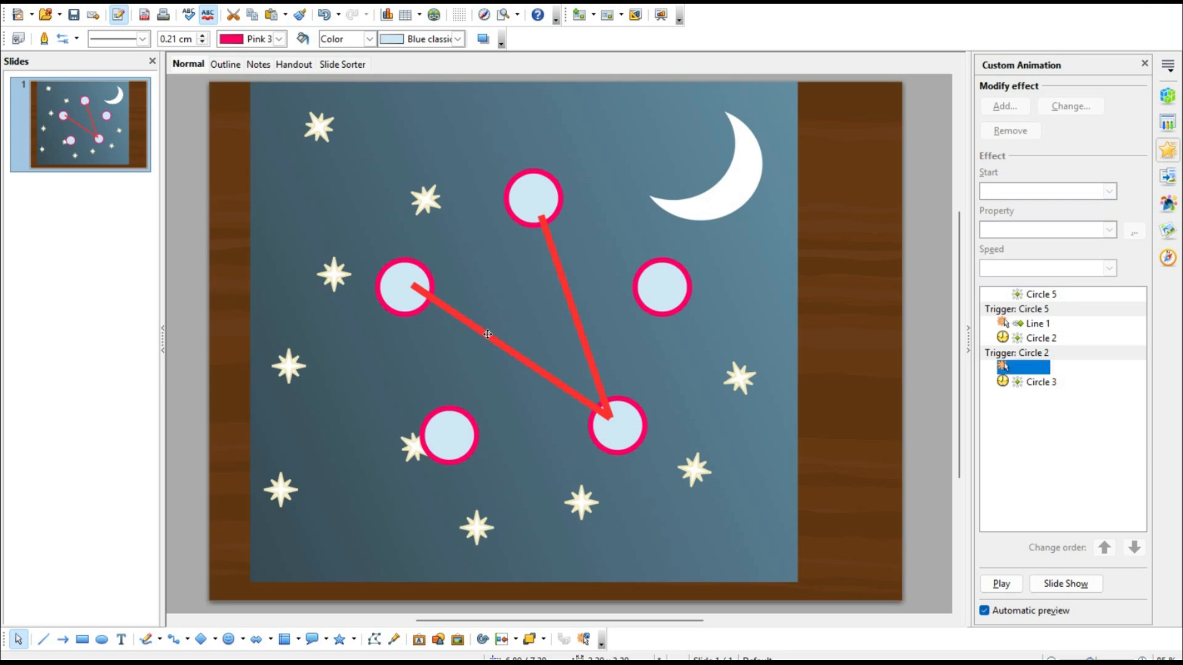
left_click(487, 334)
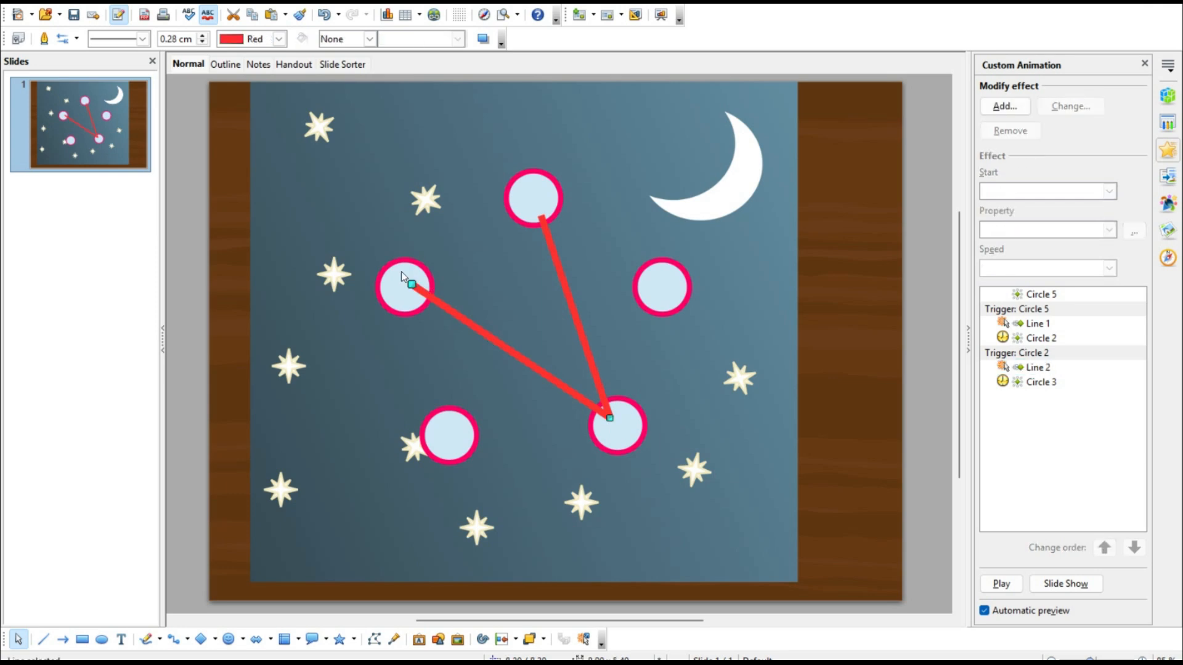
left_click_drag(412, 283, 644, 285)
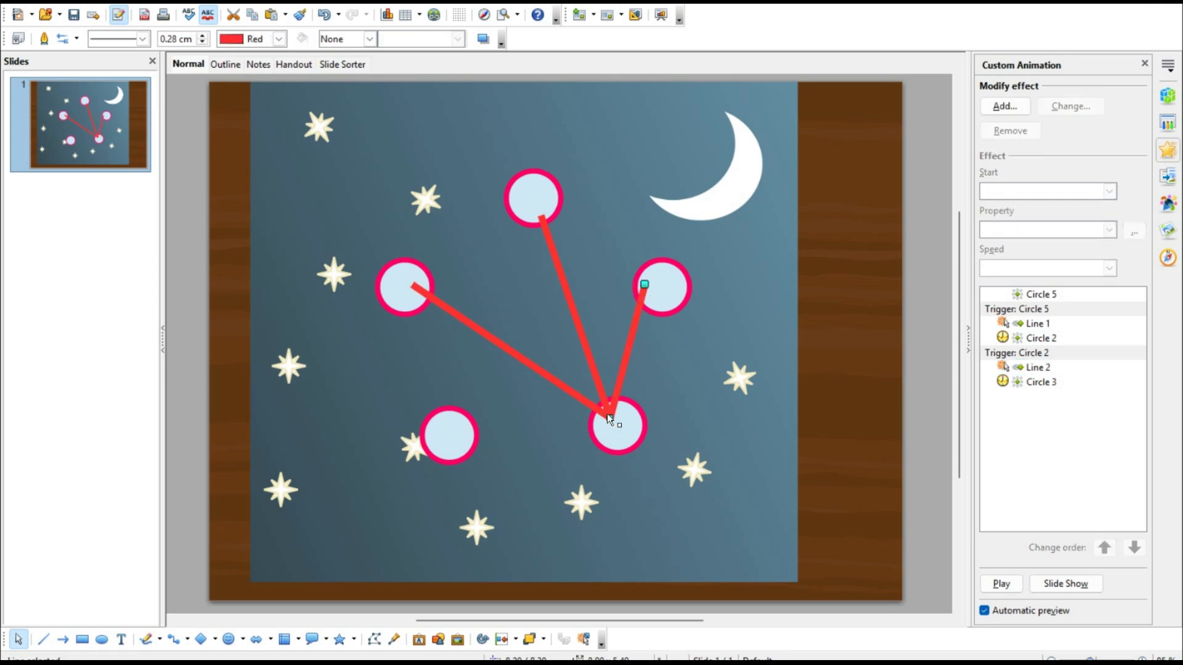
left_click_drag(608, 415, 413, 284)
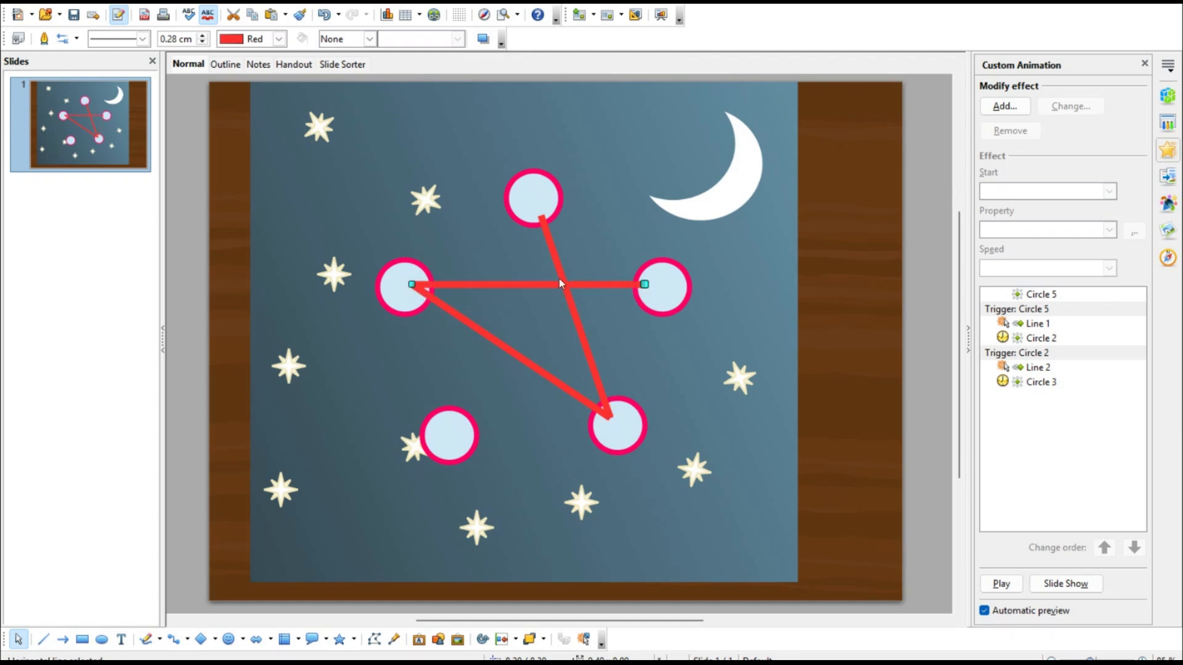
left_click(1000, 109)
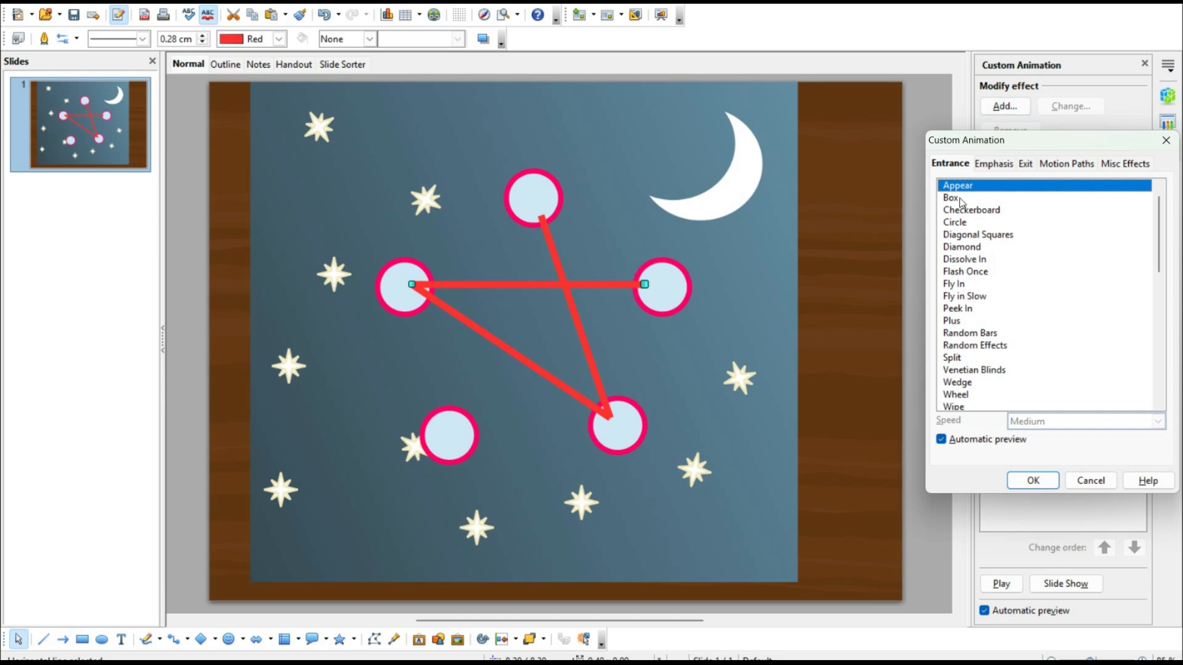
left_click(959, 310)
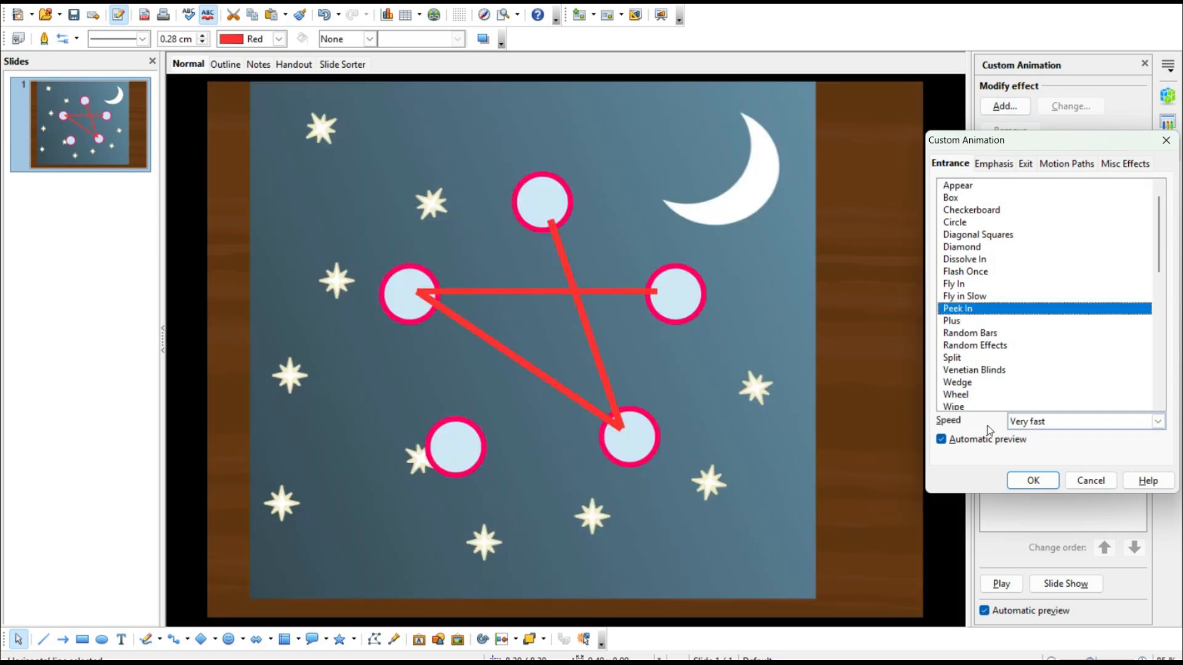
left_click(1034, 481)
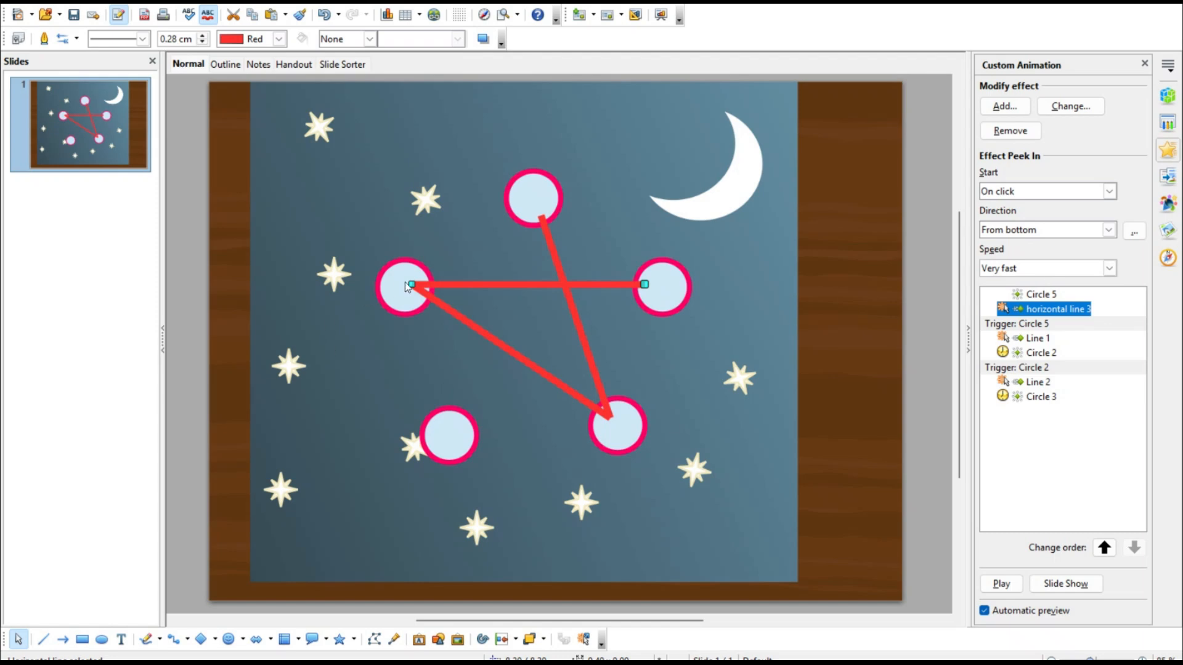
Step: Set the horizontal red line's Peek In animation to trigger on click of Circle 3, and deselect the line
left_click(386, 292)
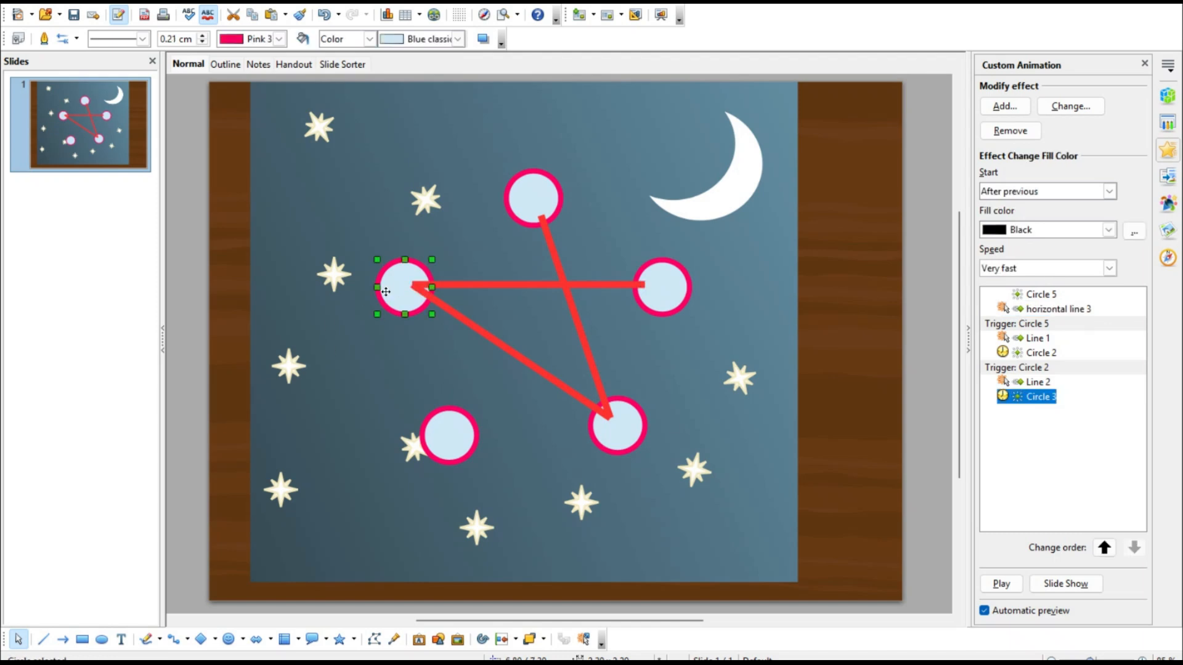
left_click(594, 283)
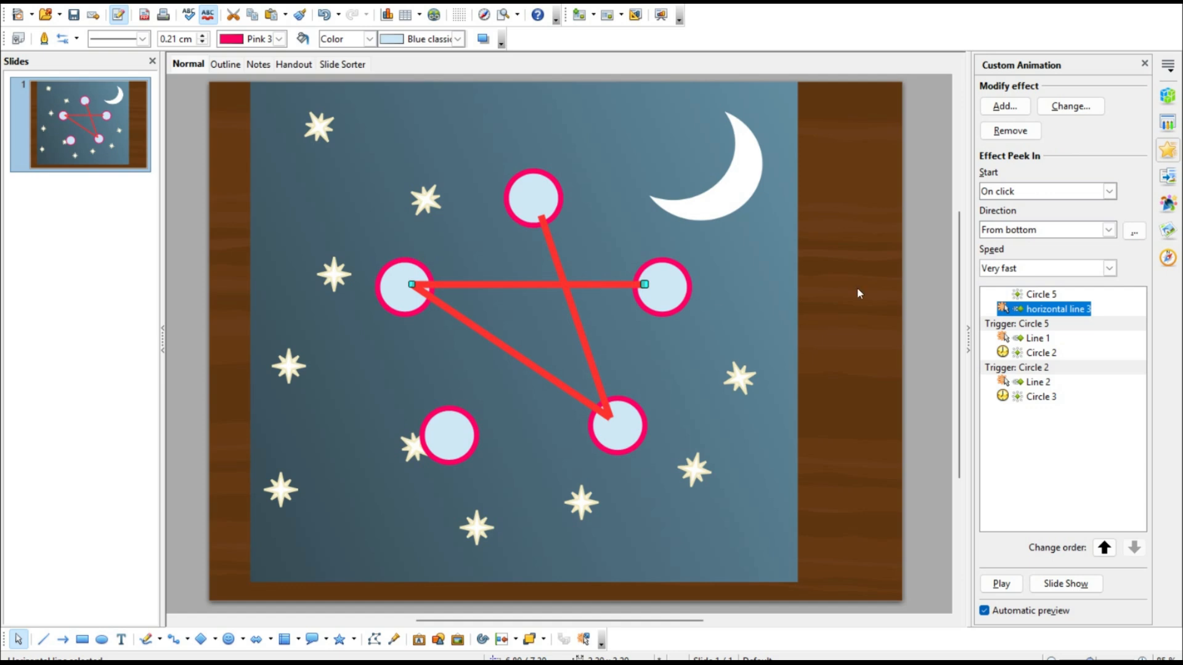
left_click(1133, 232)
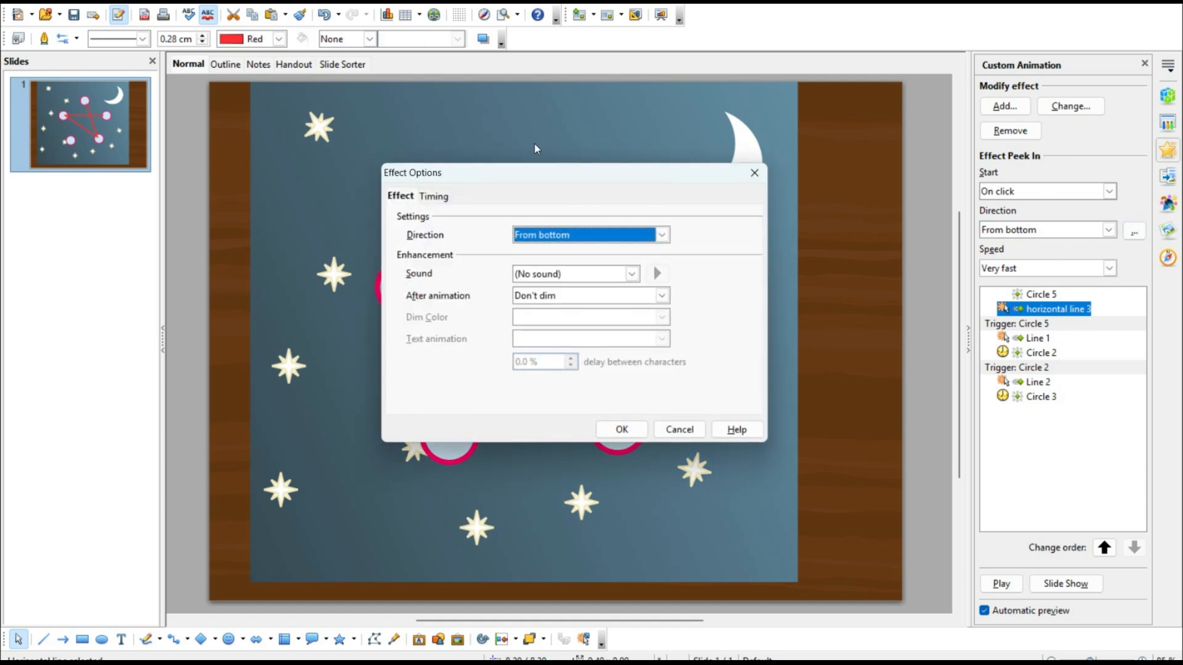
left_click(436, 196)
left_click(574, 384)
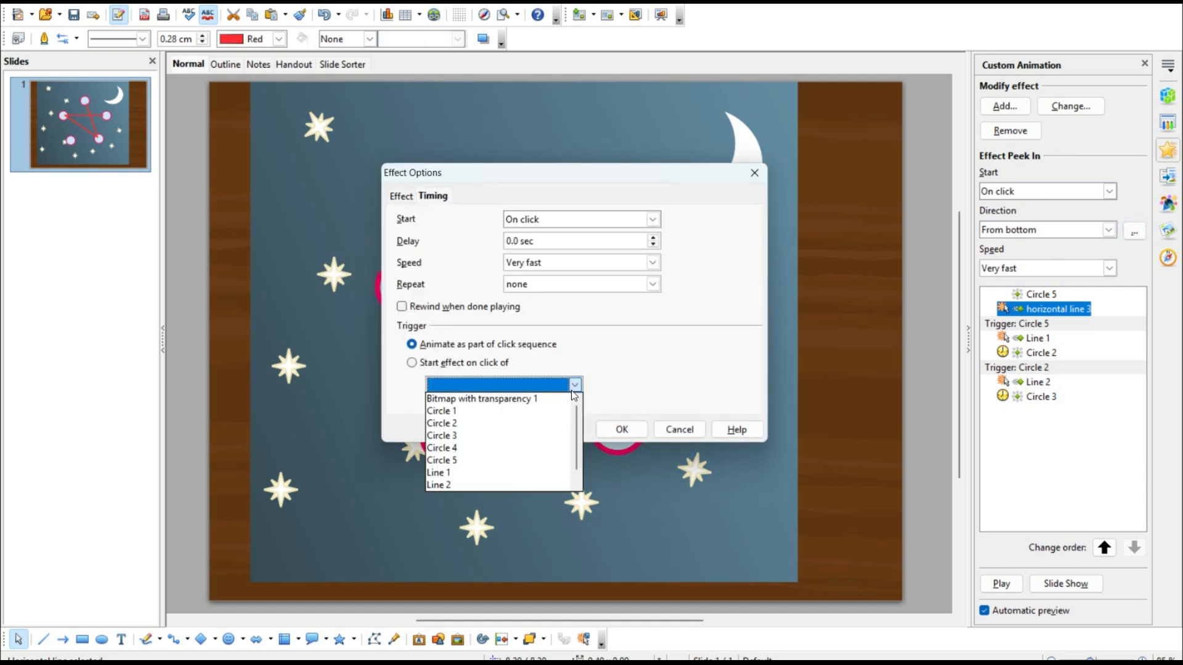
left_click(464, 436)
left_click(623, 433)
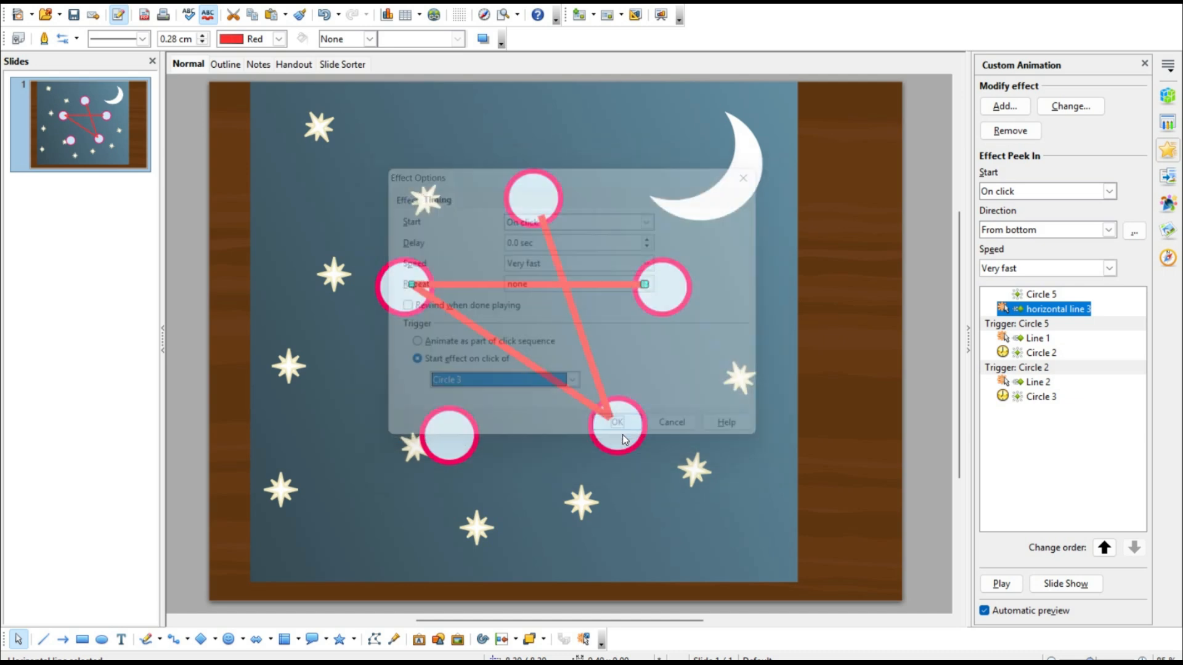
left_click(556, 310)
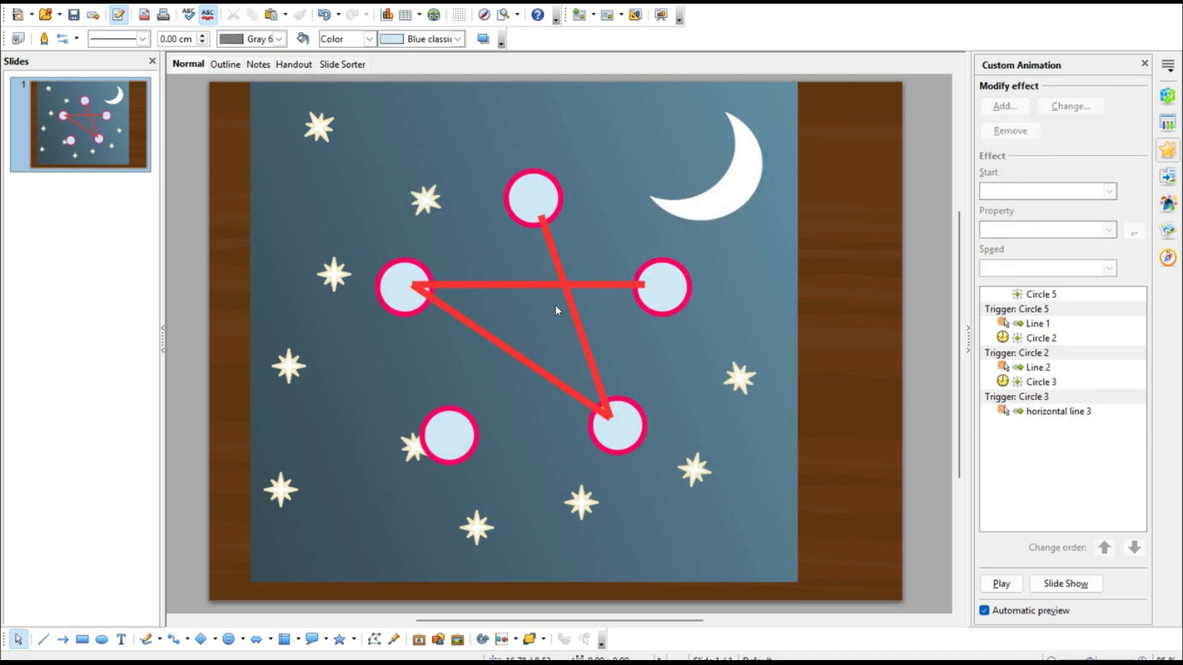
Step: Add the Change Fill Color emphasis effect to the upper-right circle
left_click(669, 303)
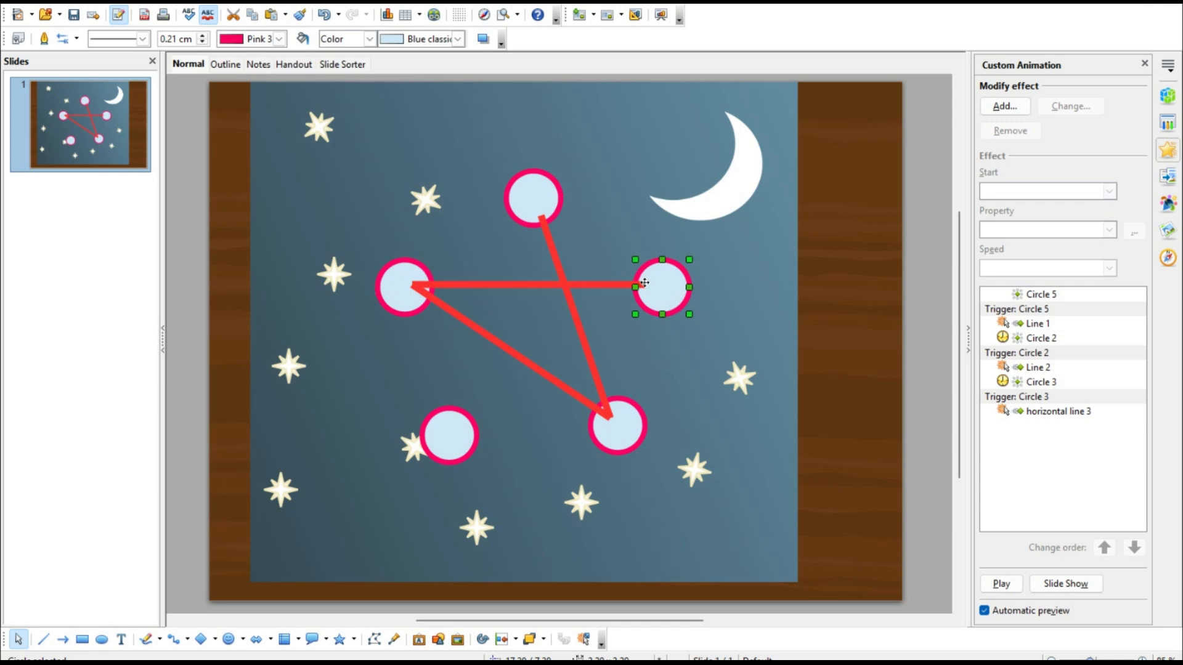
left_click(1005, 104)
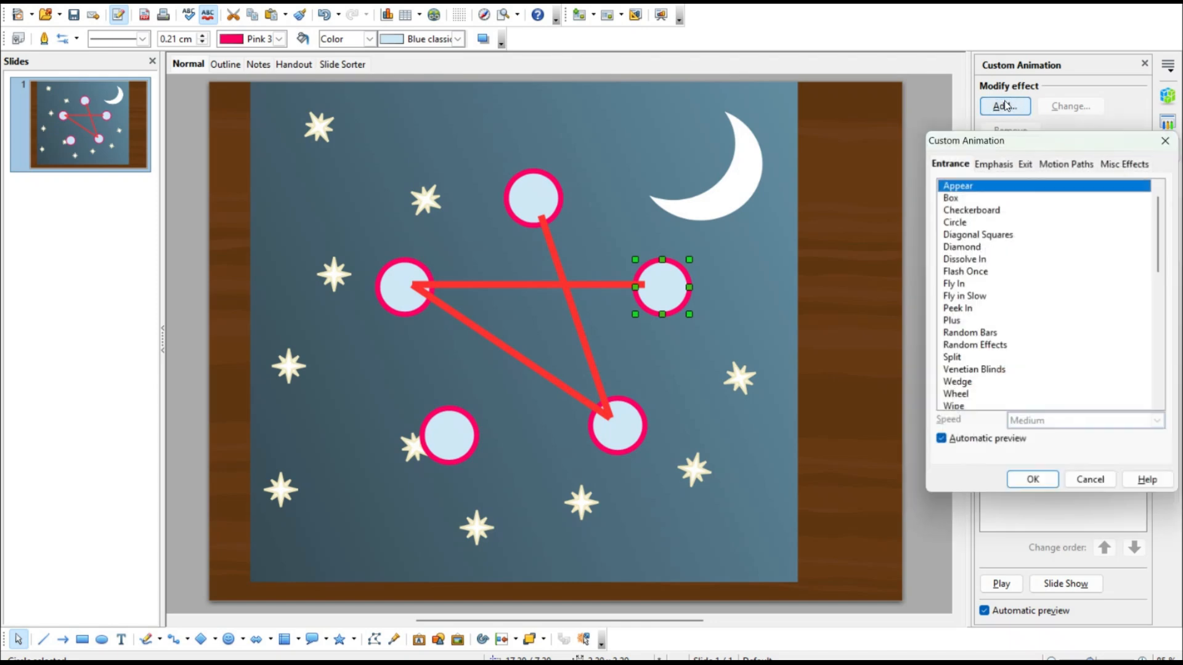
left_click(1007, 164)
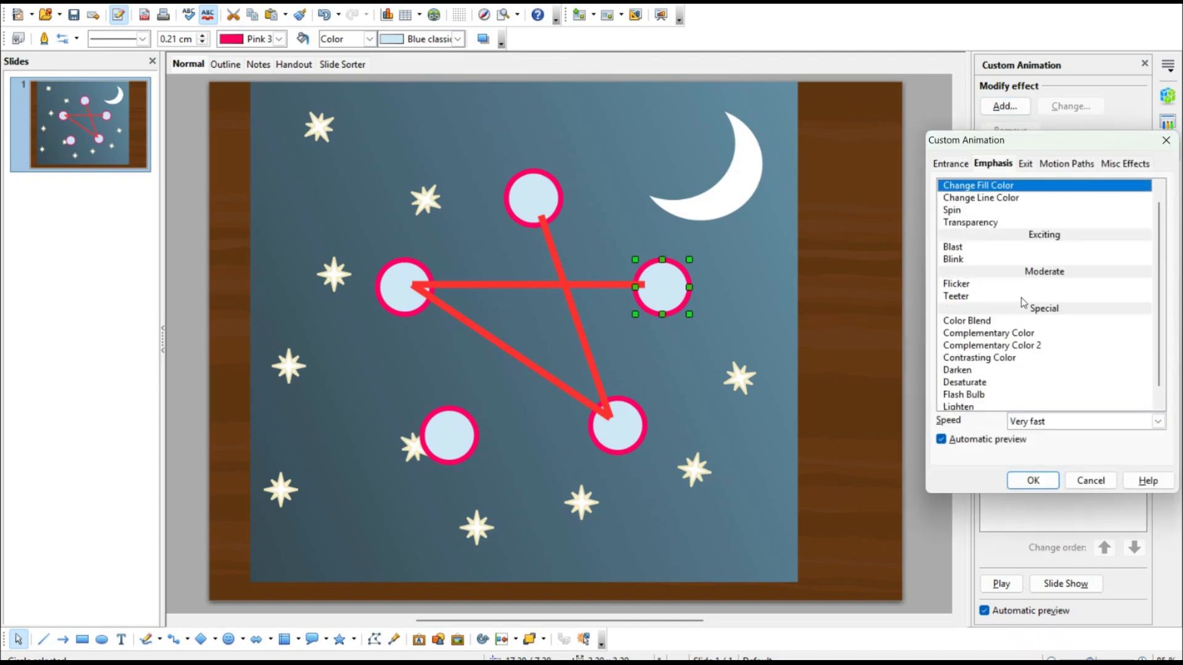
left_click(1034, 480)
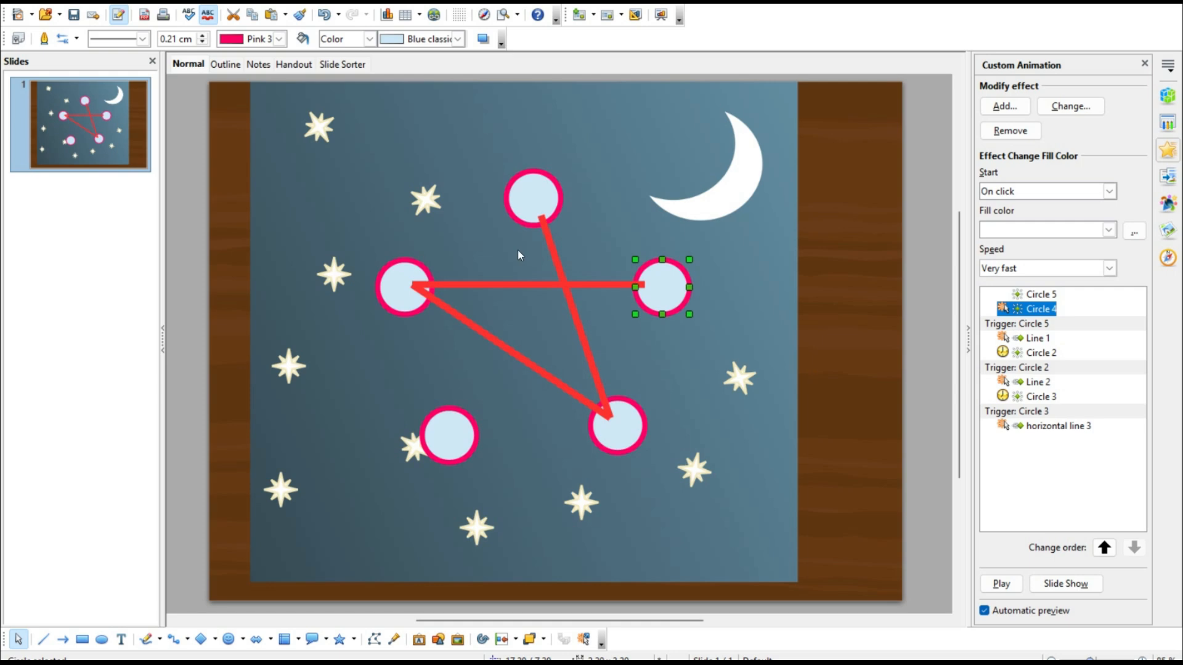
Step: Set the upper-right circle's fill color animation to trigger on click of Circle 3, and deselect the circle
left_click(422, 265)
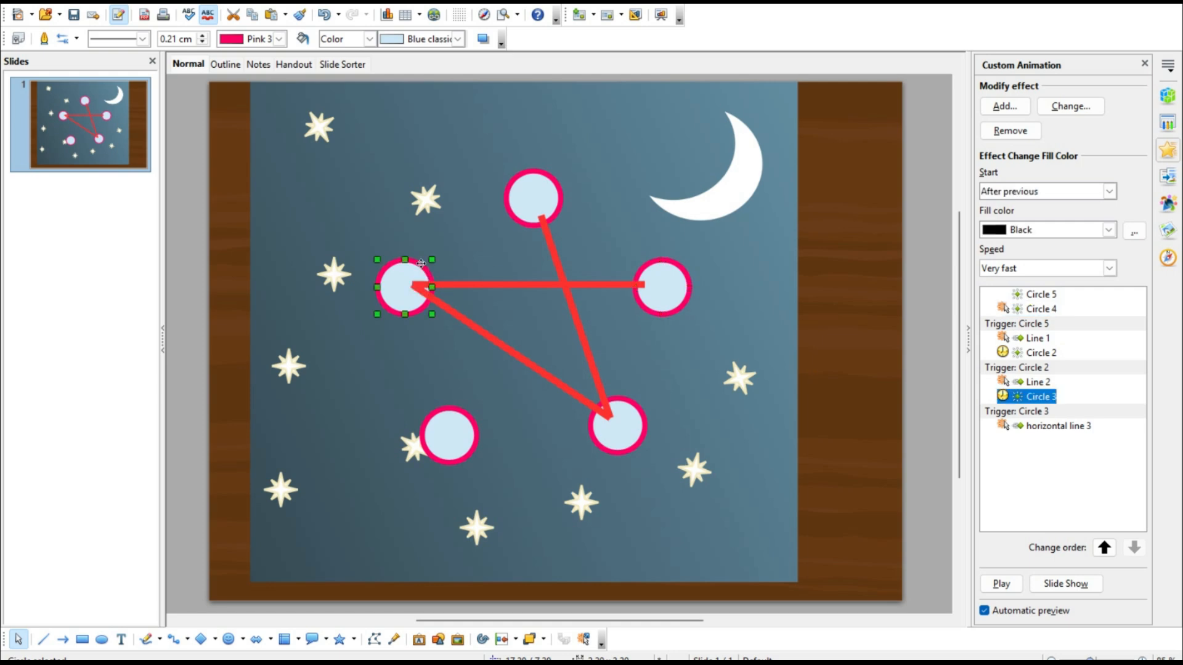
left_click(673, 274)
left_click(1135, 231)
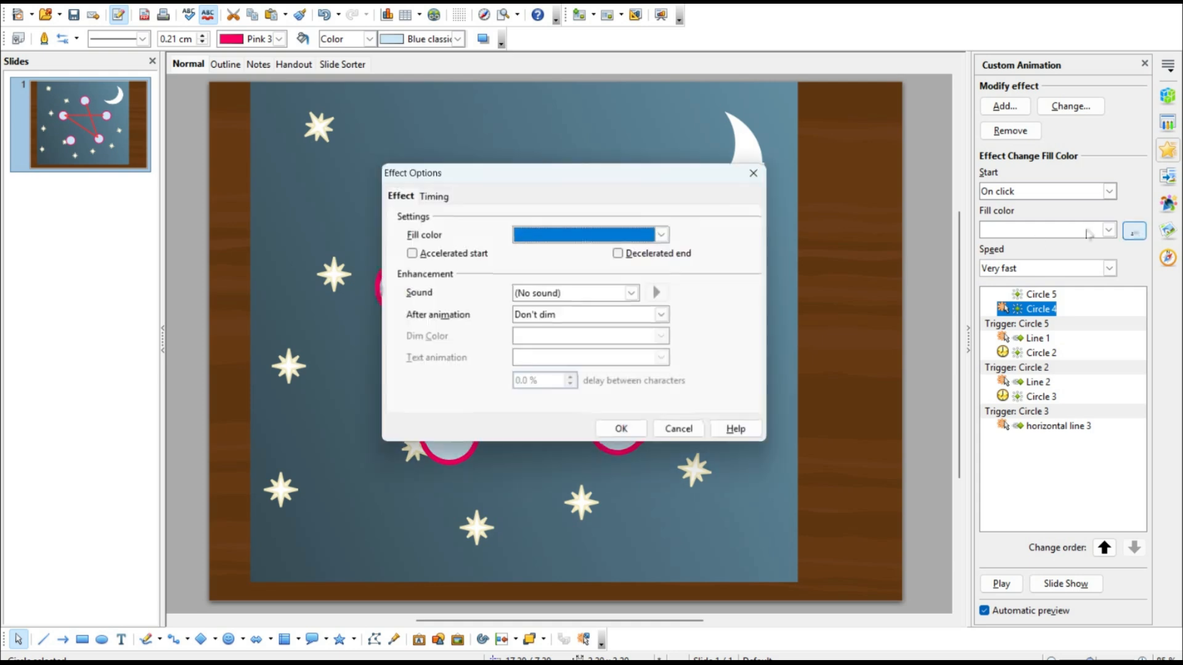
left_click(434, 196)
left_click(469, 385)
left_click(454, 439)
left_click(619, 430)
left_click(919, 325)
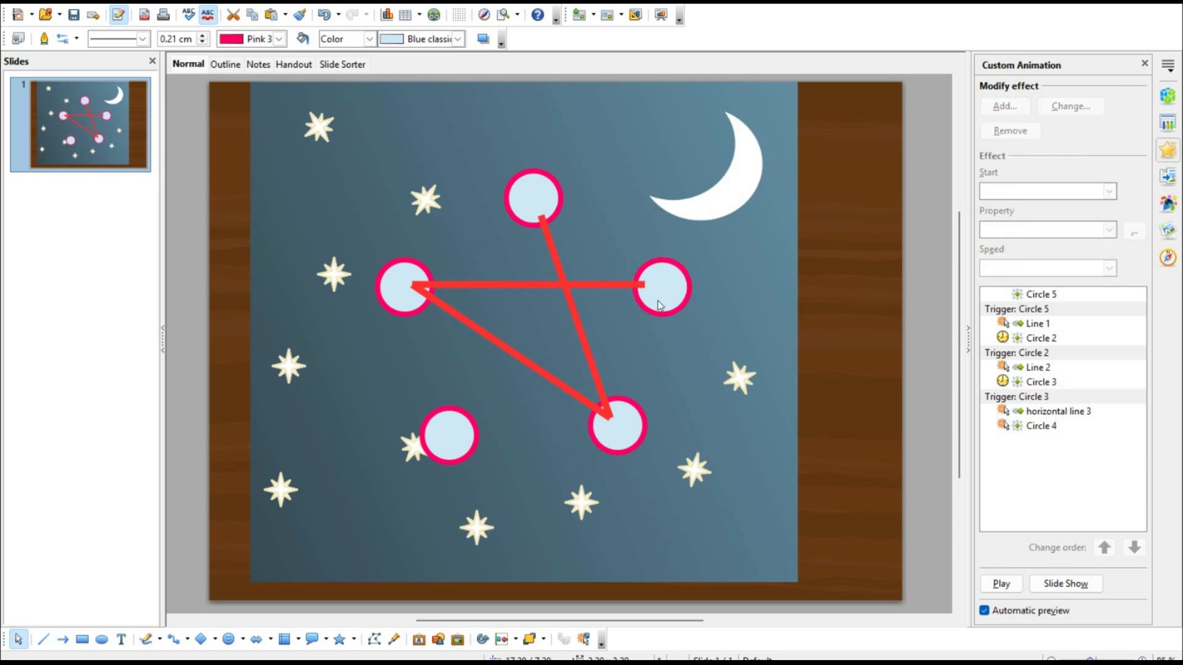
Step: Duplicate the horizontal red line to connect the upper-right and lower-left circles, and give the copy a Peek In entrance effect from top
left_click(605, 287)
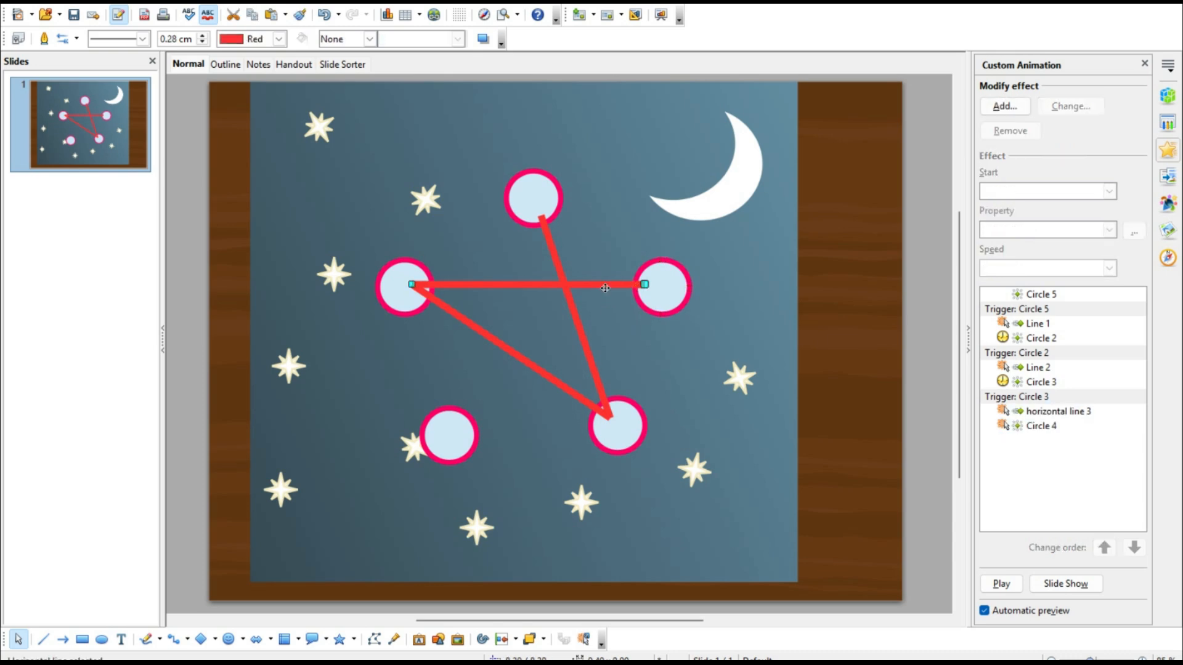
left_click_drag(411, 283, 449, 442)
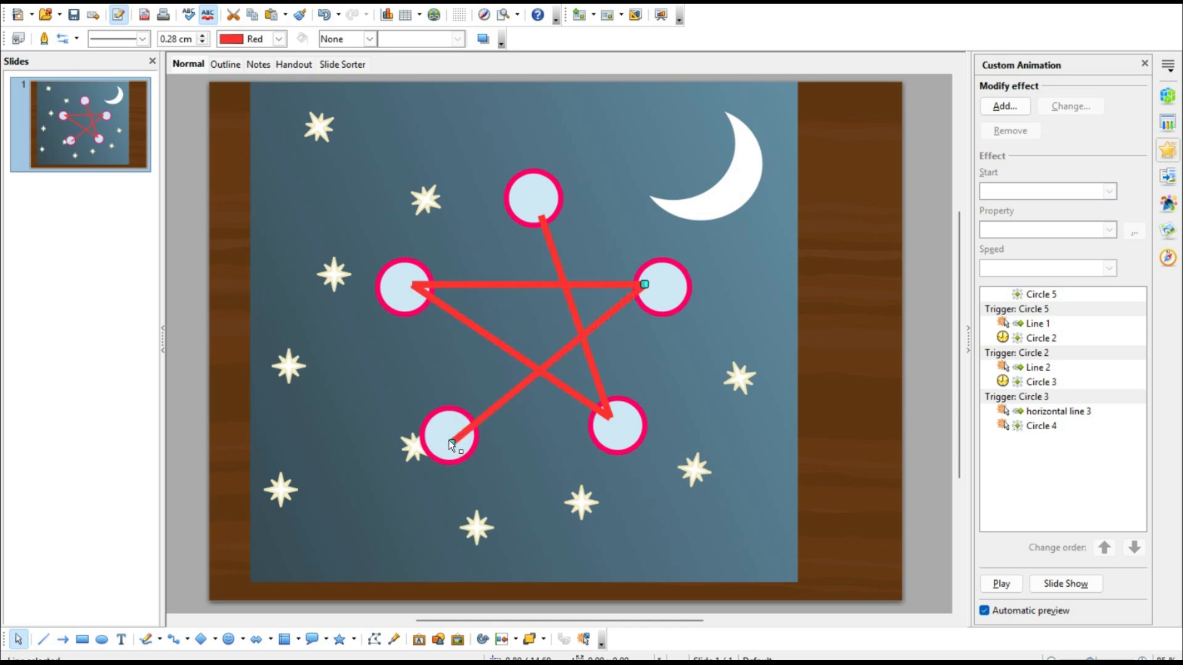
left_click(1001, 110)
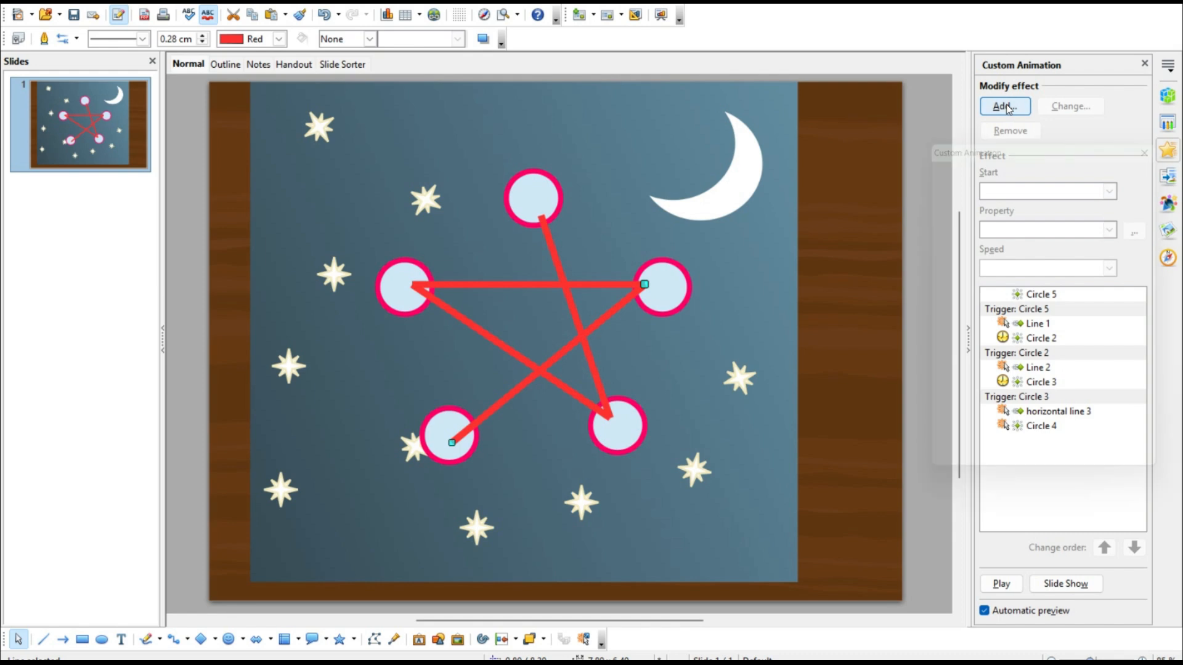
left_click(965, 309)
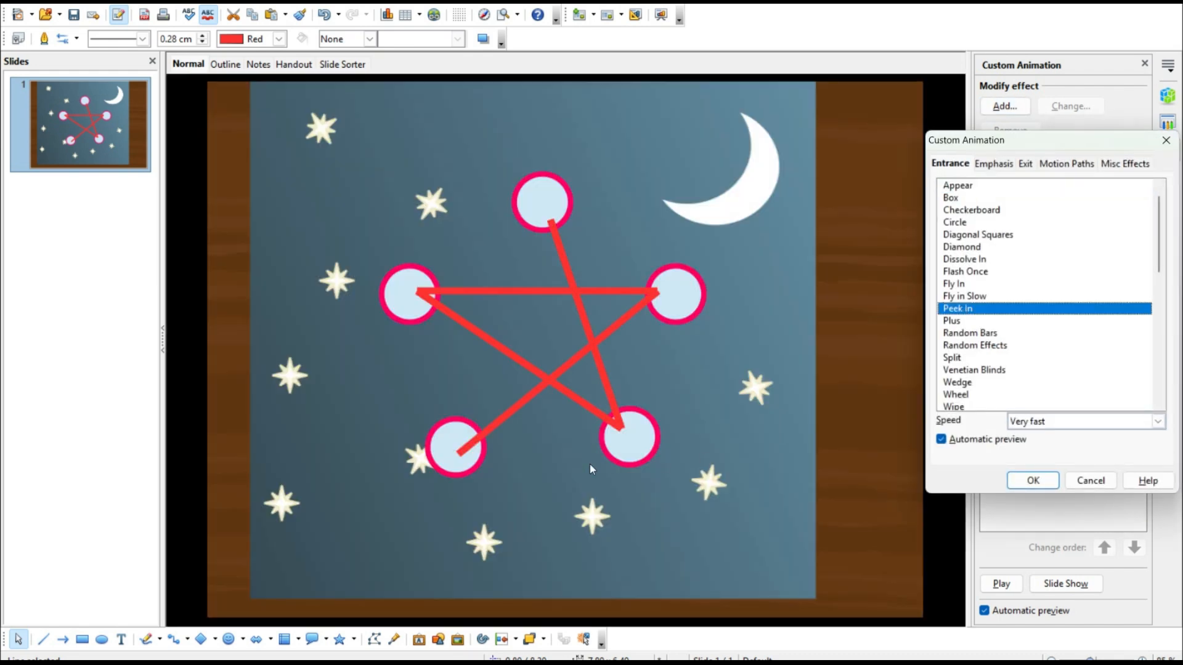
left_click(1033, 481)
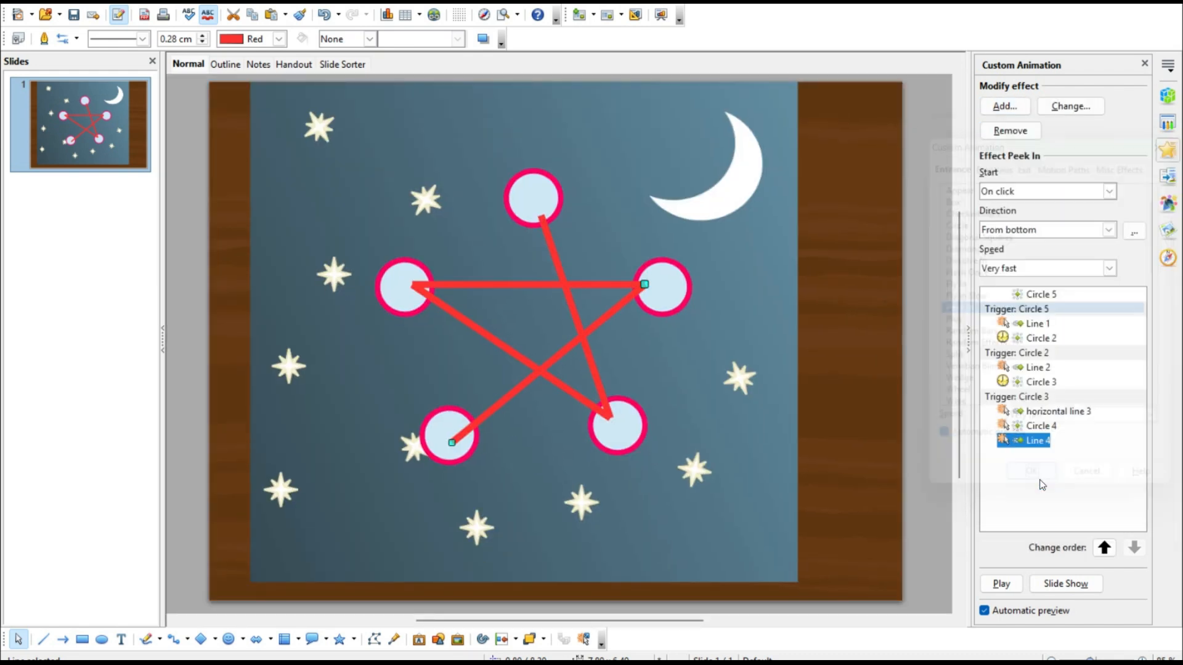
left_click(1109, 230)
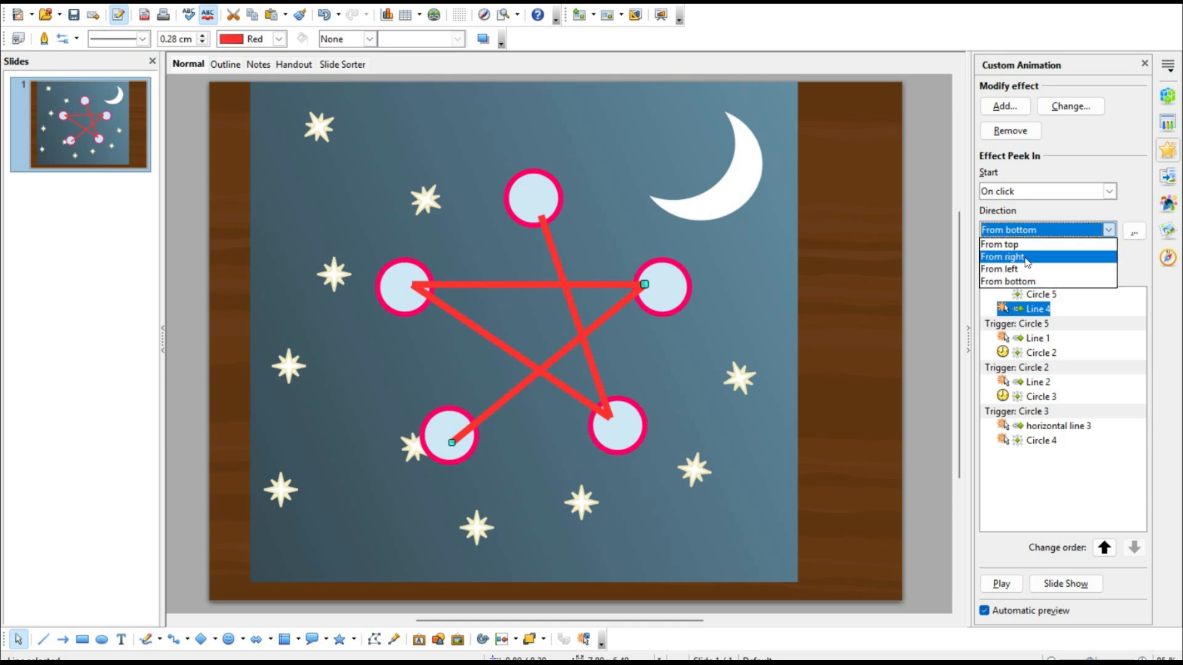
left_click(1018, 243)
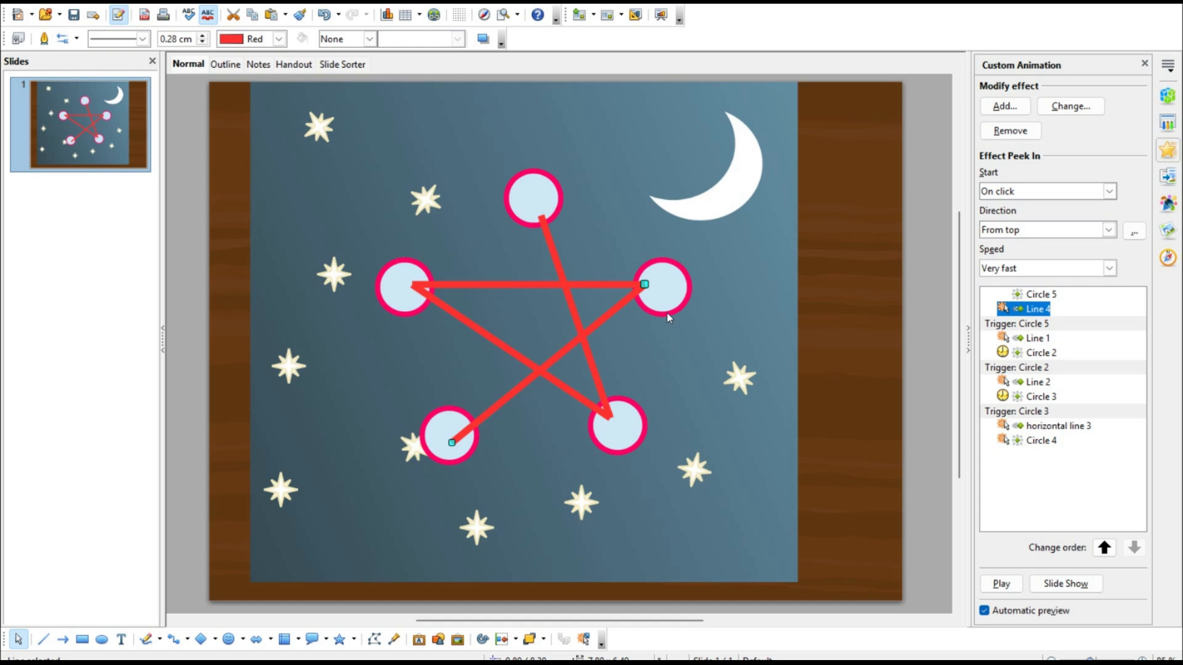
Step: Set the Peek In animation of Line 4 to trigger on click of Circle 4, and deselect the line
left_click(669, 307)
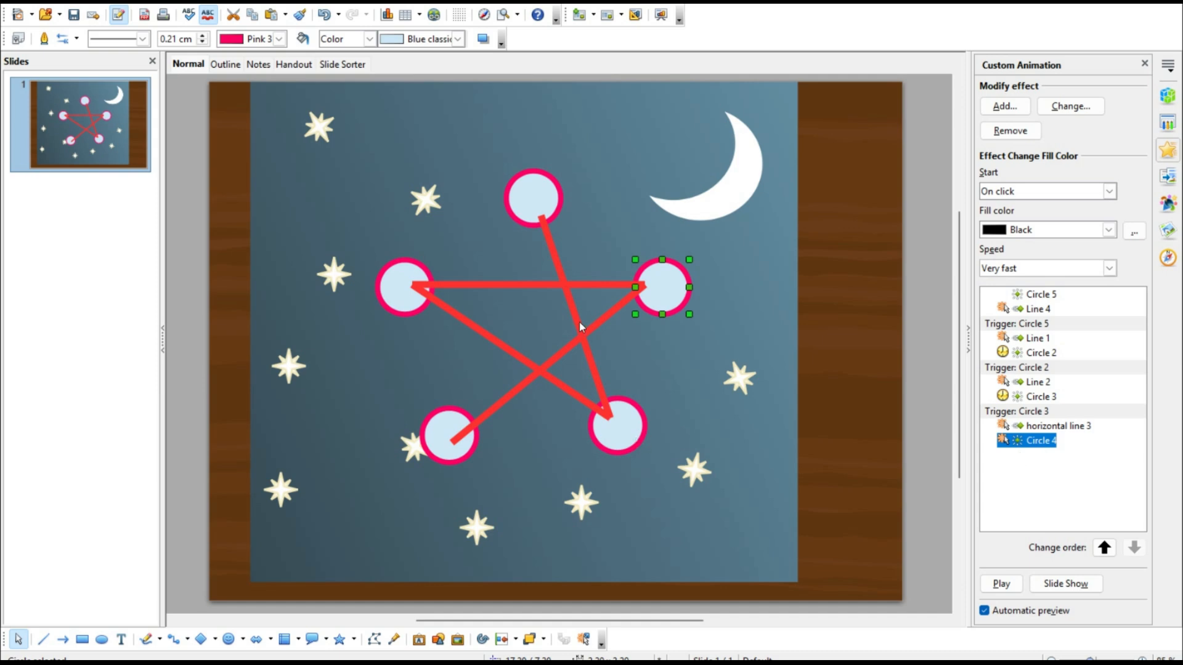
left_click(1038, 308)
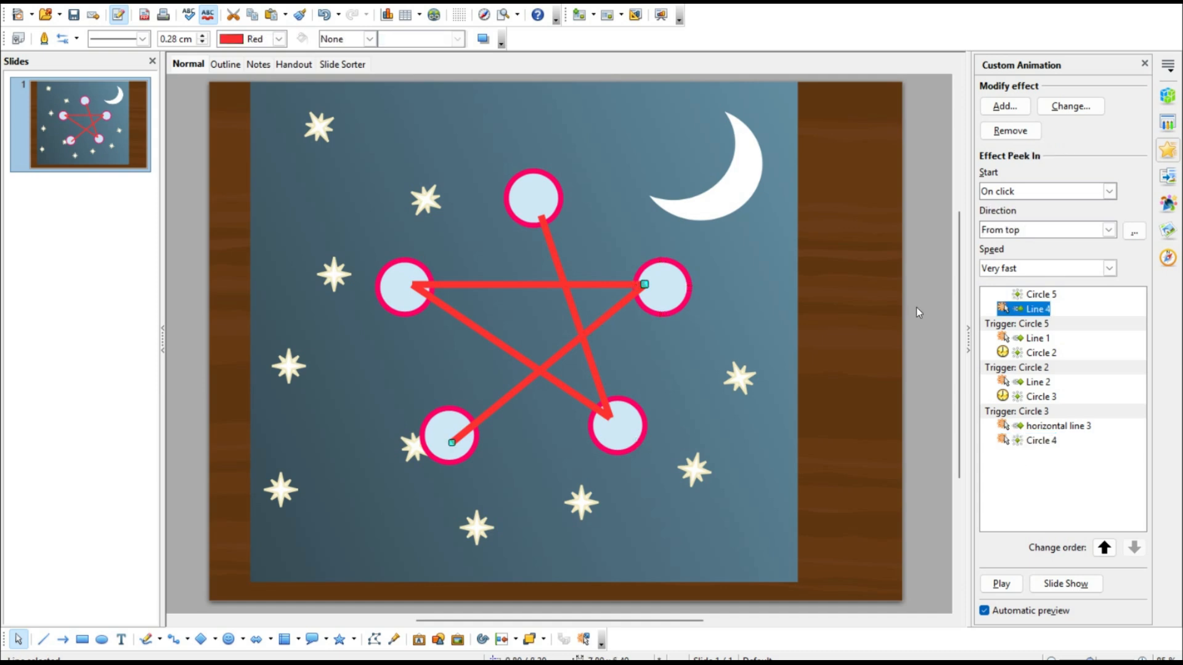
left_click(1134, 232)
left_click(441, 198)
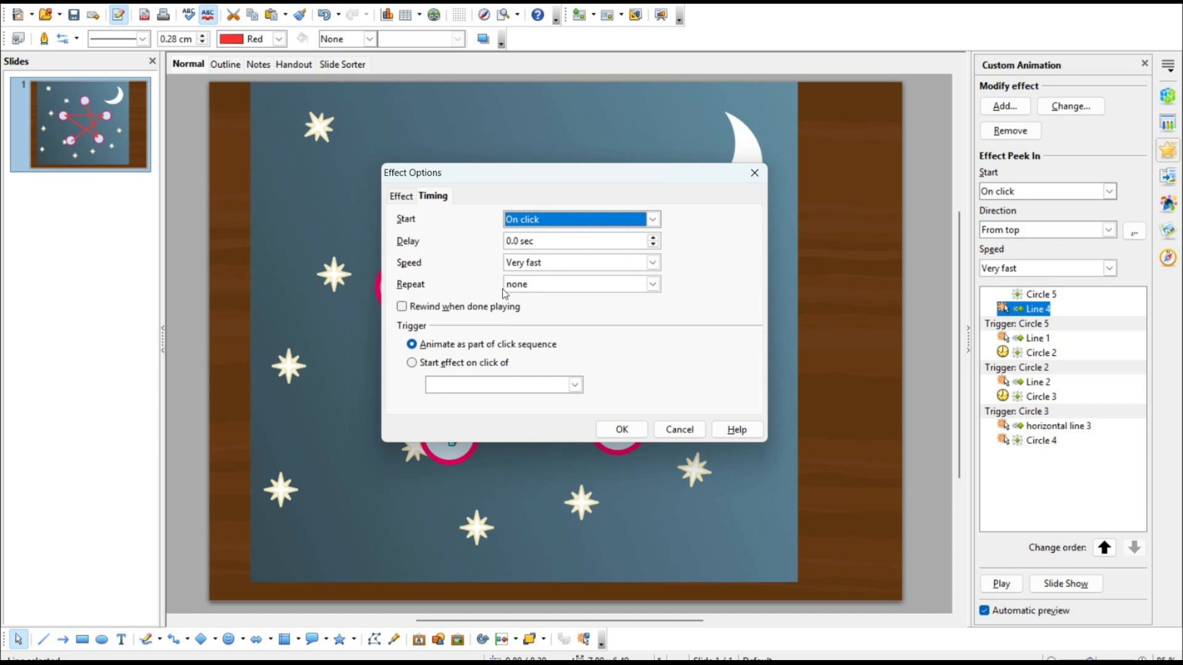
left_click(574, 385)
left_click(461, 447)
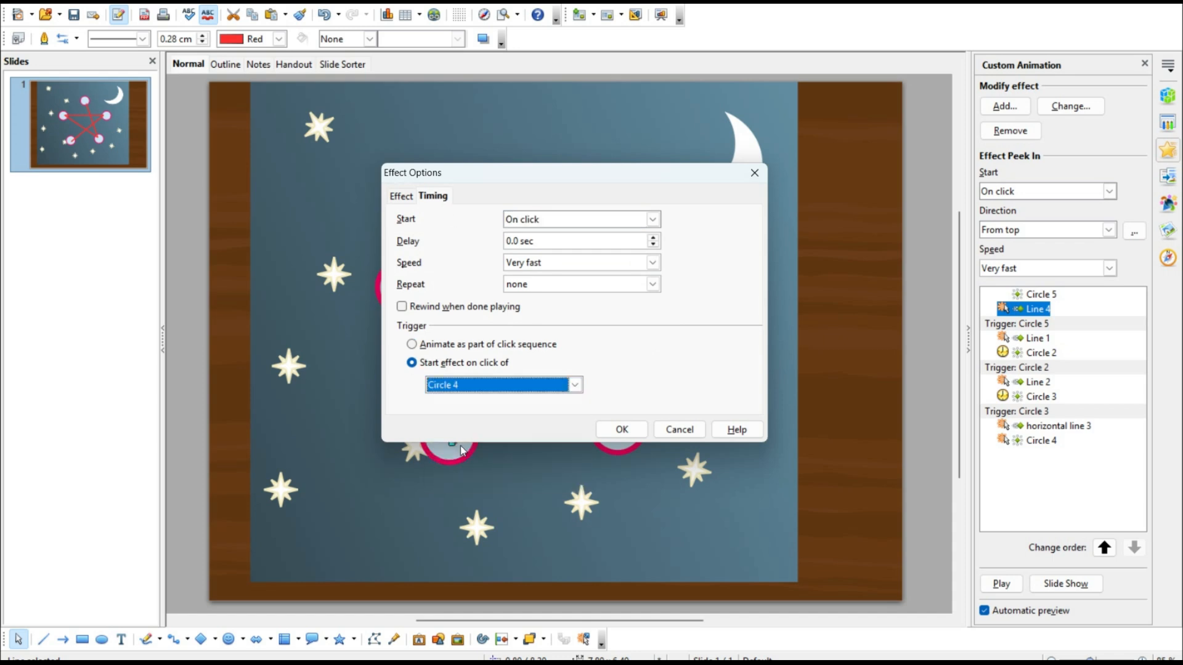
left_click(626, 429)
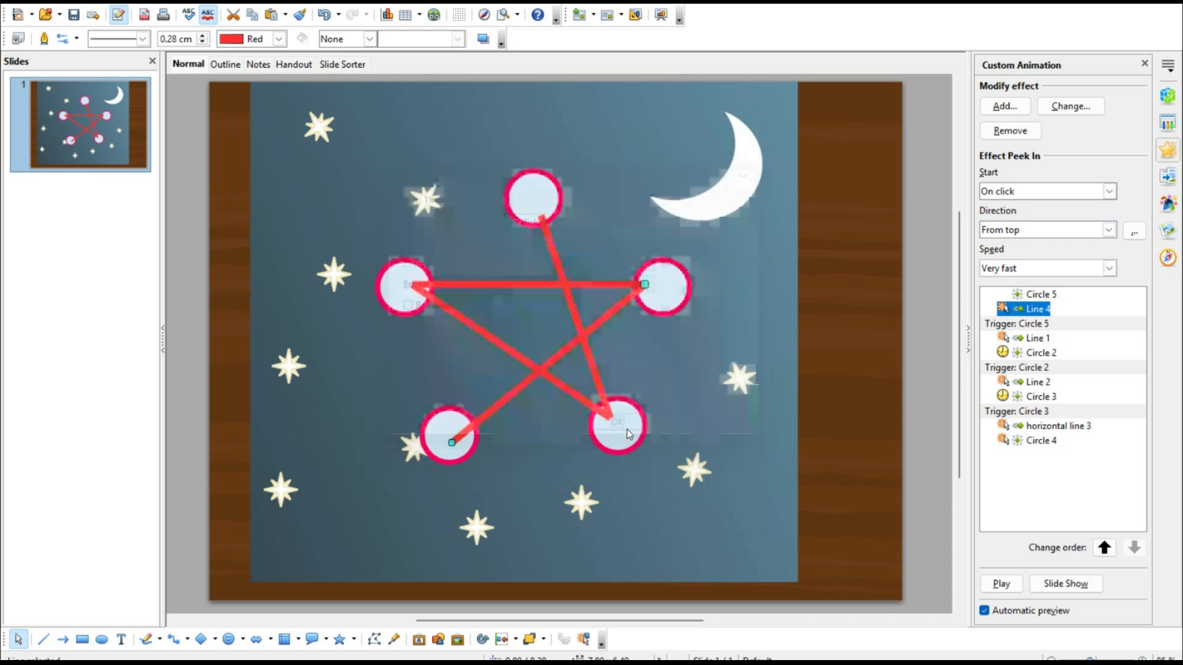
left_click(918, 350)
Step: Add the Change Fill Color emphasis effect to the lower-left circle
left_click(453, 460)
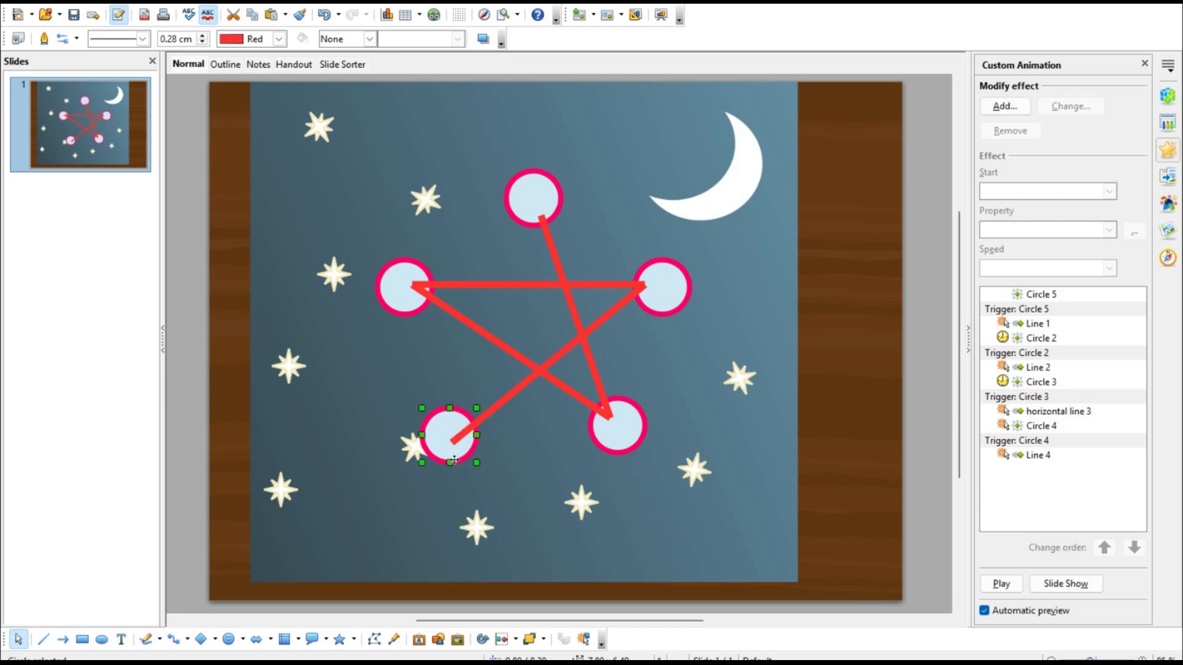
left_click(1026, 113)
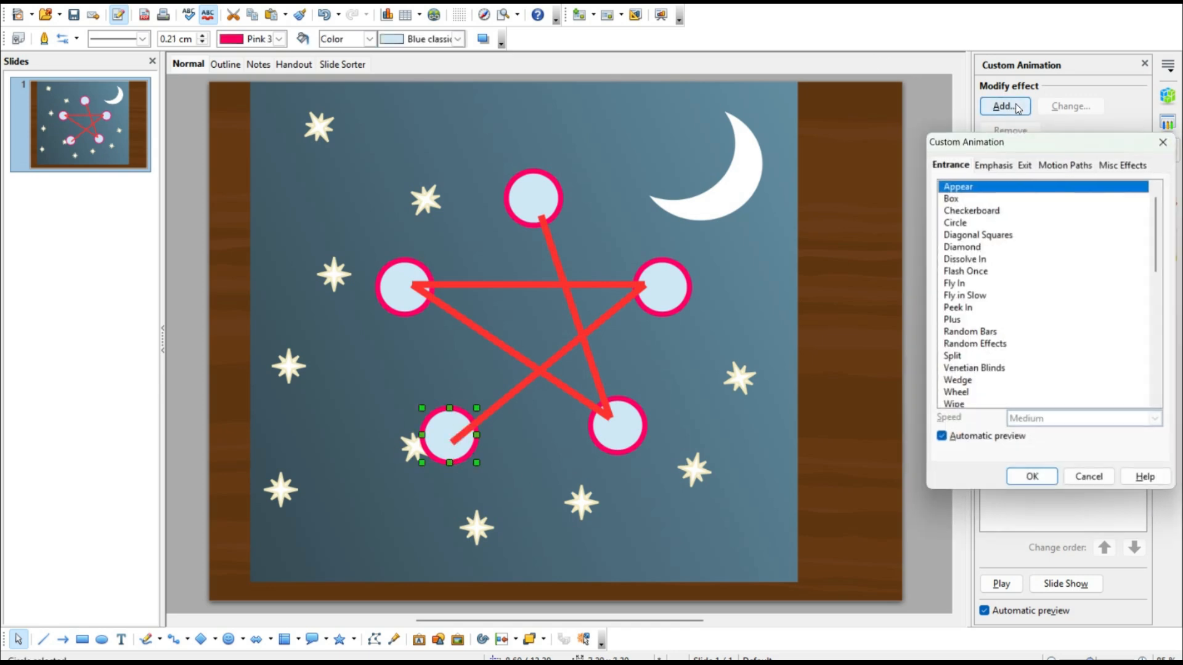
left_click(1008, 170)
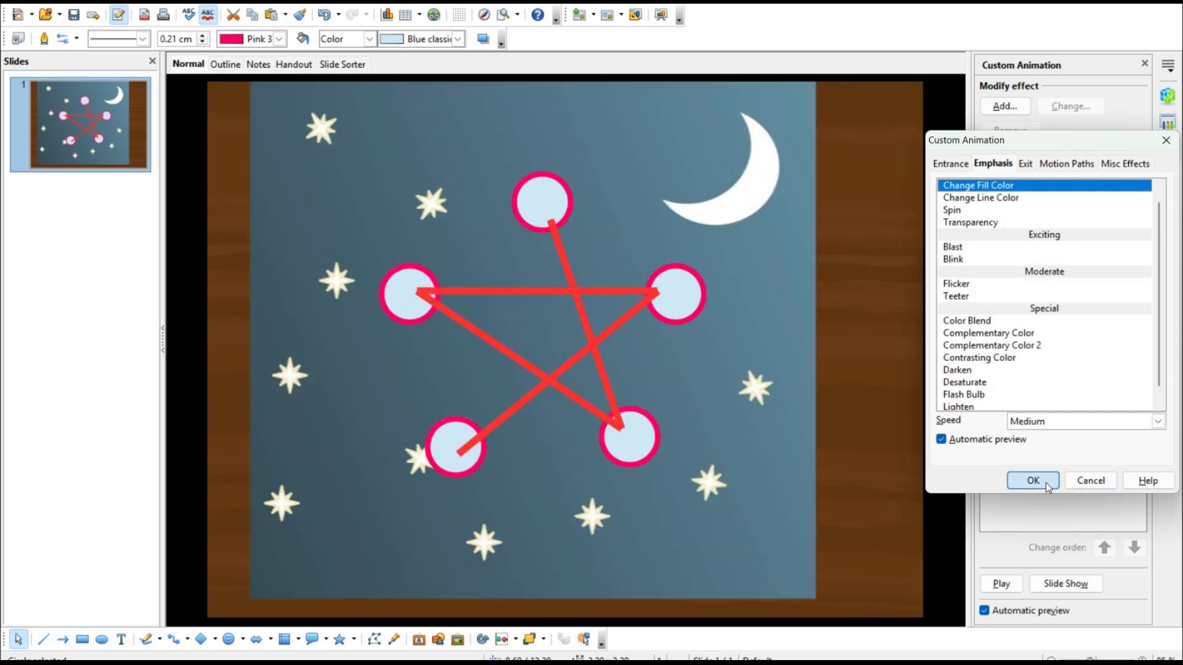
left_click(1034, 480)
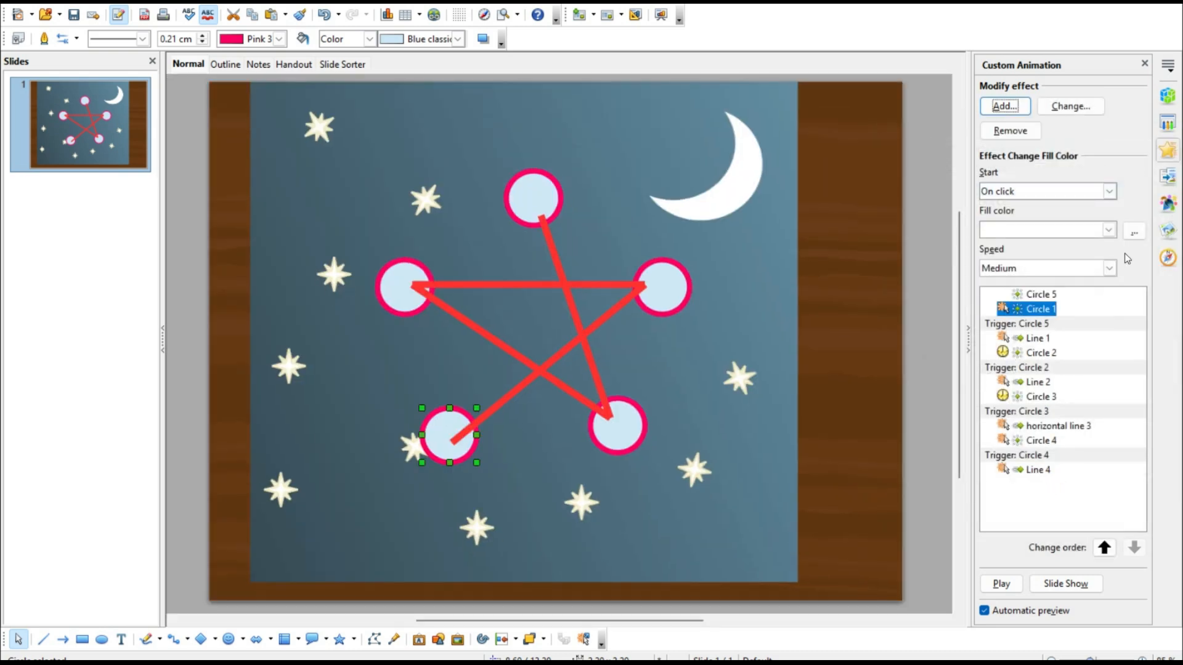
Step: Set the lower-left circle's fill color animation to trigger on click of Circle 4
left_click(675, 310)
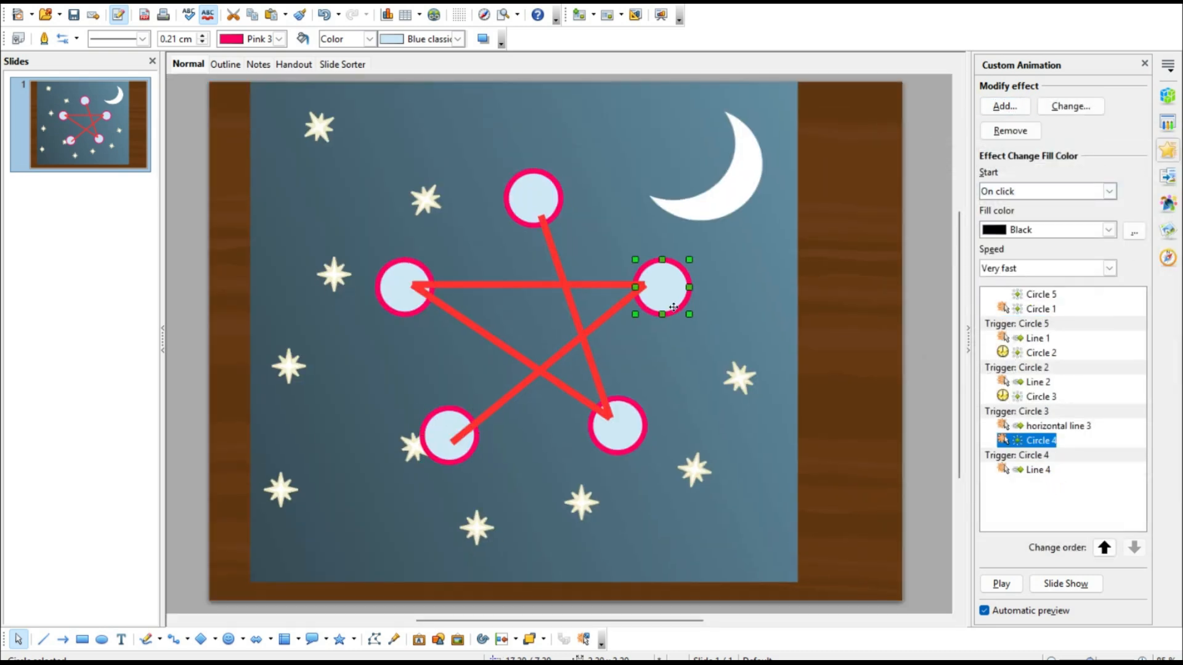
left_click(469, 455)
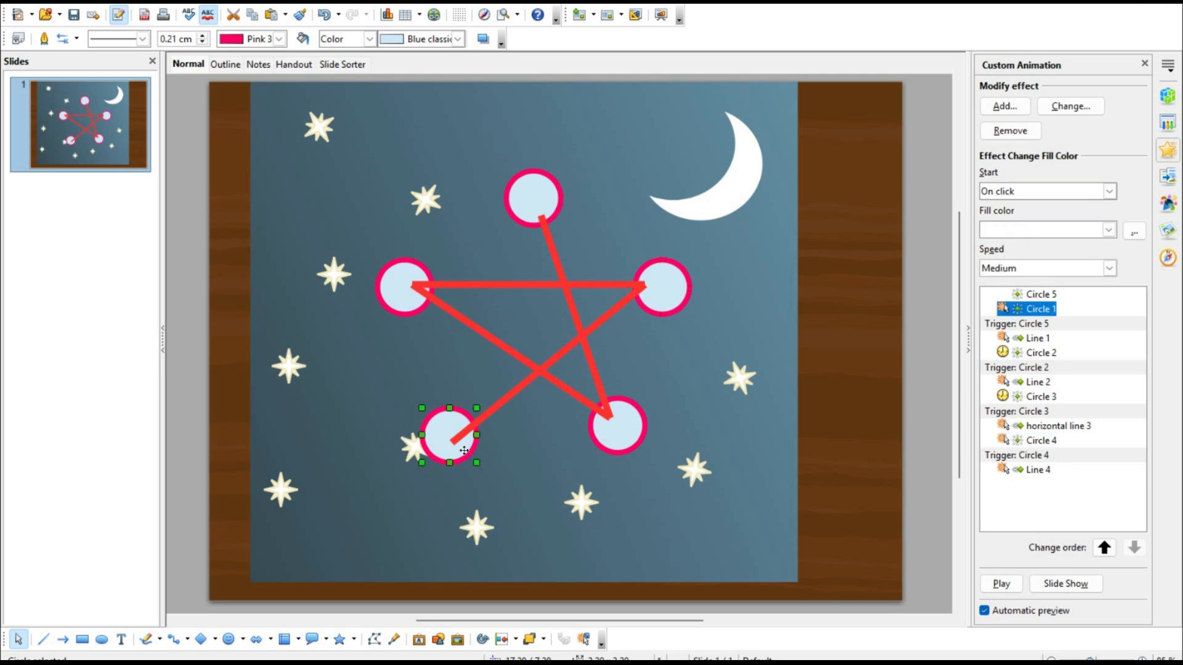
left_click(1132, 233)
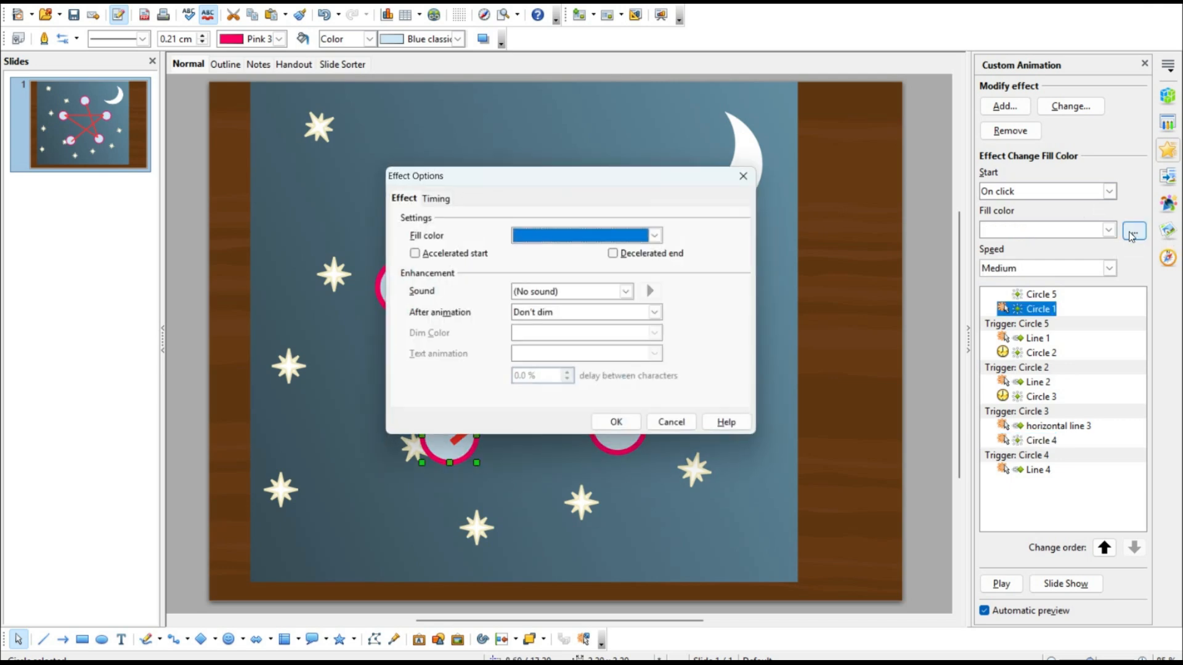
left_click(433, 196)
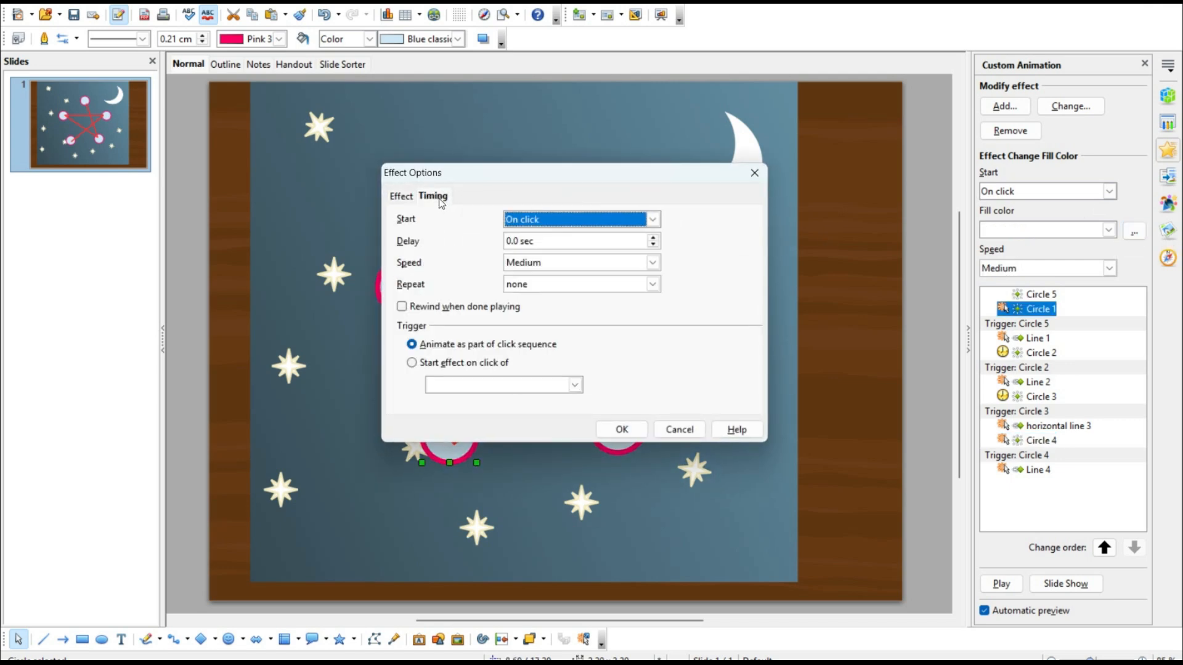
left_click(501, 364)
left_click(575, 386)
left_click(454, 448)
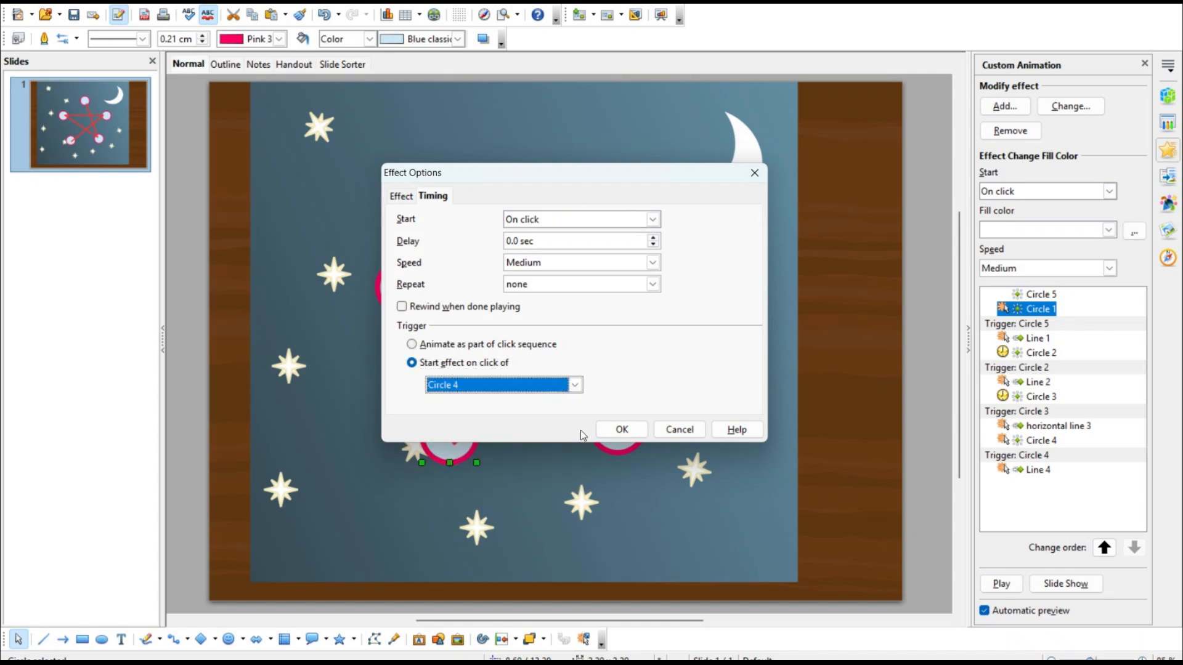
left_click(613, 432)
Step: Set the lower-left circle's fill color animation to start After previous, and deselect the circle
left_click(1109, 189)
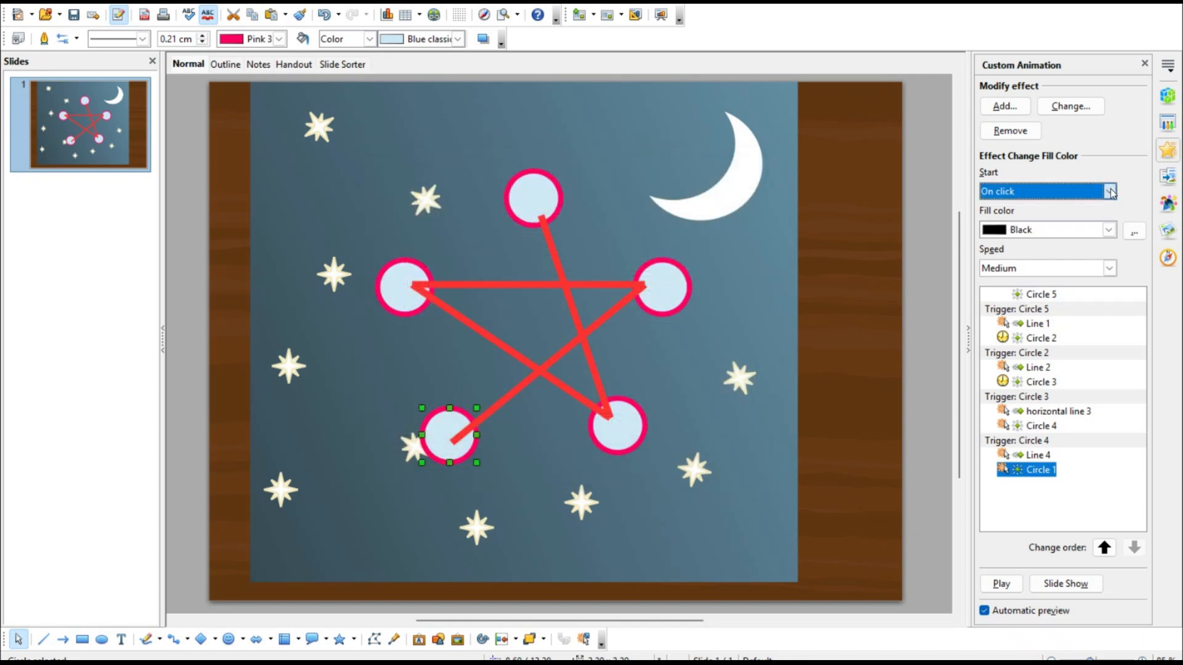
left_click(1021, 231)
left_click(491, 383)
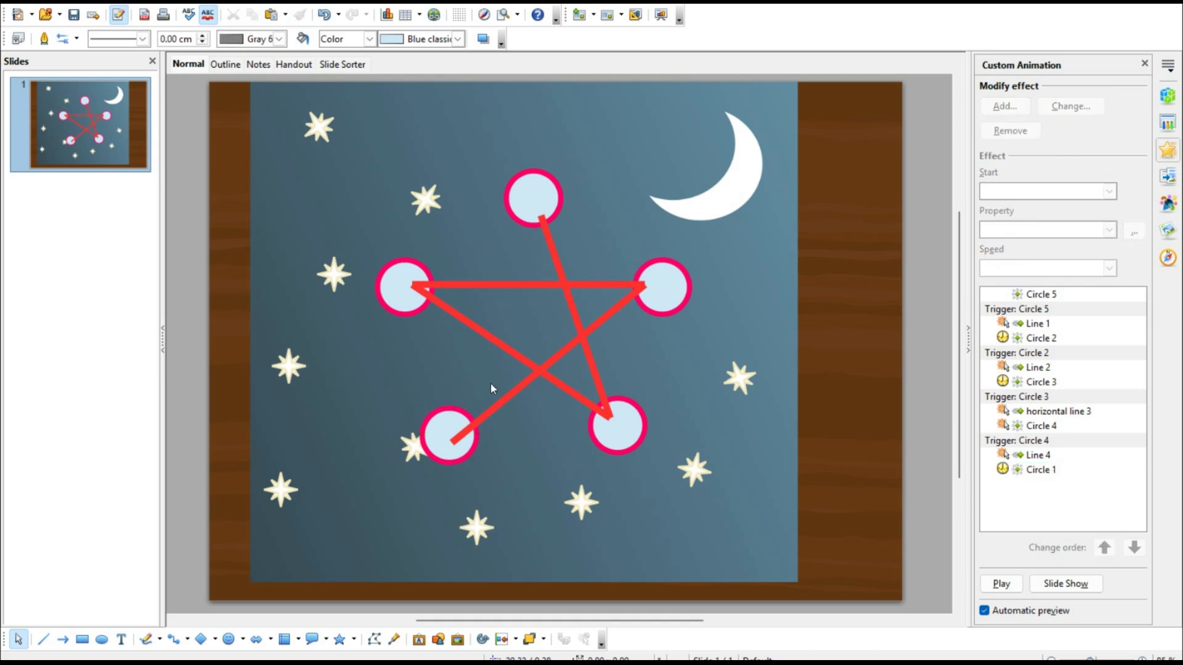
Step: Duplicate Line 4 to connect the lower-left and top circles, and add the Peek In entrance effect to the copy
left_click(490, 412)
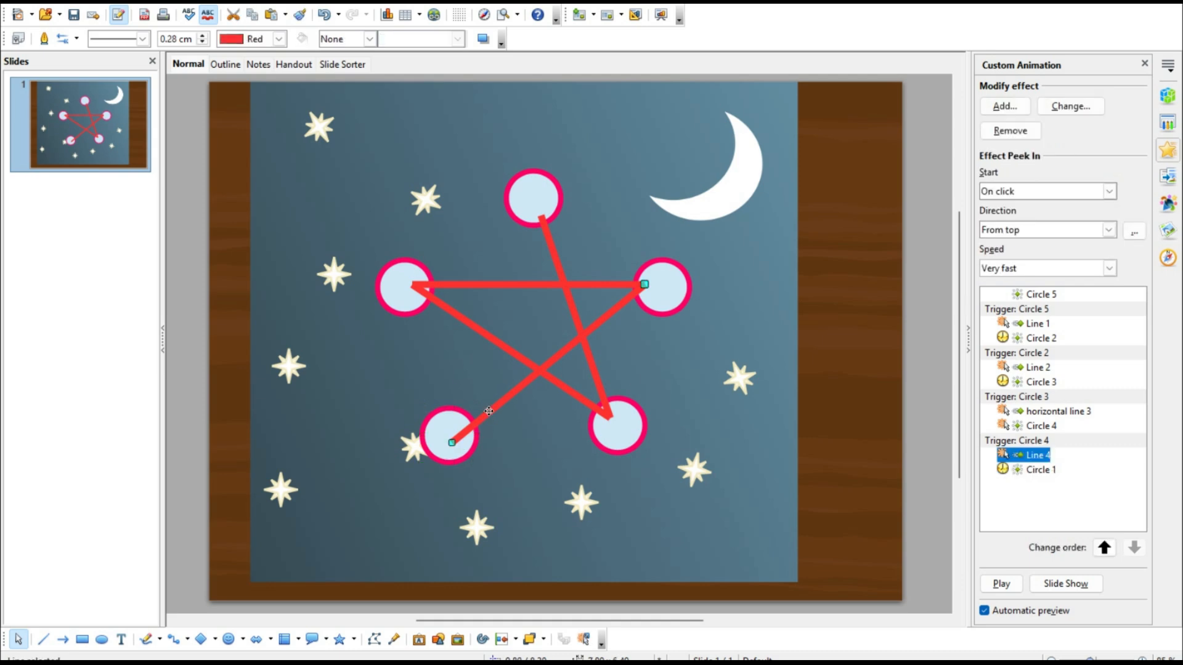
left_click(490, 411)
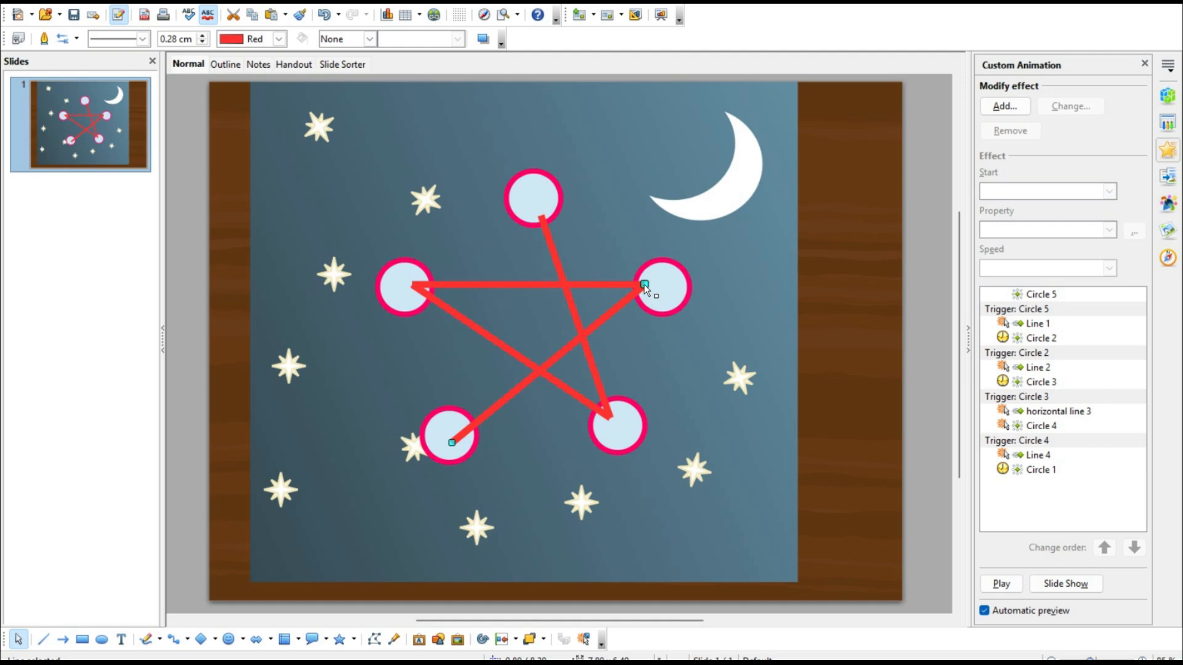
left_click_drag(643, 284, 542, 217)
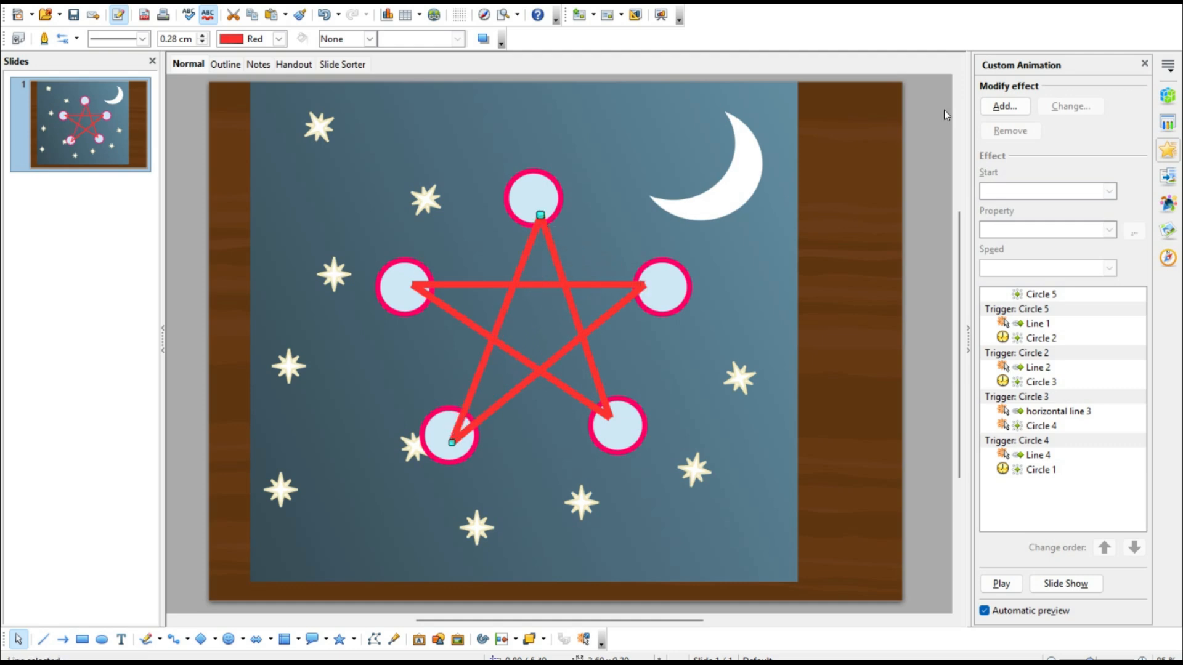
left_click(1005, 106)
left_click(971, 308)
left_click(1033, 480)
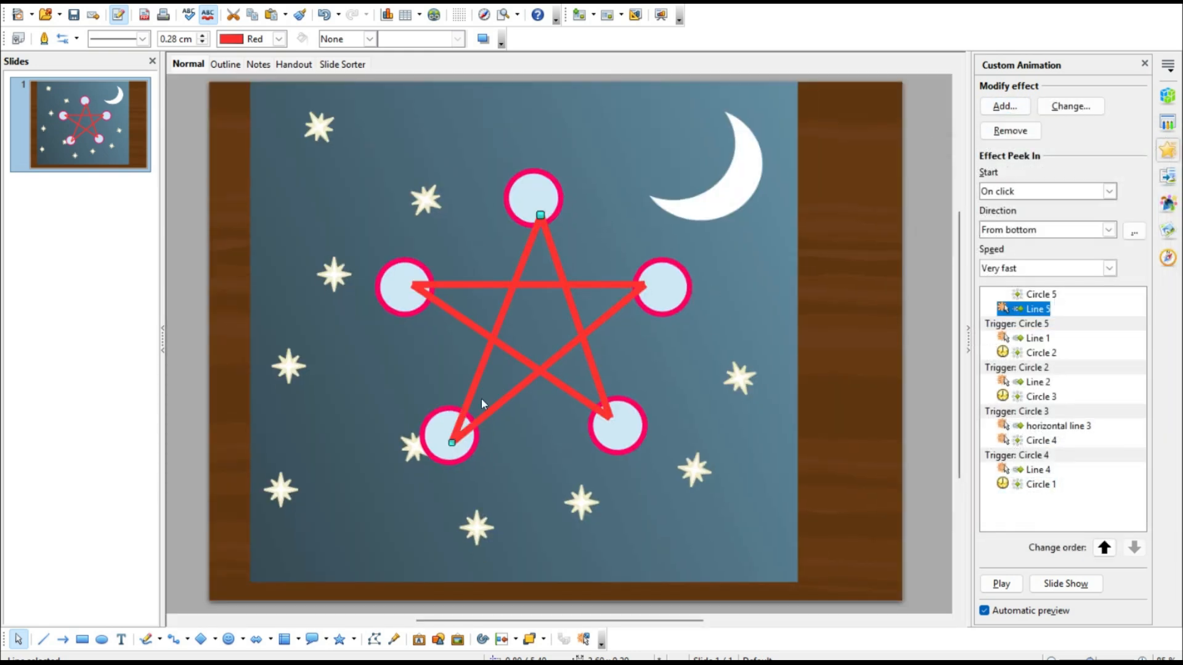
Step: Set Line 5's Peek In animation to trigger on click of Circle 1
left_click(436, 440)
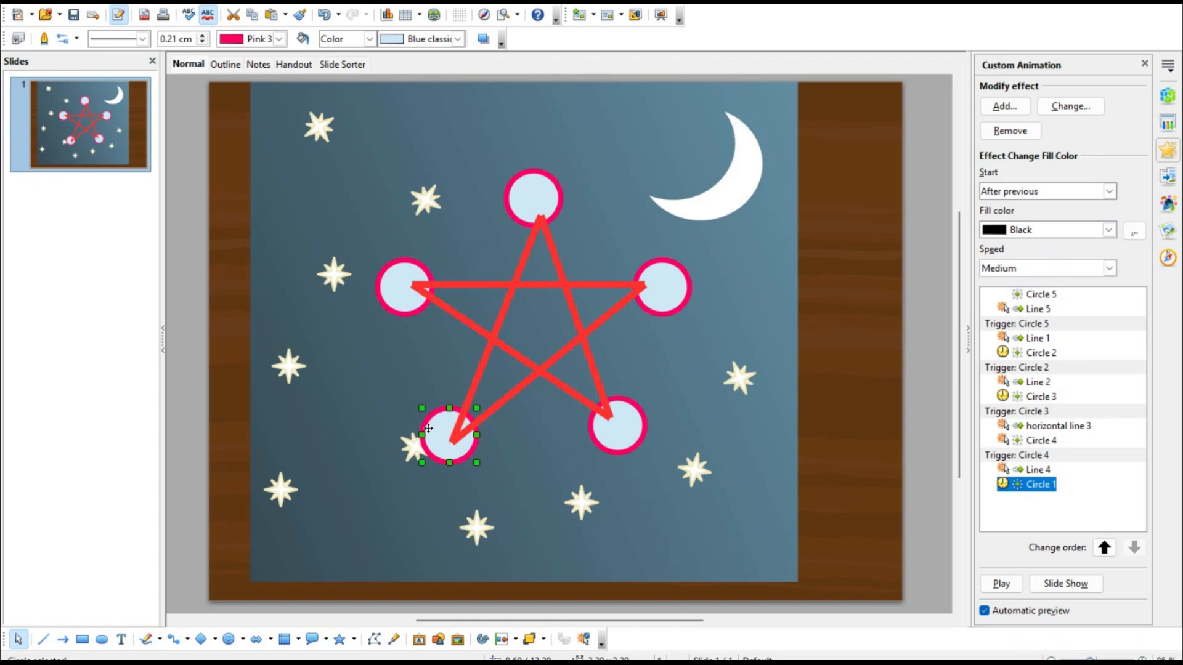
left_click(531, 242)
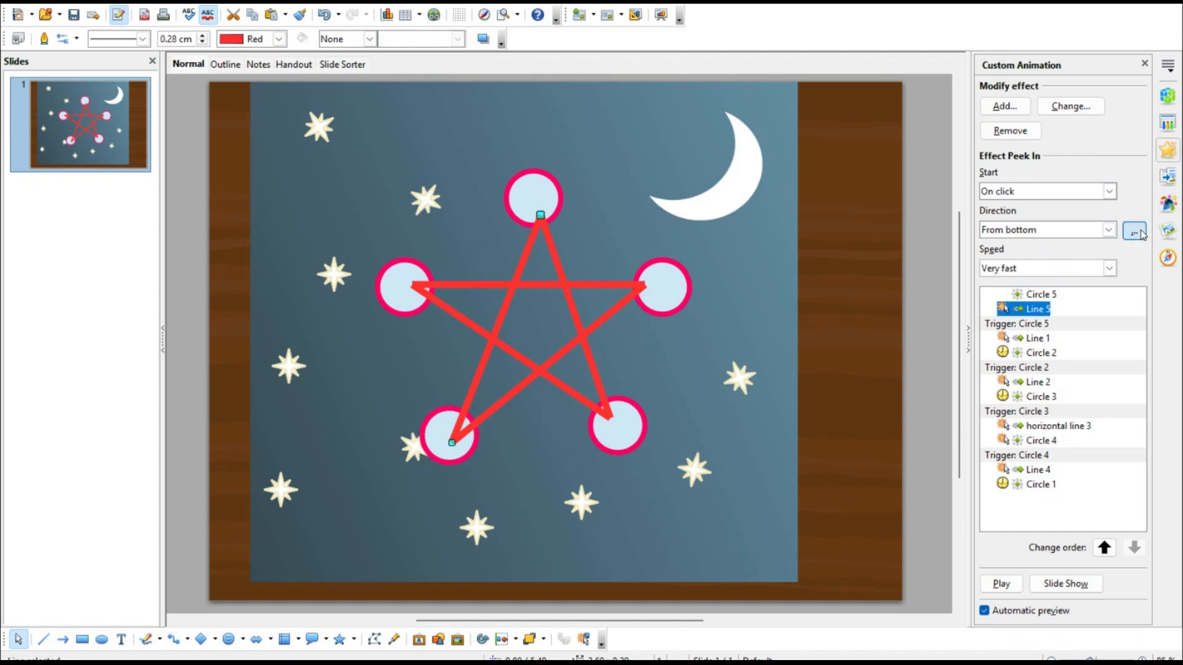
left_click(1135, 231)
left_click(439, 197)
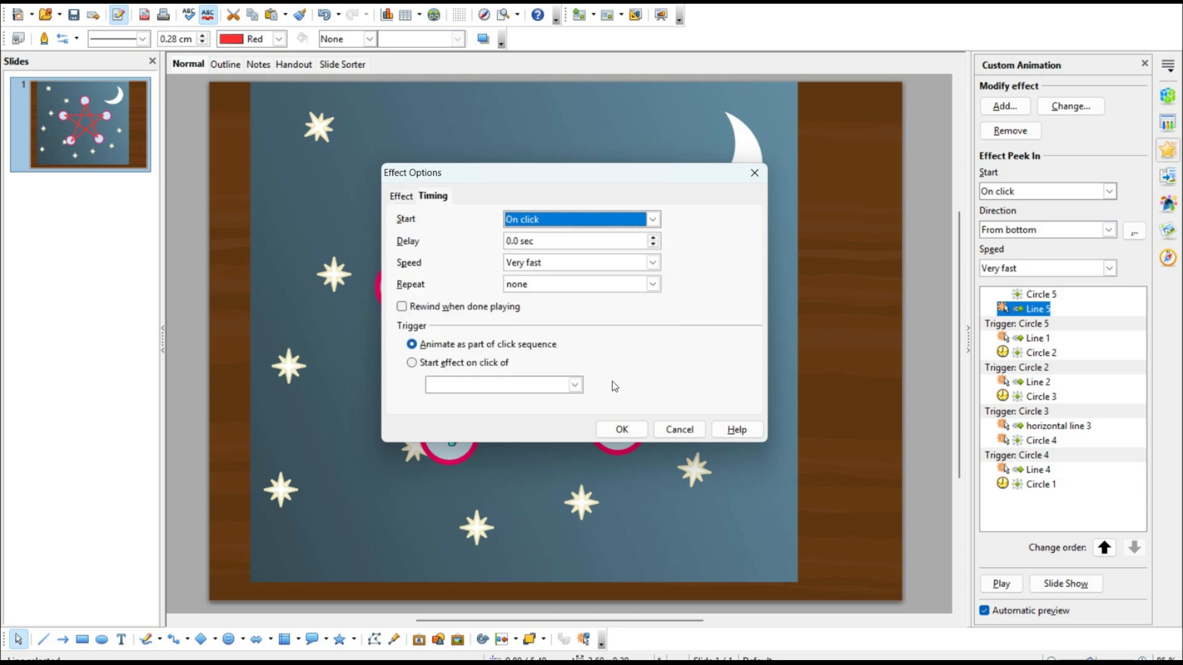
left_click(574, 384)
left_click(469, 411)
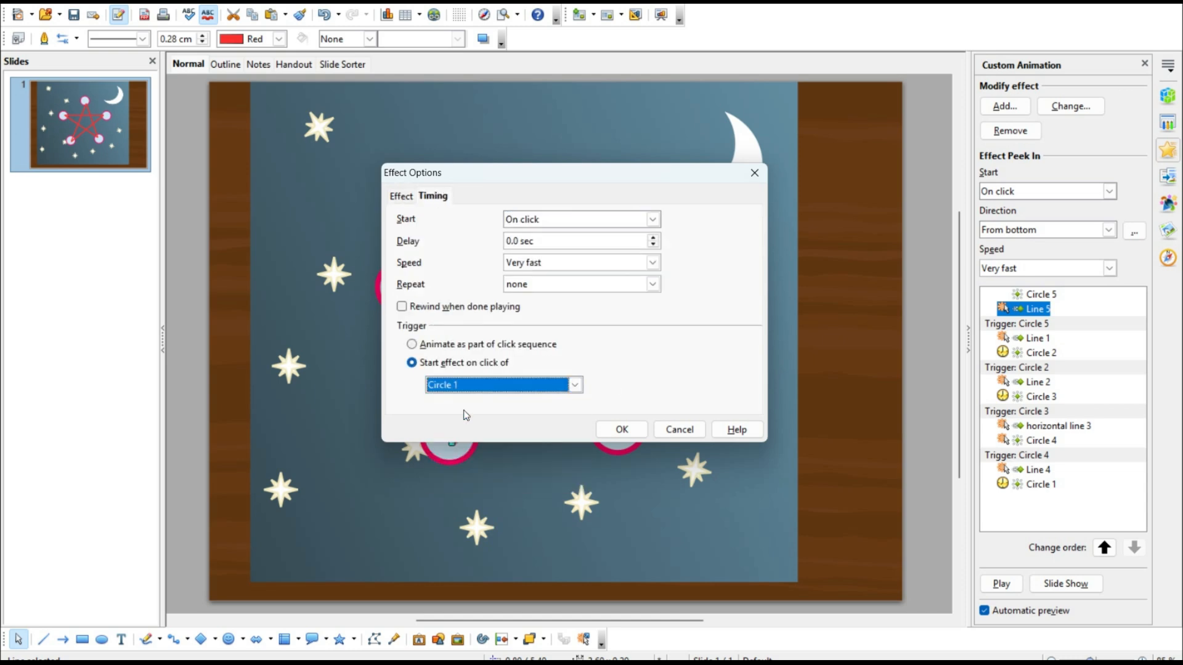
left_click(622, 430)
Step: Add the apert sound to Line 1's Peek In animation, preview the sound, and deselect the line
left_click(1040, 426)
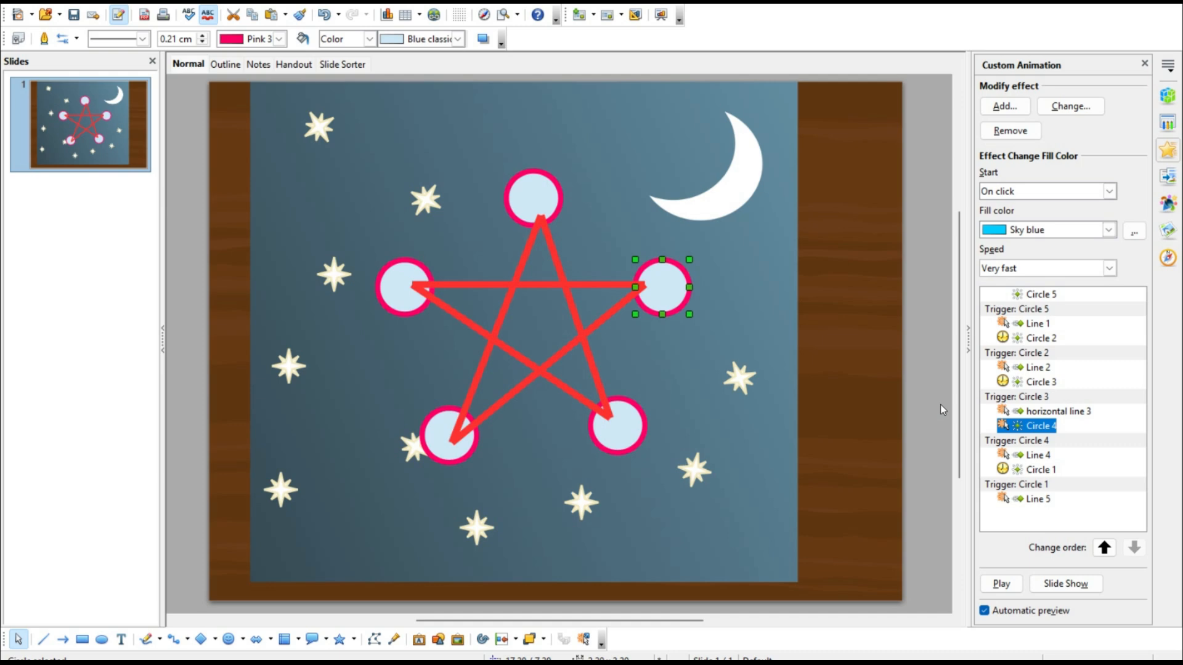
left_click(1045, 327)
left_click(1134, 231)
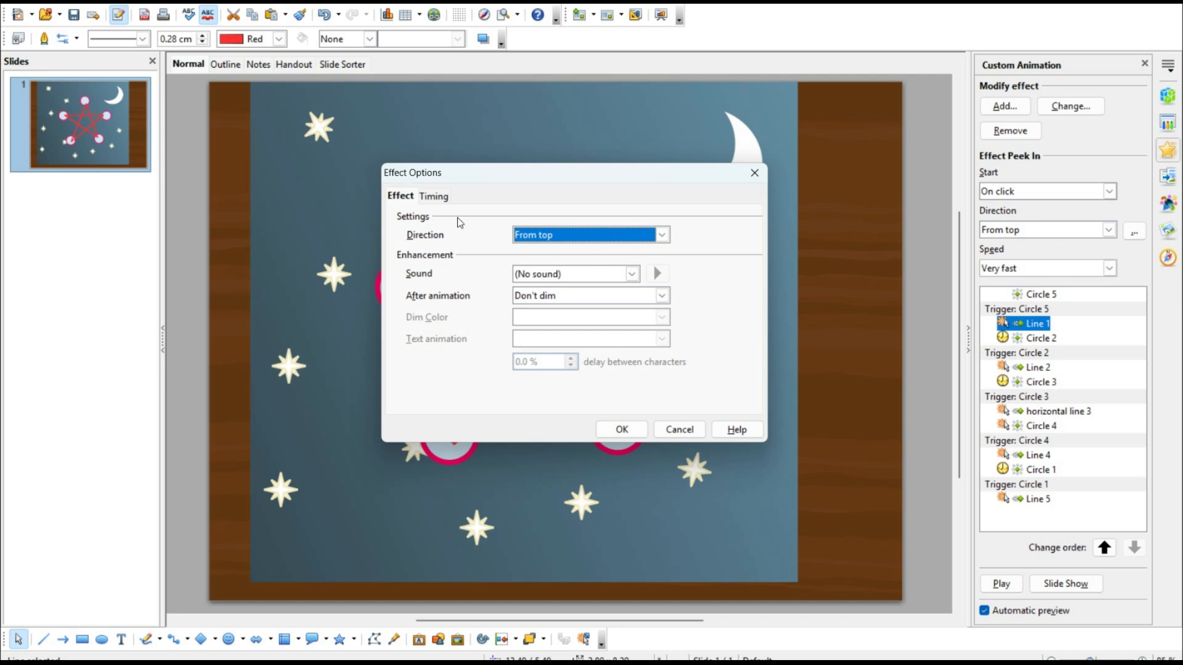
left_click(631, 275)
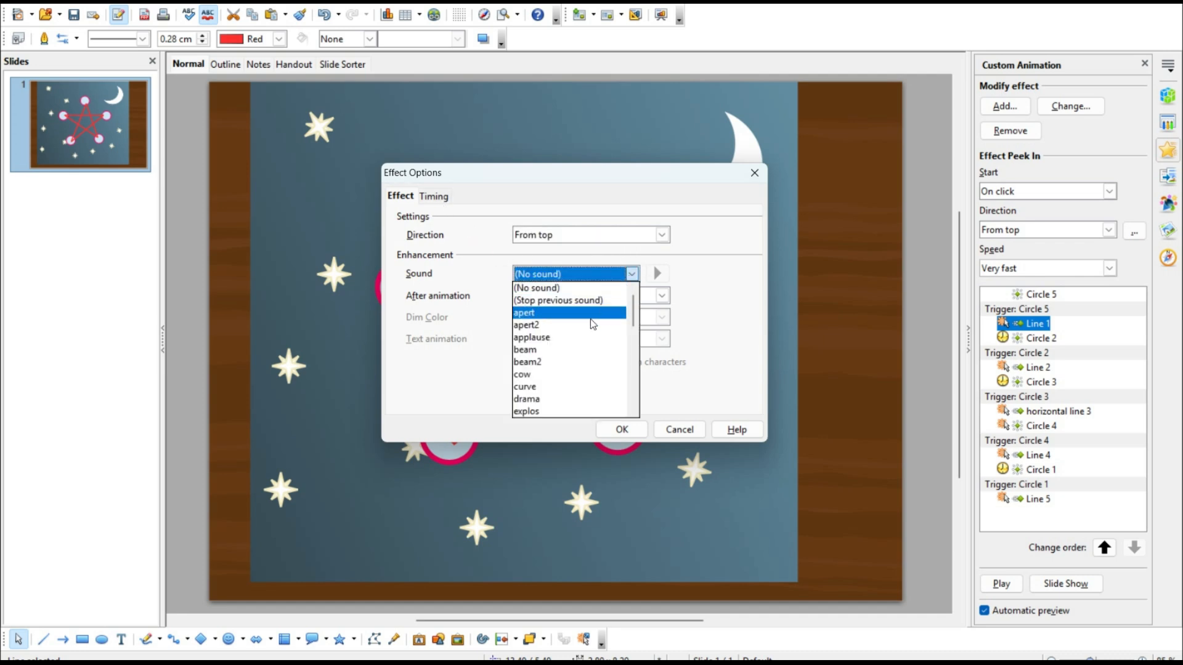
left_click(542, 313)
left_click(657, 275)
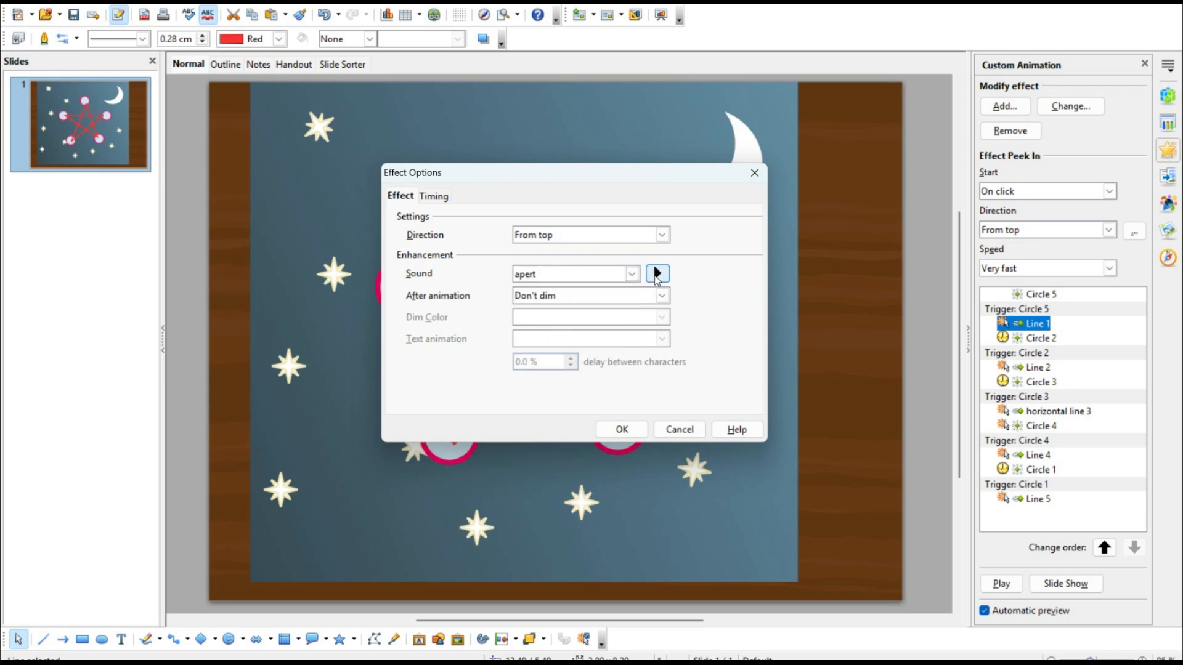
left_click(628, 432)
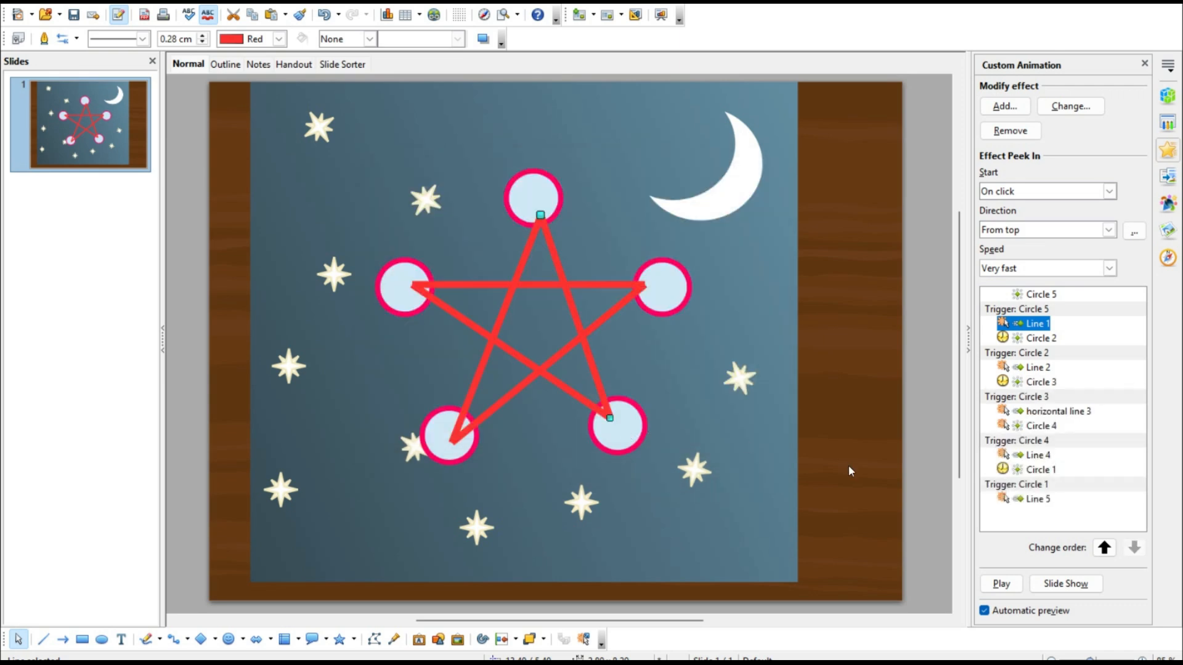
left_click(920, 484)
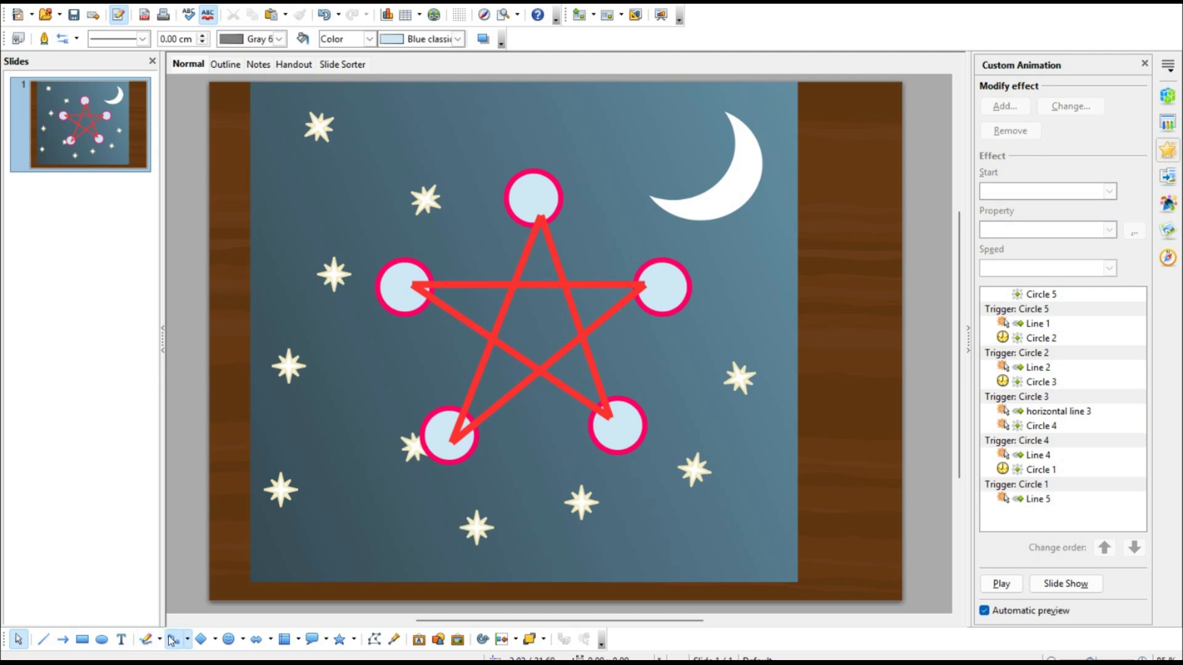
Step: Draw a five-pointed star over the red lines and position its tips on the five circles
left_click(339, 639)
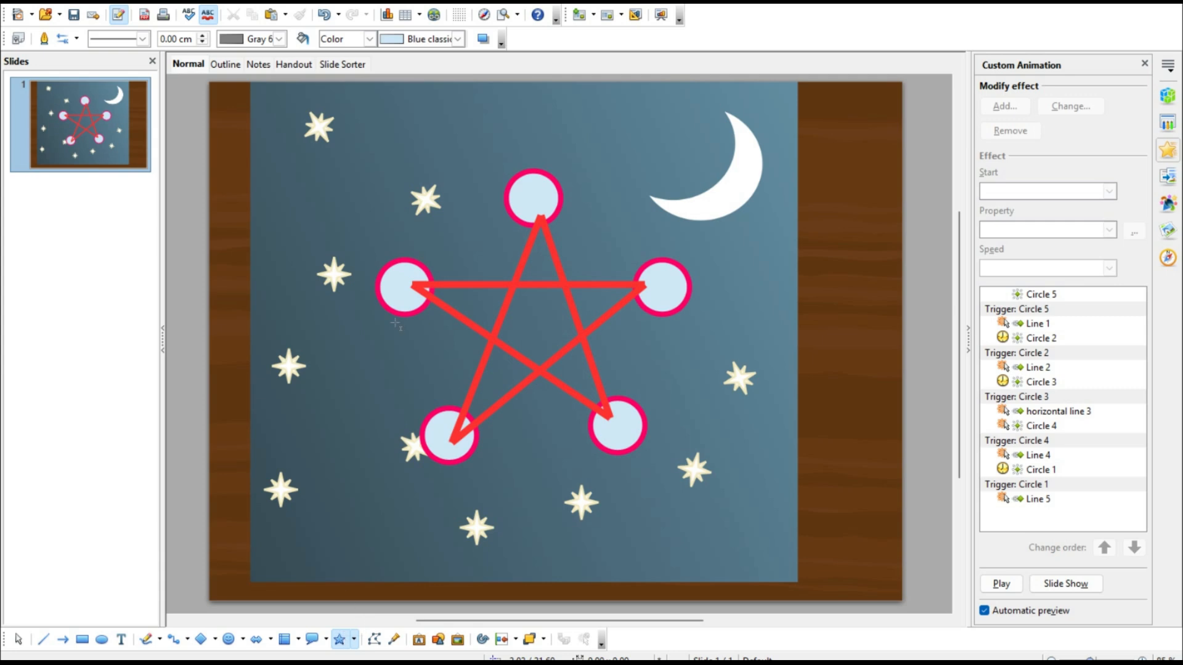
mouse_move(412, 204)
left_mouse_down()
mouse_move(671, 419)
mouse_move(719, 488)
left_mouse_up()
left_click_drag(564, 376, 531, 341)
key("Up")
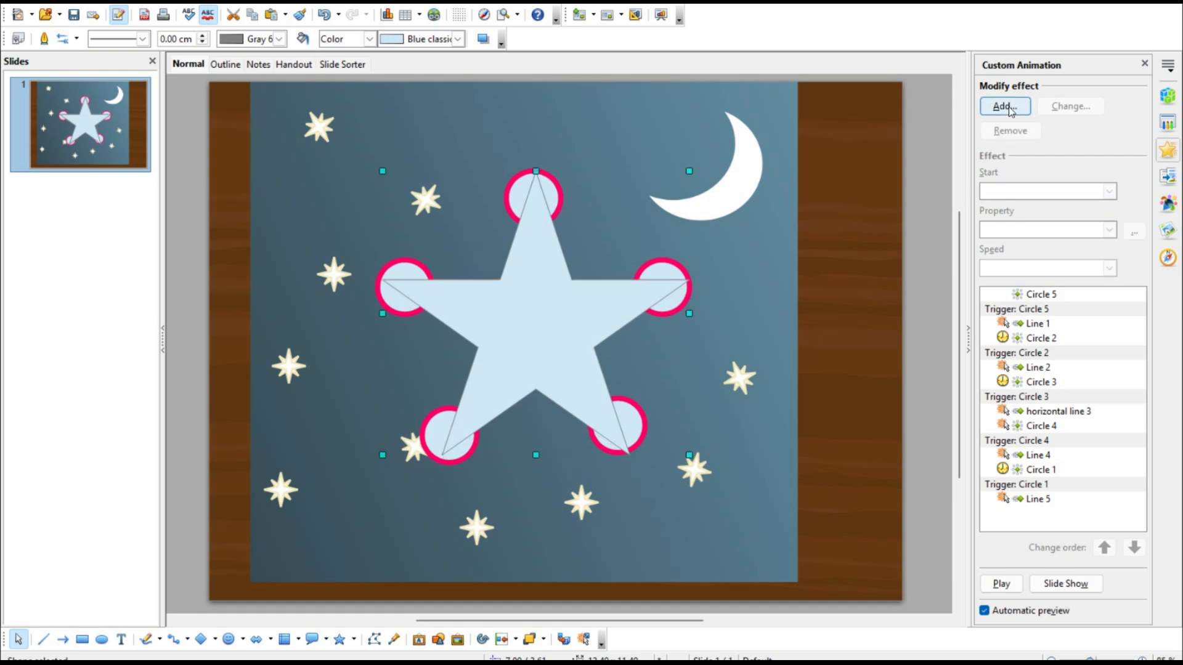
Step: Add the Diamond entrance effect at Medium speed to the large star
left_click(1005, 107)
left_click(961, 298)
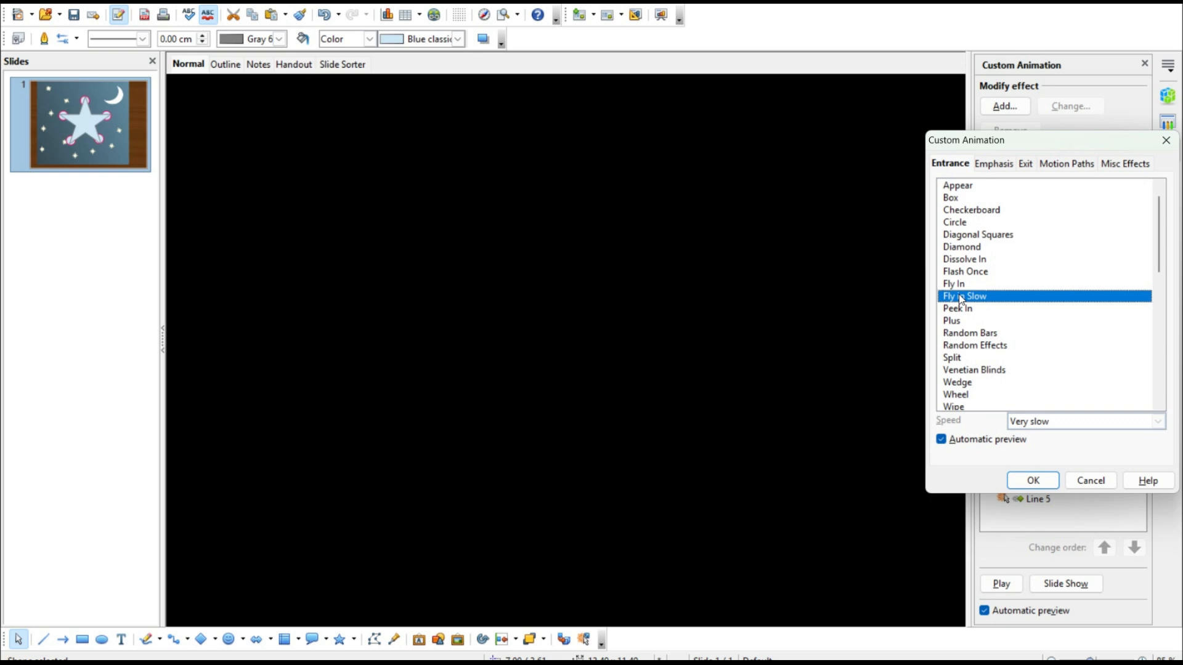
left_click(970, 248)
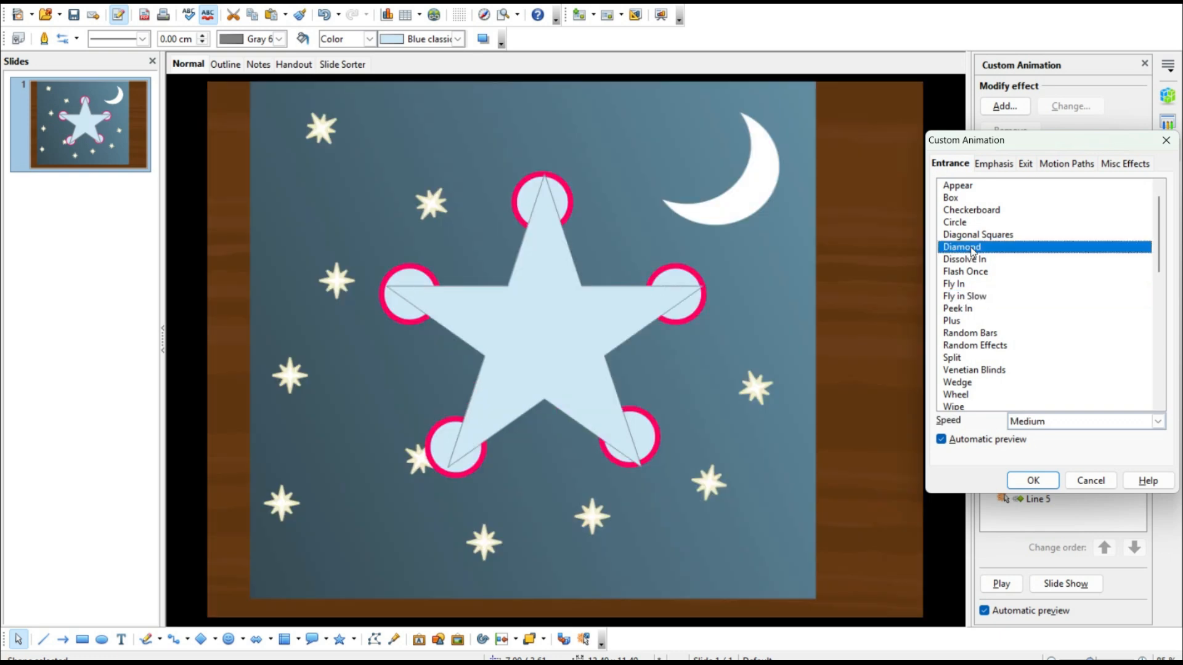
left_click(1029, 484)
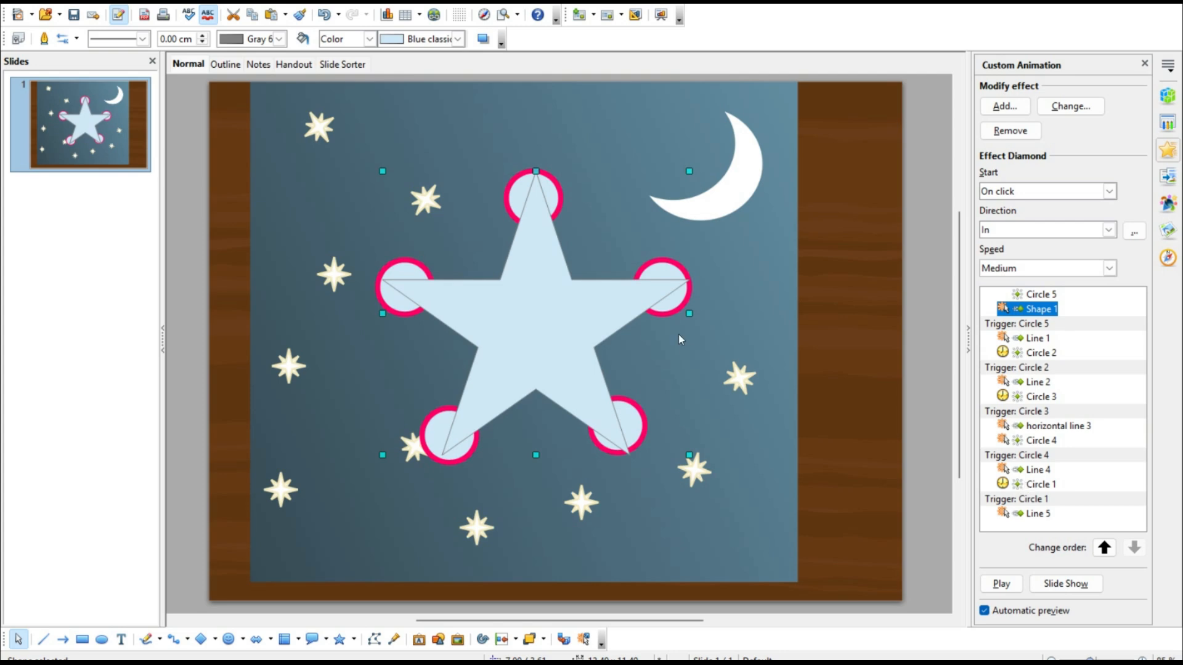
Step: Set the large star's Diamond animation to trigger on click of Circle 1 and start After previous
left_click(441, 412)
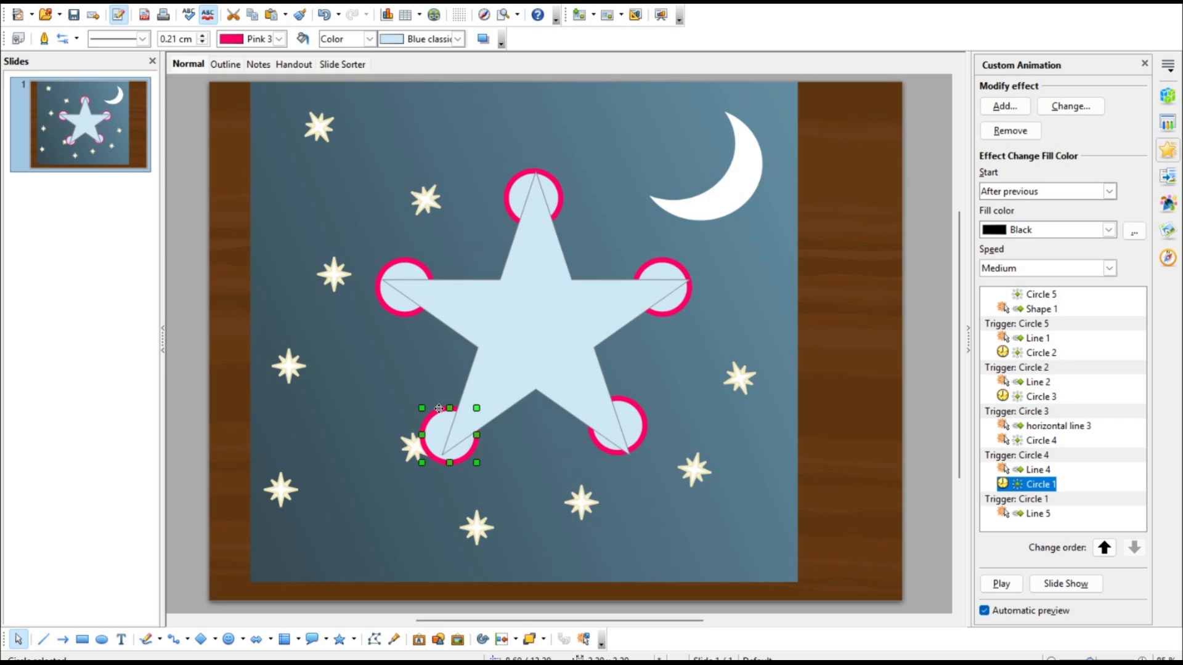
left_click(617, 287)
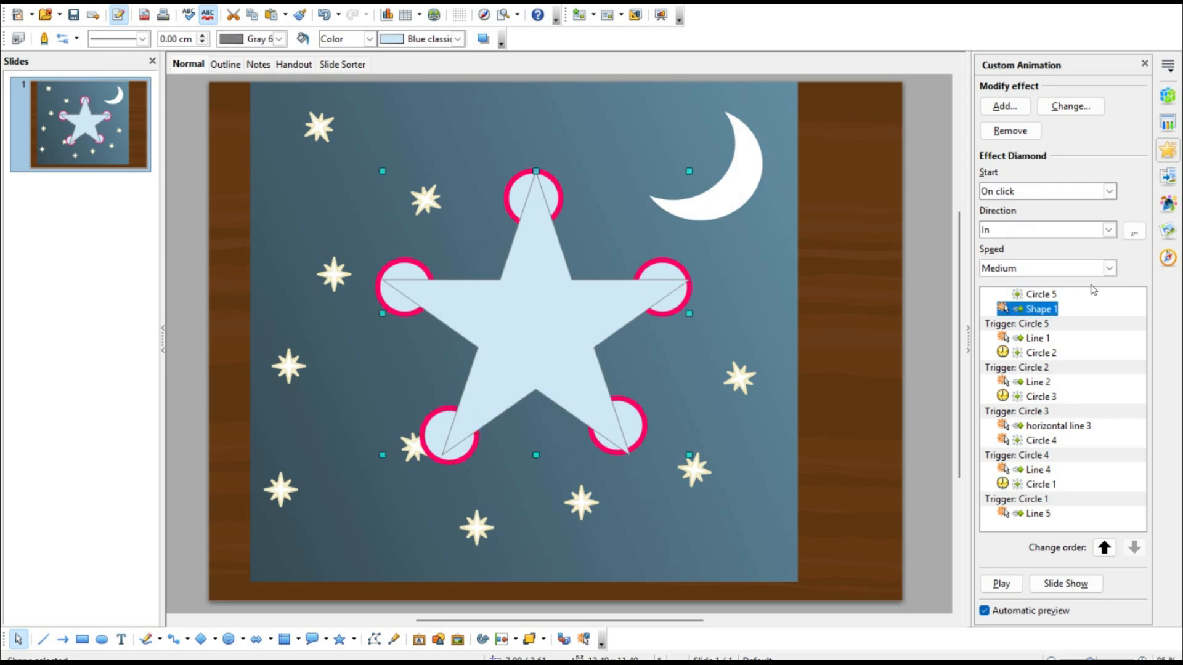
left_click(1134, 232)
left_click(435, 197)
left_click(575, 384)
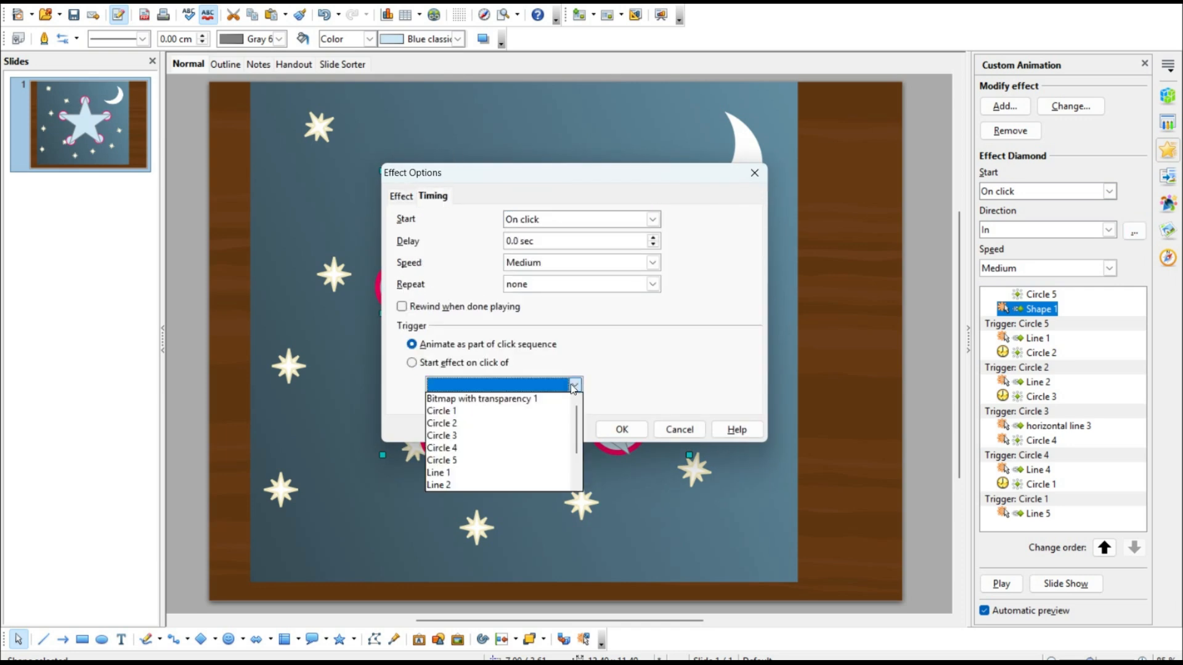
left_click(473, 415)
left_click(623, 429)
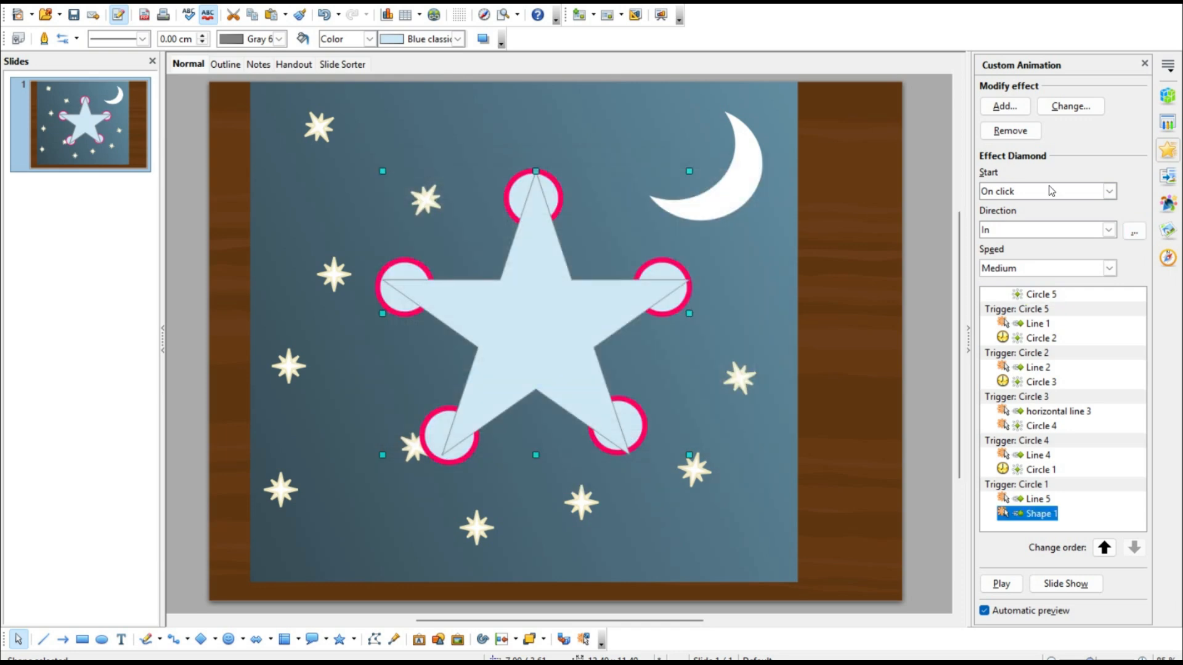
left_click(1109, 192)
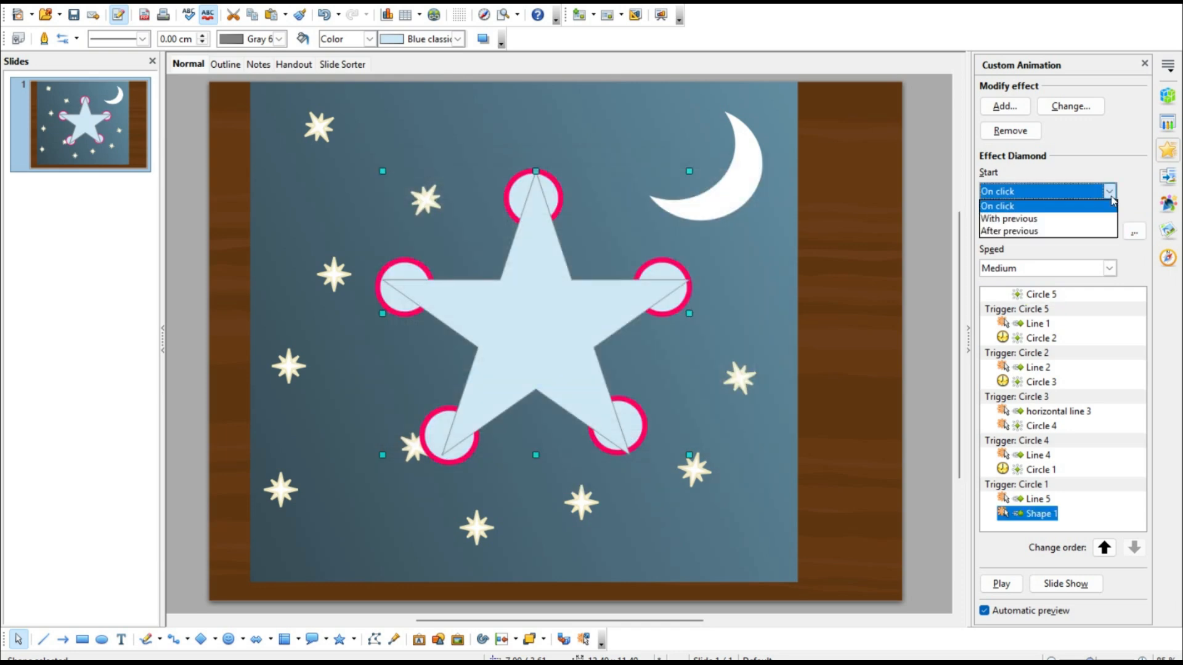
left_click(1043, 231)
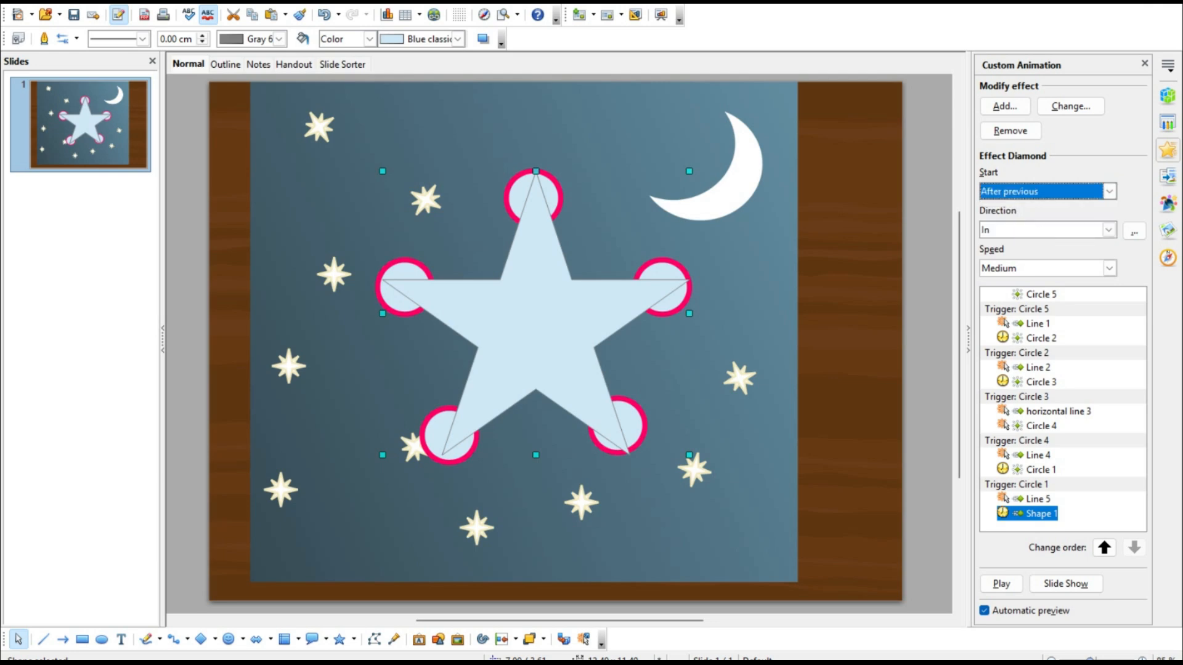
Step: Test the slide show by activating the top, lower-right, left, right and lower-left circles in turn, and exit it
key("F5")
left_click(554, 131)
left_click(681, 453)
left_click(375, 295)
left_click(740, 272)
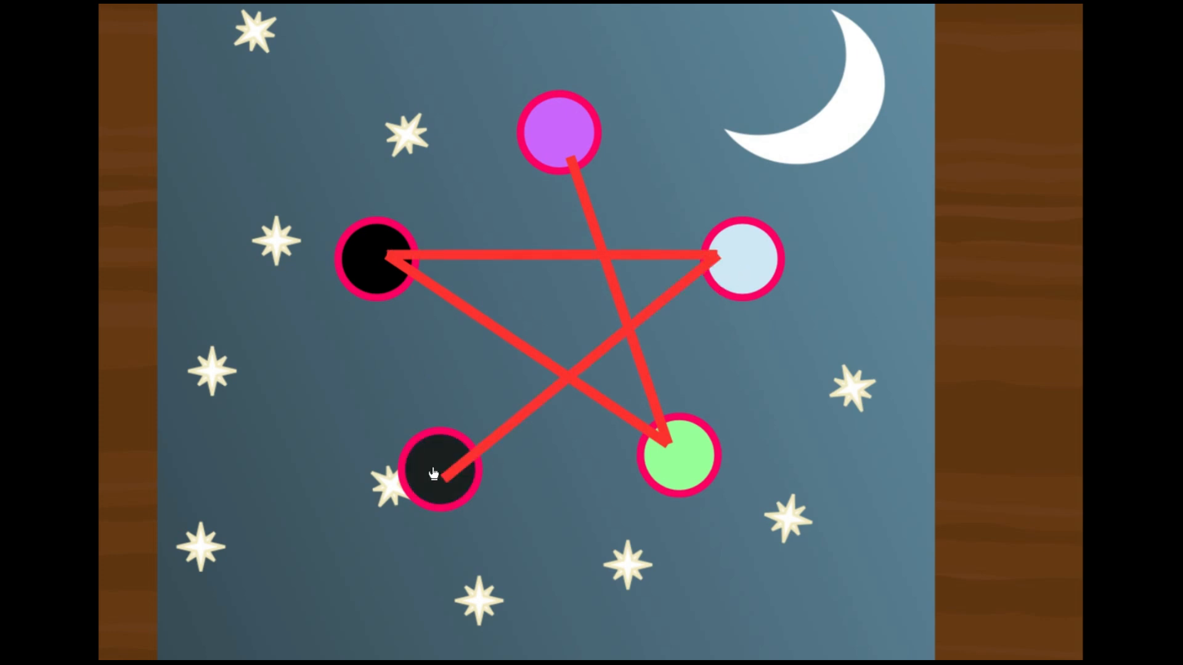
left_click(436, 474)
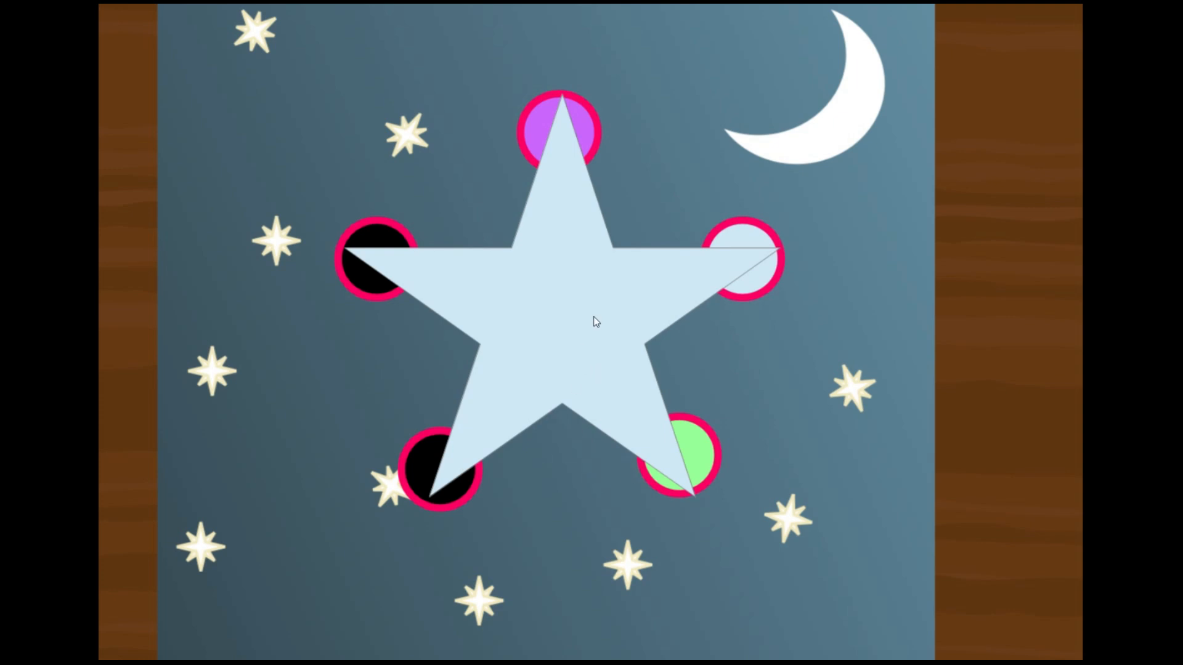
key("Escape")
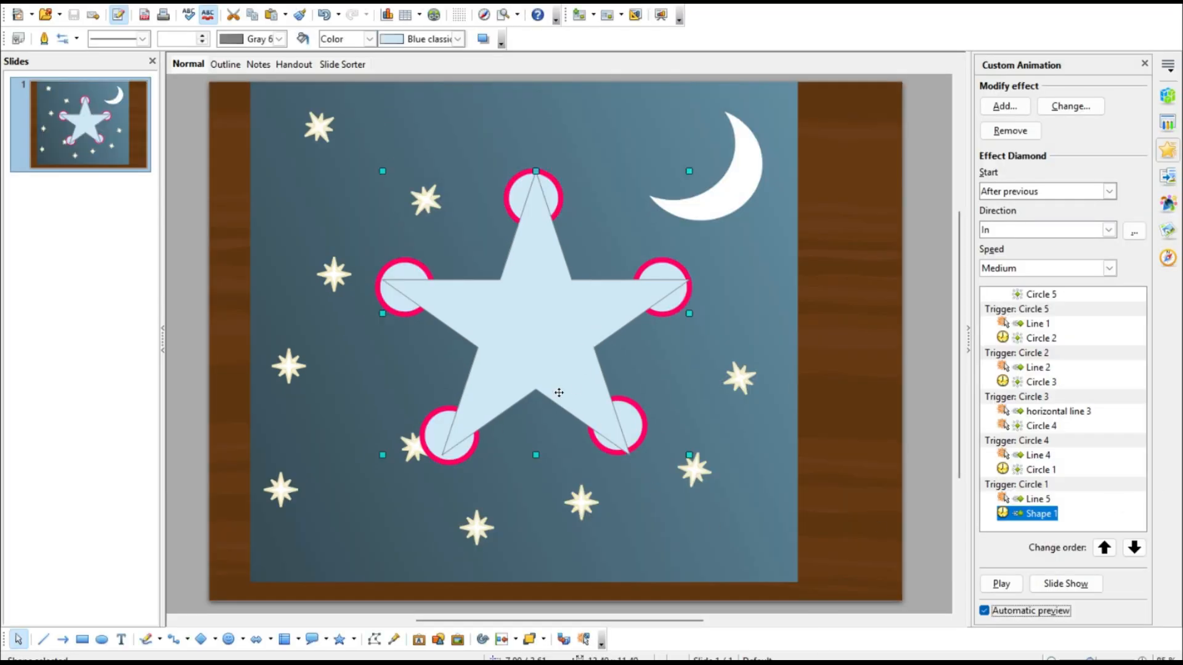